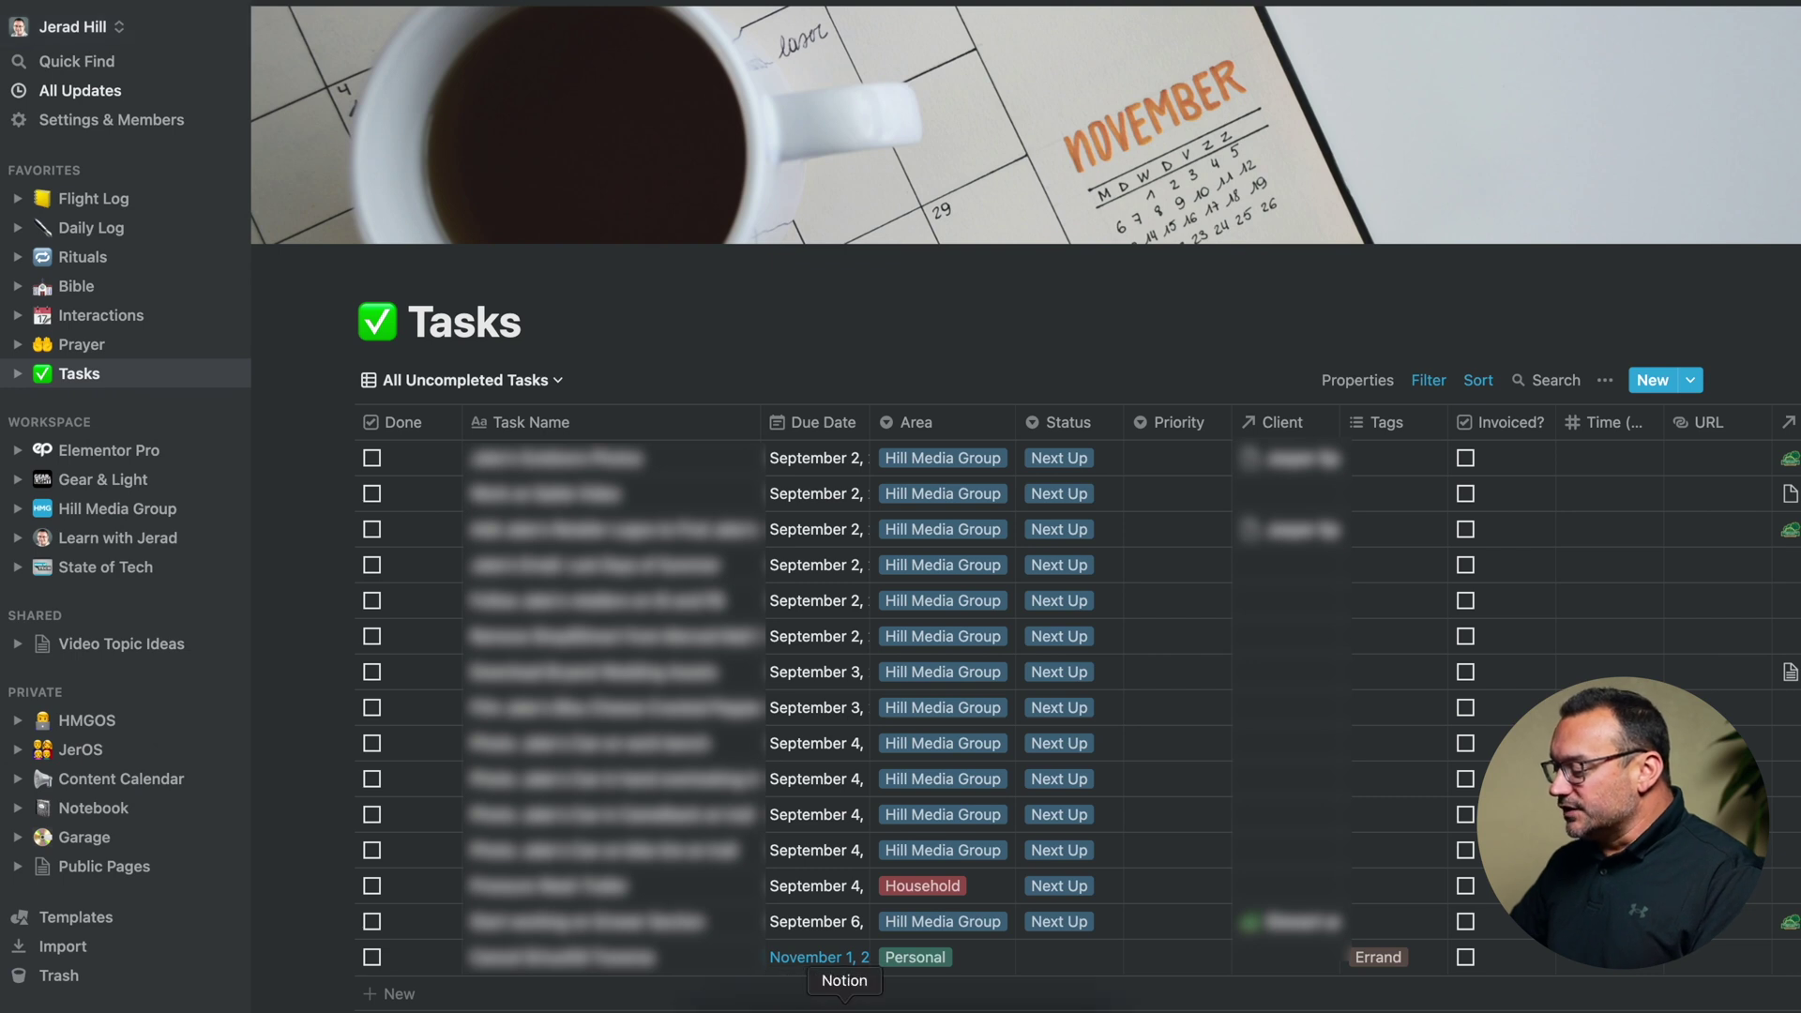
- Switch to Zapier and open the editor for a new custom zap
{"action": "left_click", "coordinate": [882, 1008]}
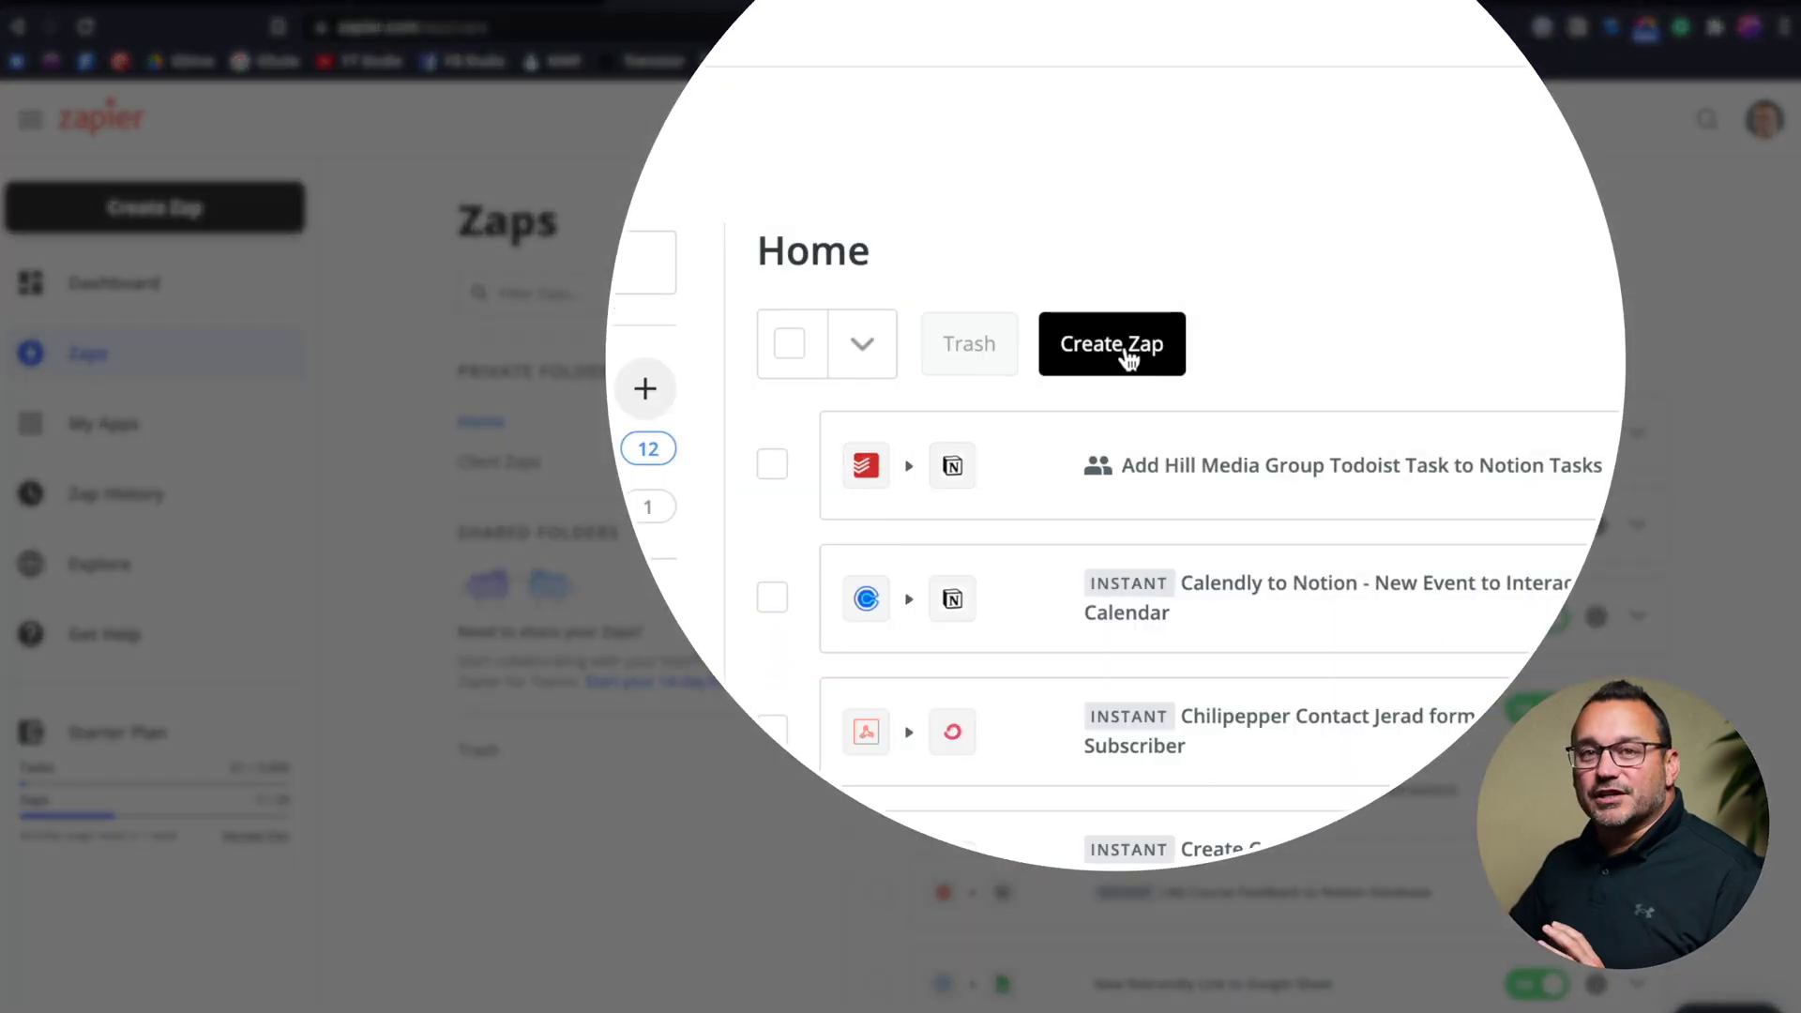
{"action": "left_click", "coordinate": [1128, 359]}
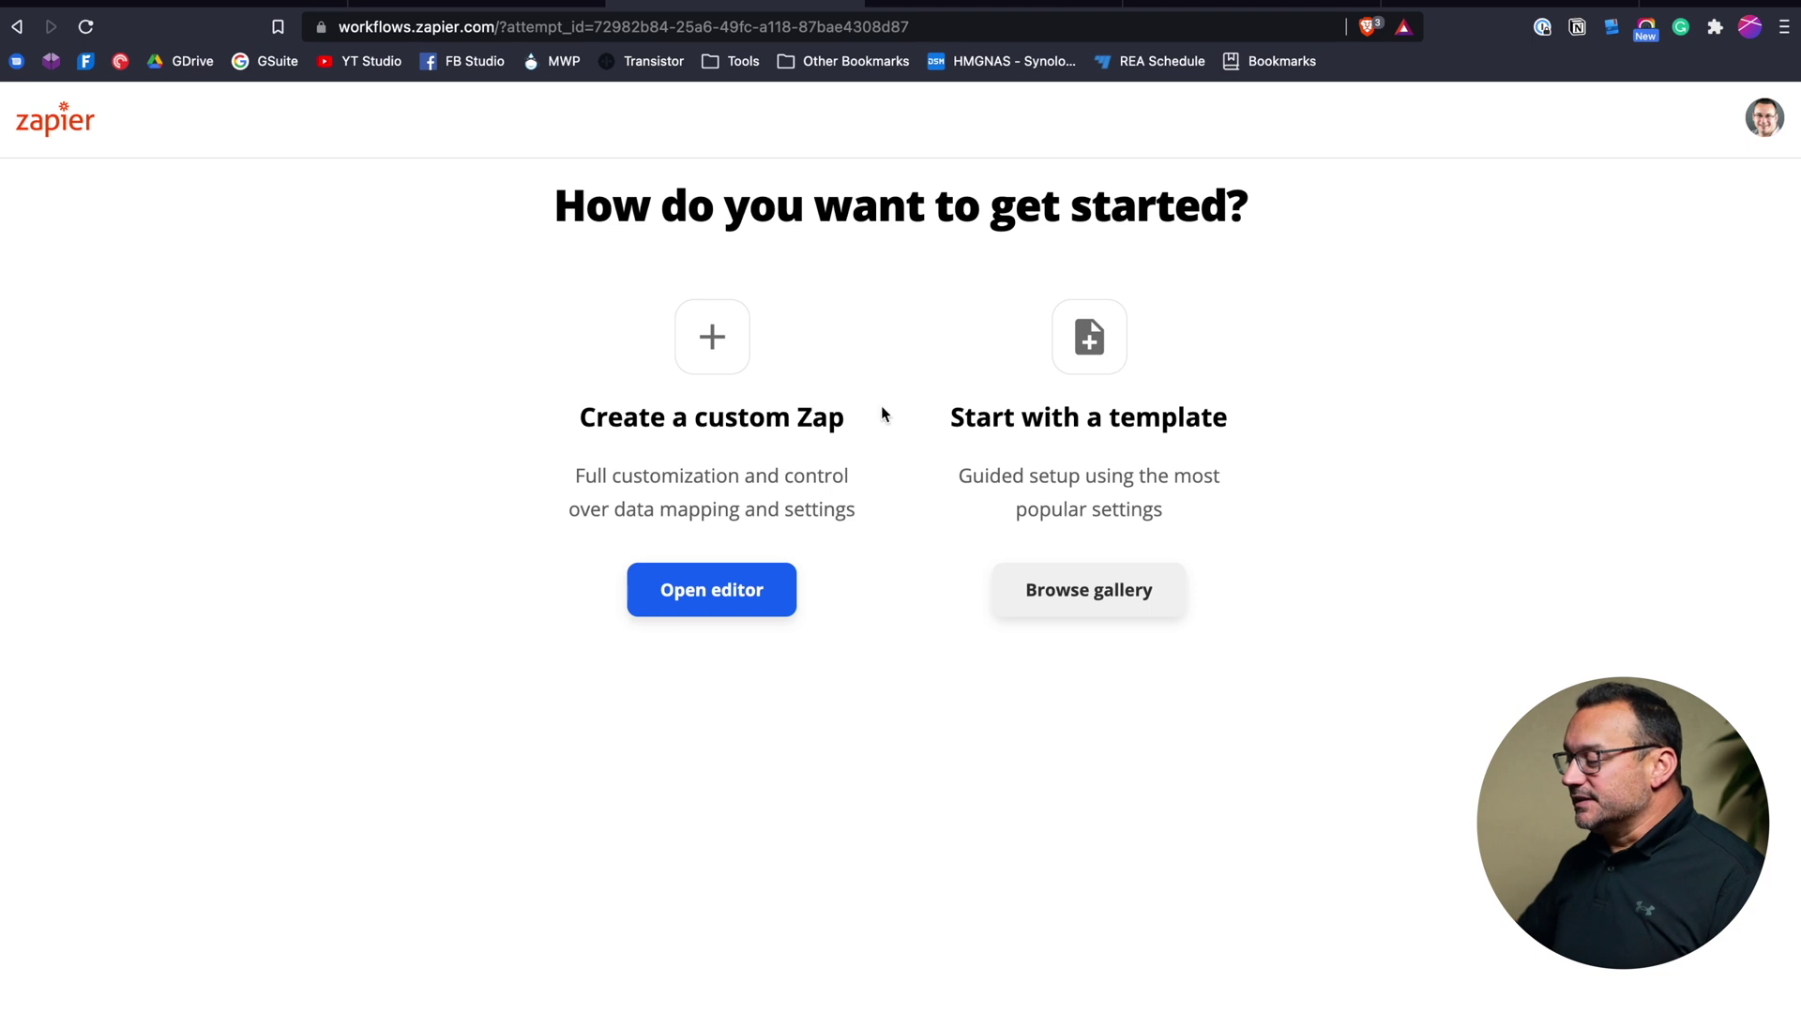
{"action": "left_click", "coordinate": [705, 594]}
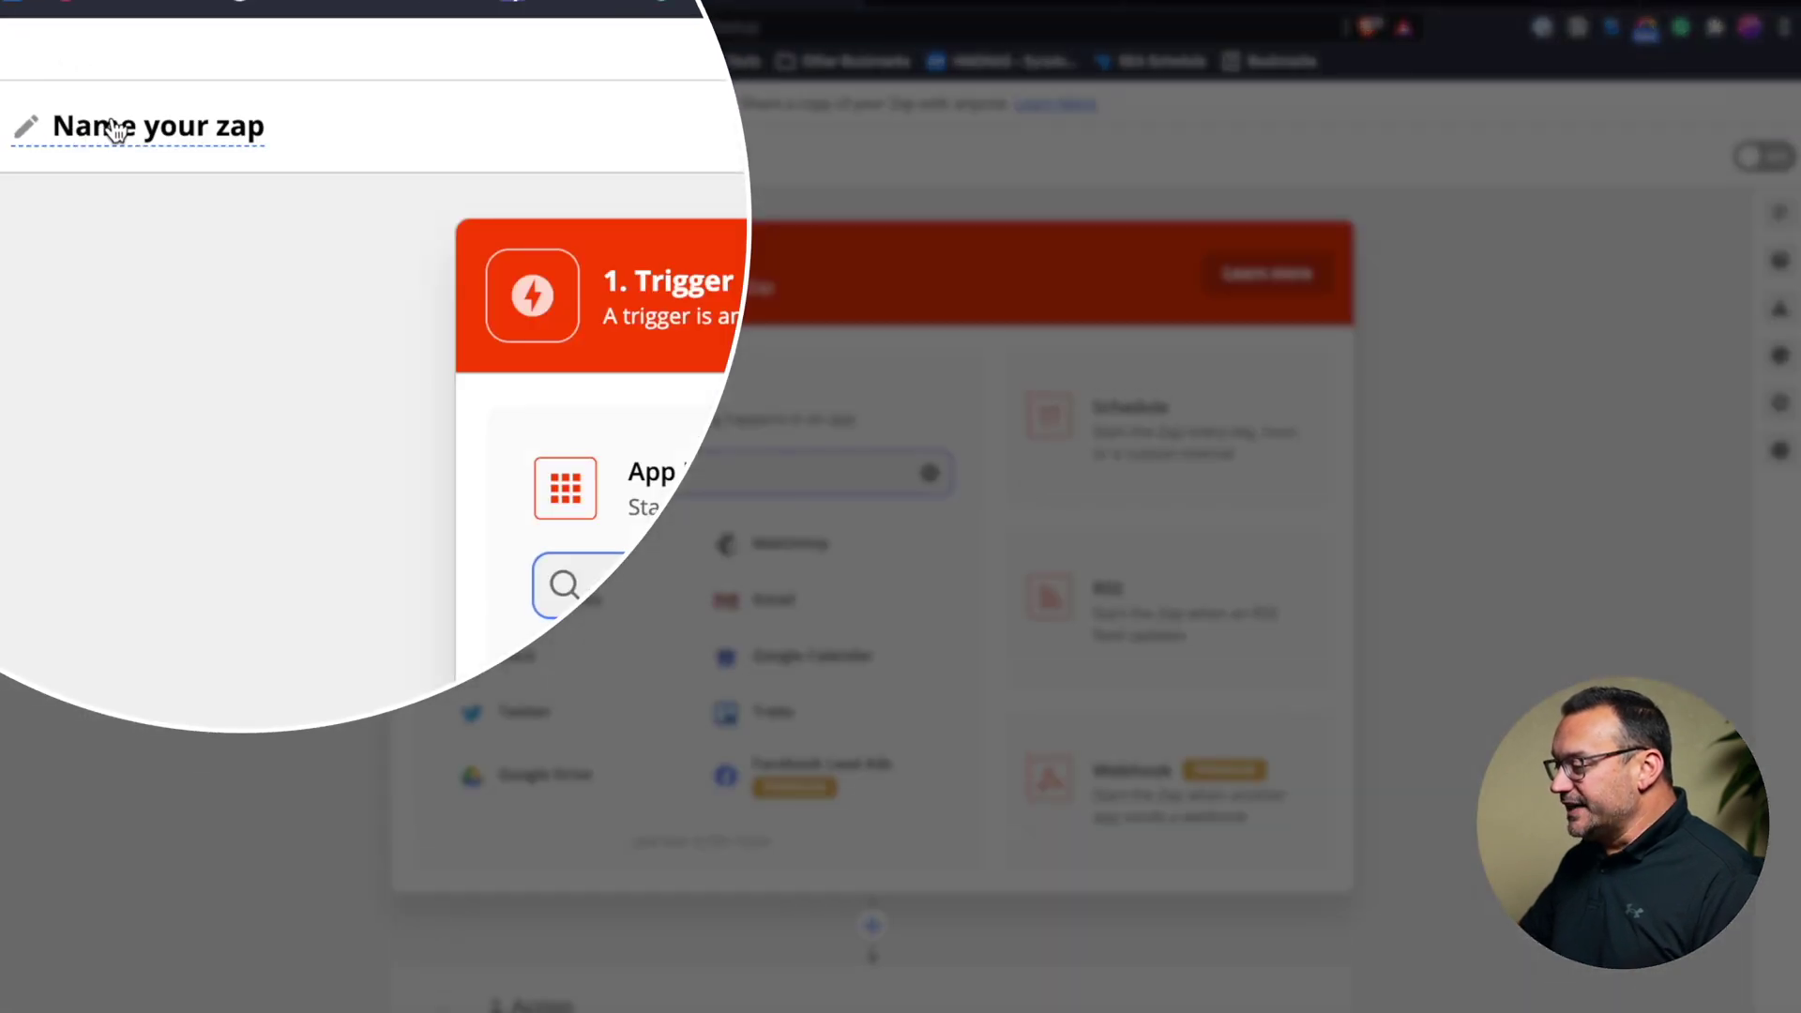
- Title the zap 'Drink Water Every Morning' and choose Schedule by Zapier as its trigger
{"action": "left_click", "coordinate": [113, 129]}
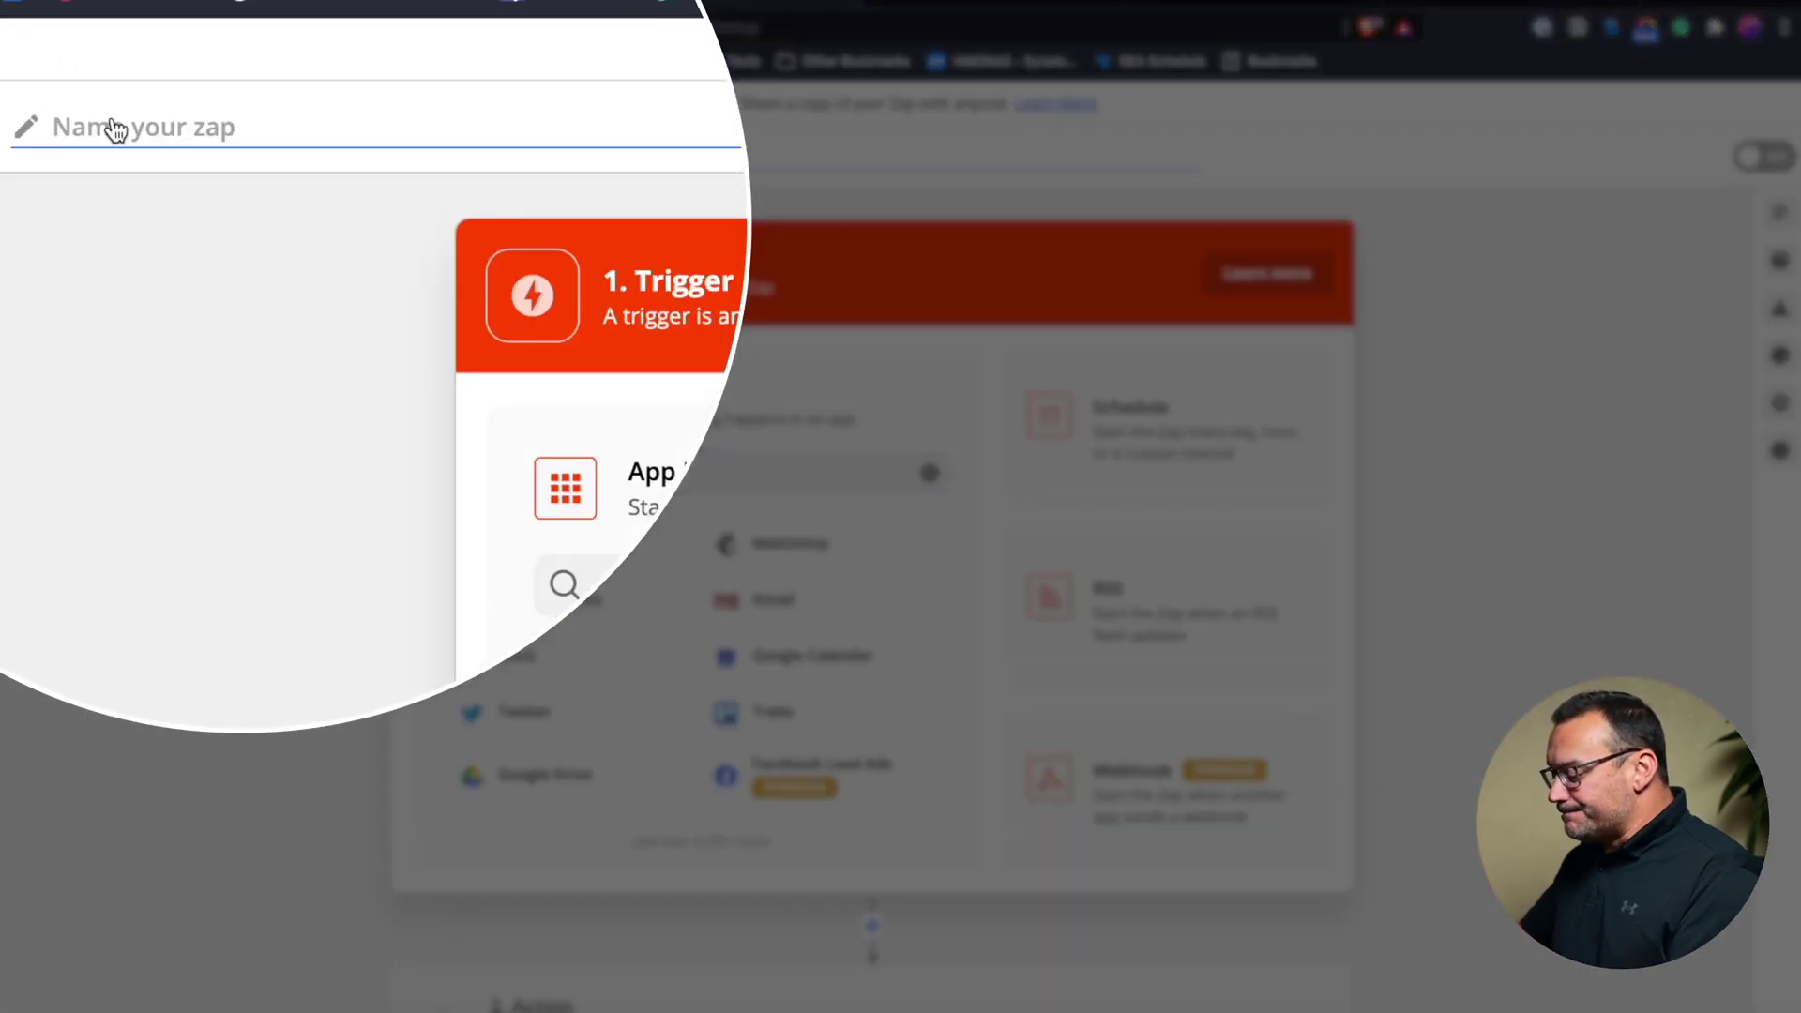
{"action": "type", "text": "Drink"}
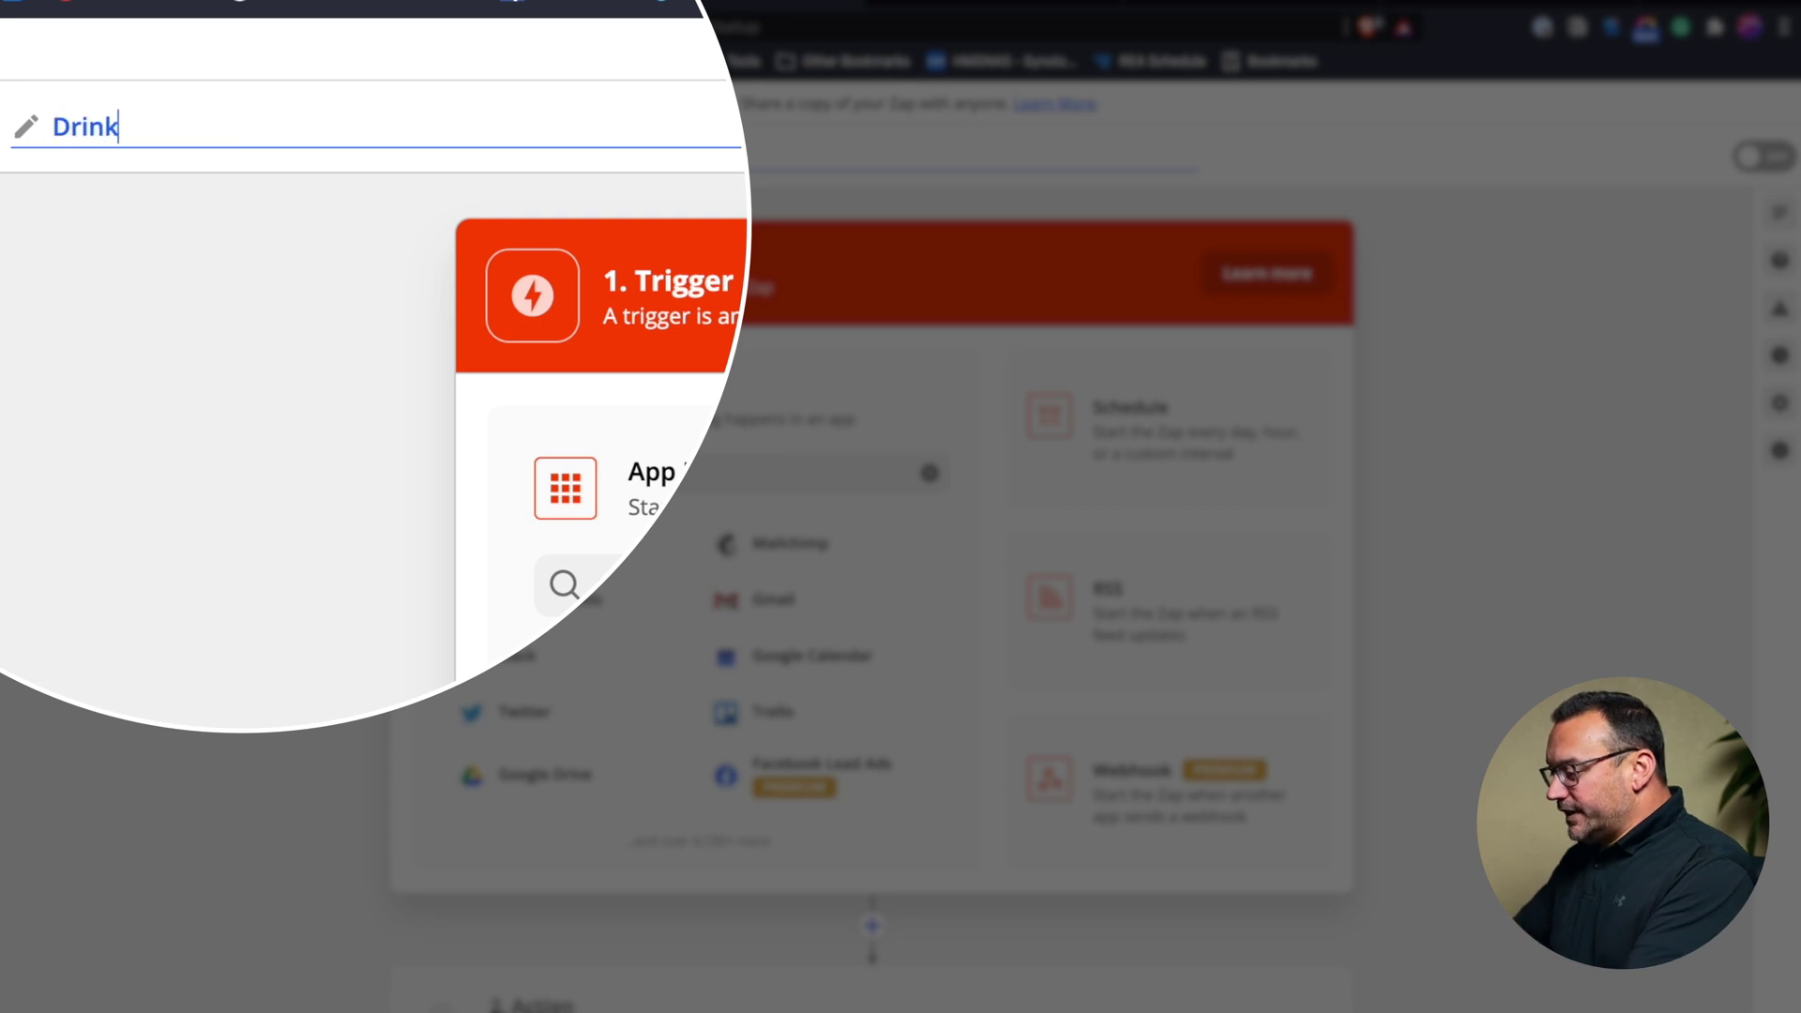
{"action": "type", "text": " Water Every M"}
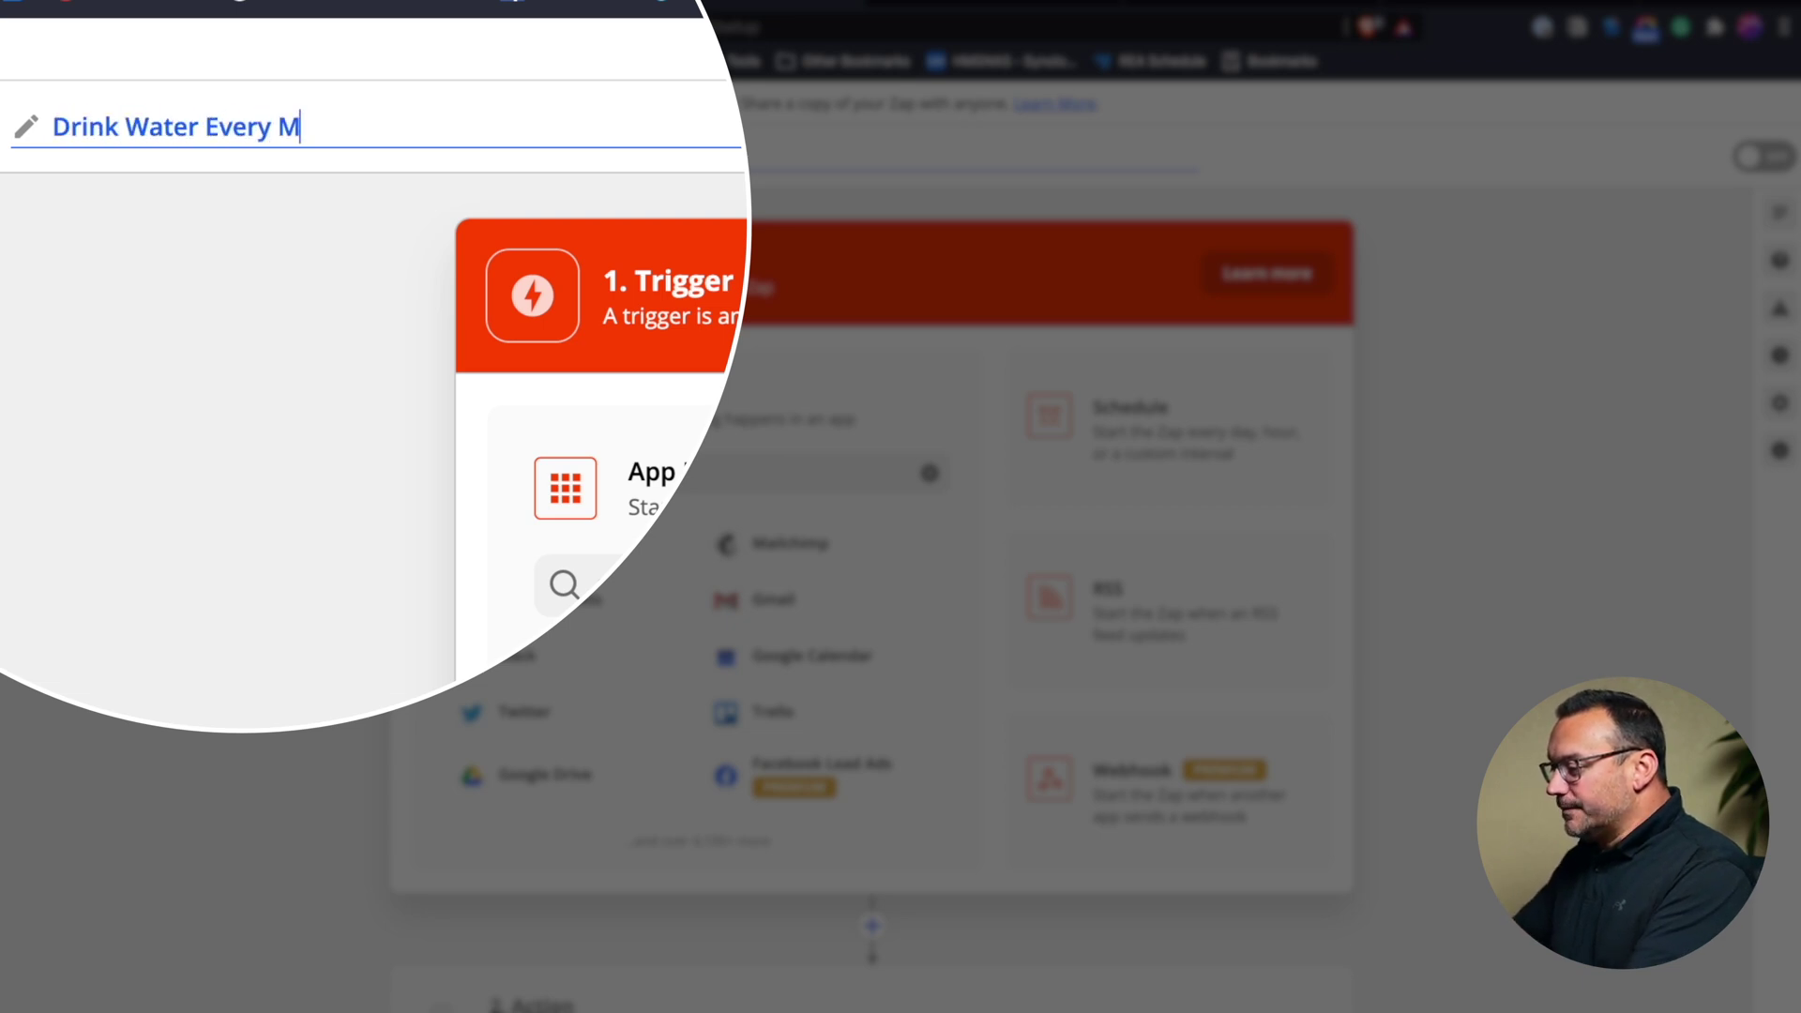
{"action": "type", "text": "orning"}
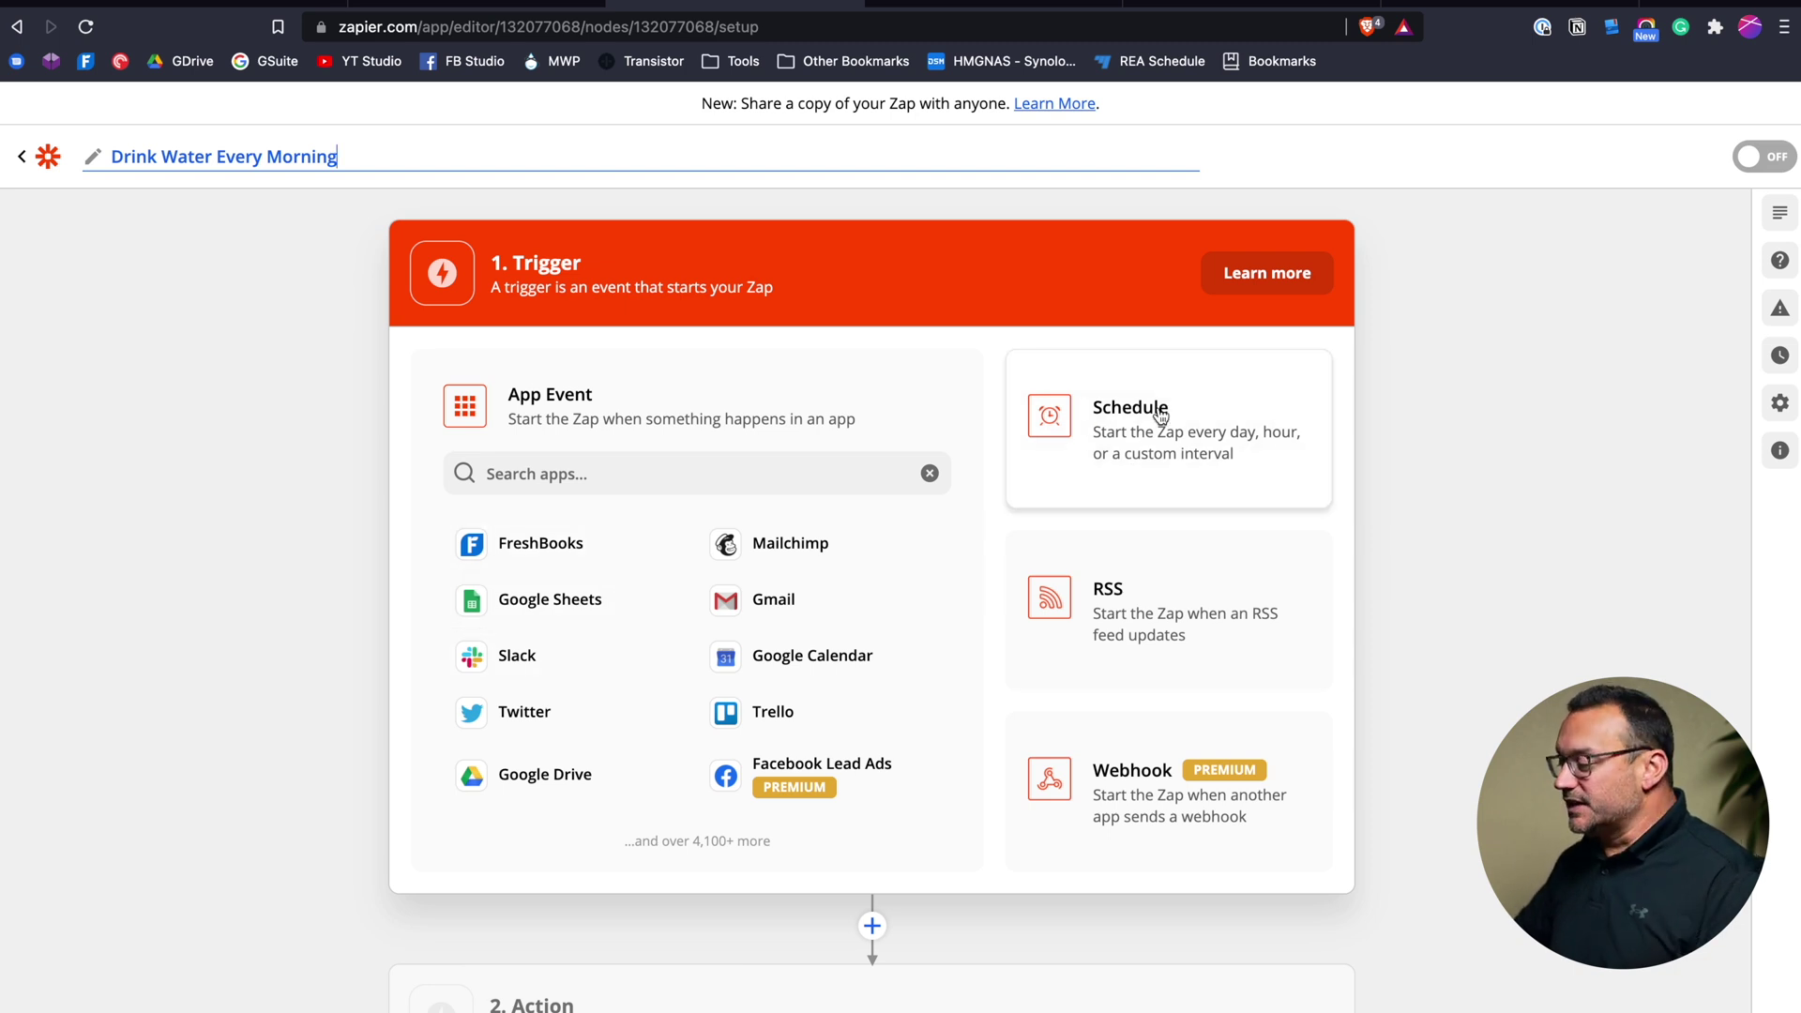
{"action": "left_click", "coordinate": [1114, 438]}
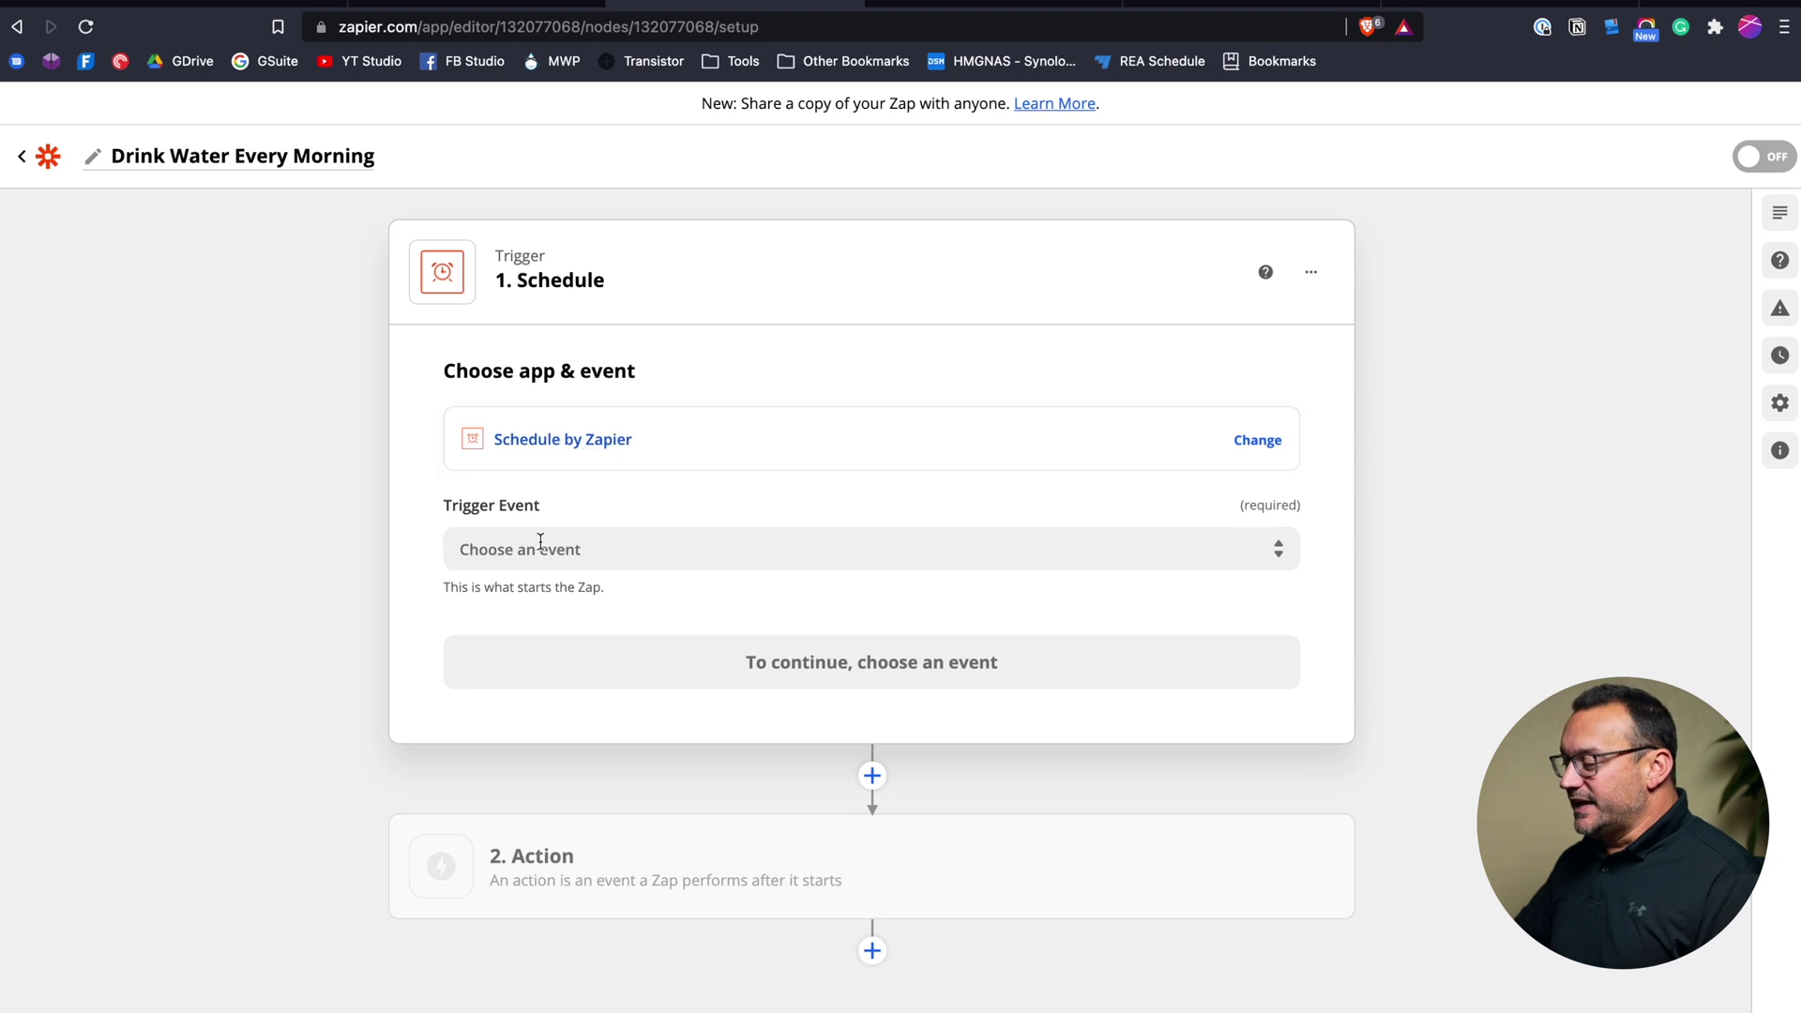
- Choose Every Day as the Schedule trigger event
{"action": "left_click", "coordinate": [530, 563]}
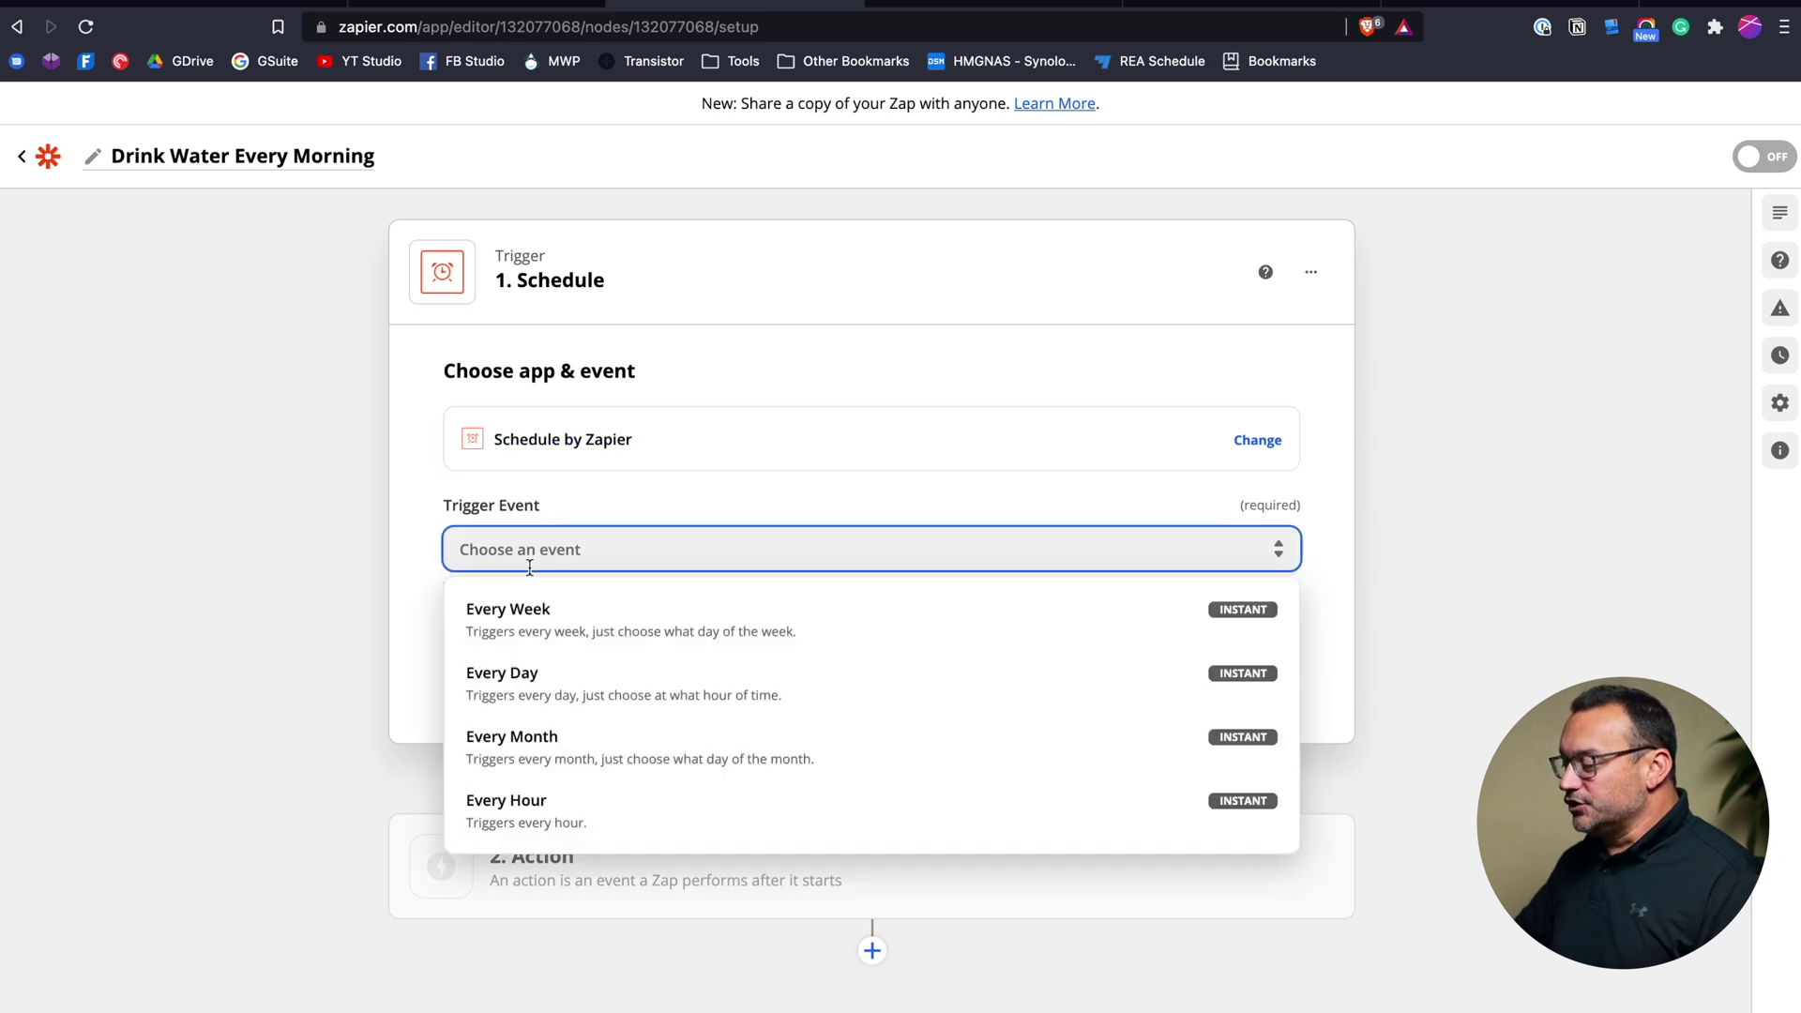
{"action": "left_click", "coordinate": [547, 699]}
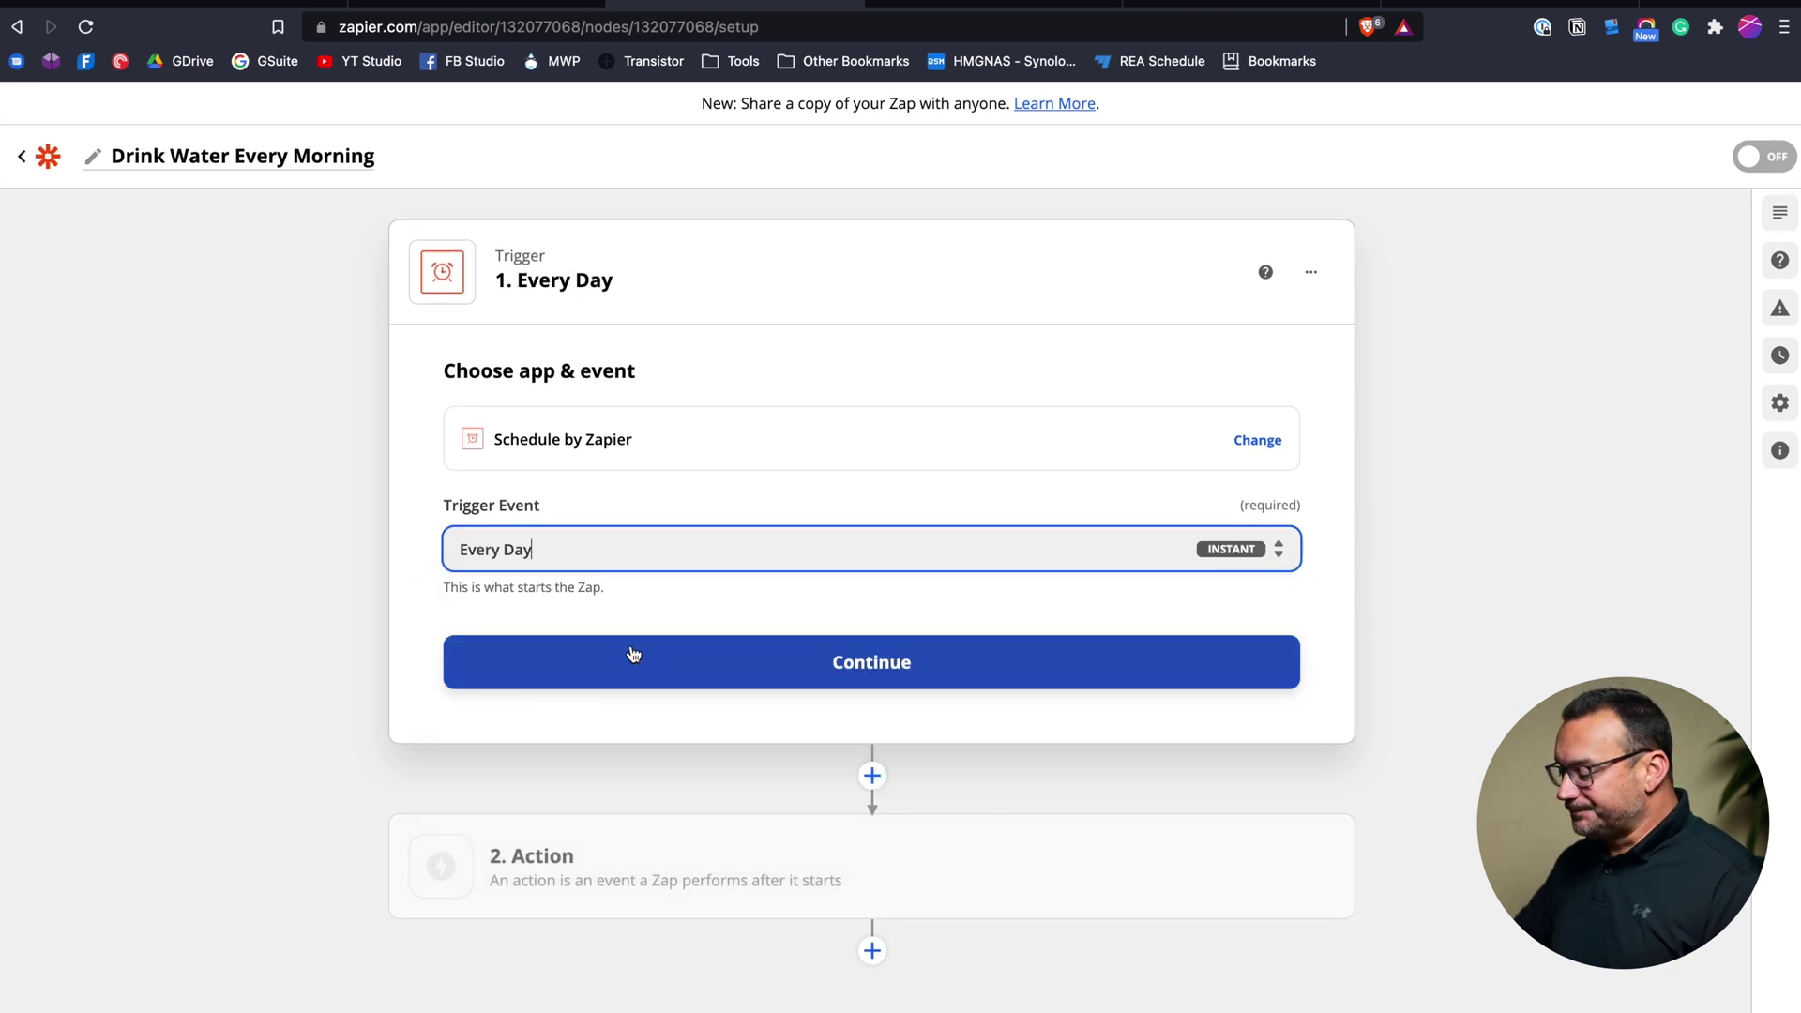
{"action": "left_click", "coordinate": [699, 665]}
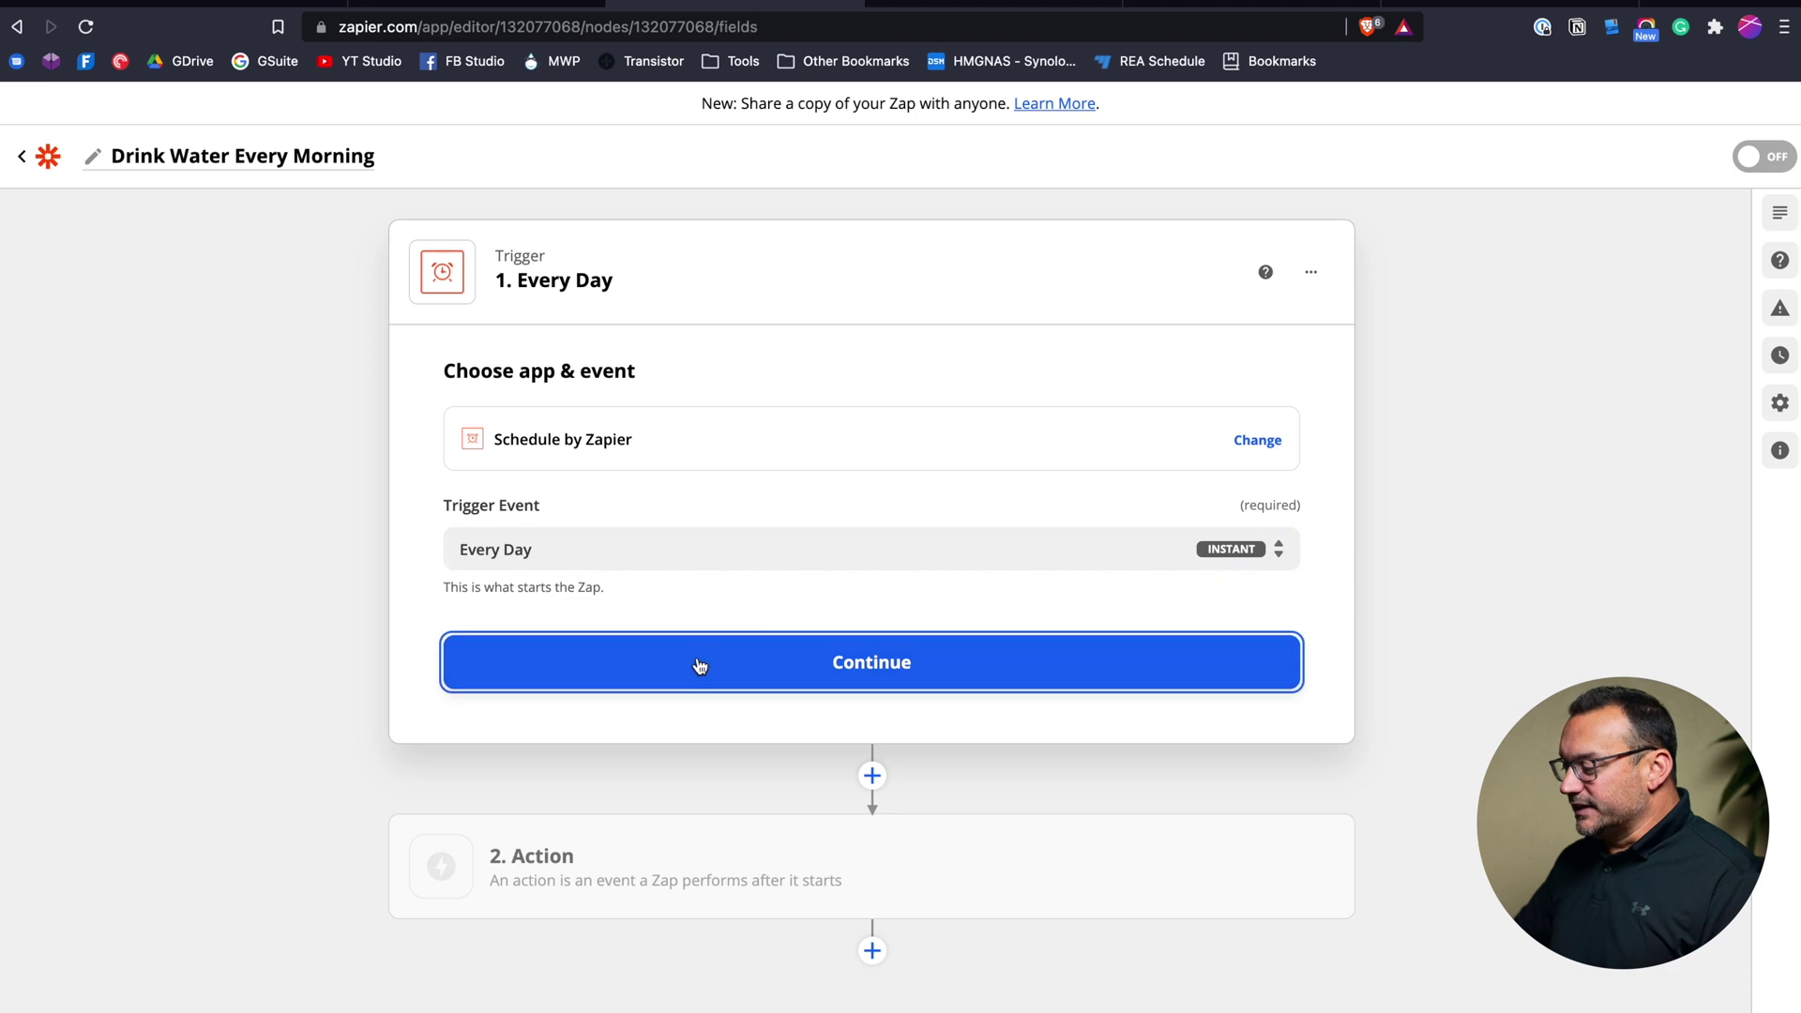
- Set the trigger's Time of Day to 7am and test it, getting a Sep 2, 2021 sample
{"action": "left_click", "coordinate": [569, 627]}
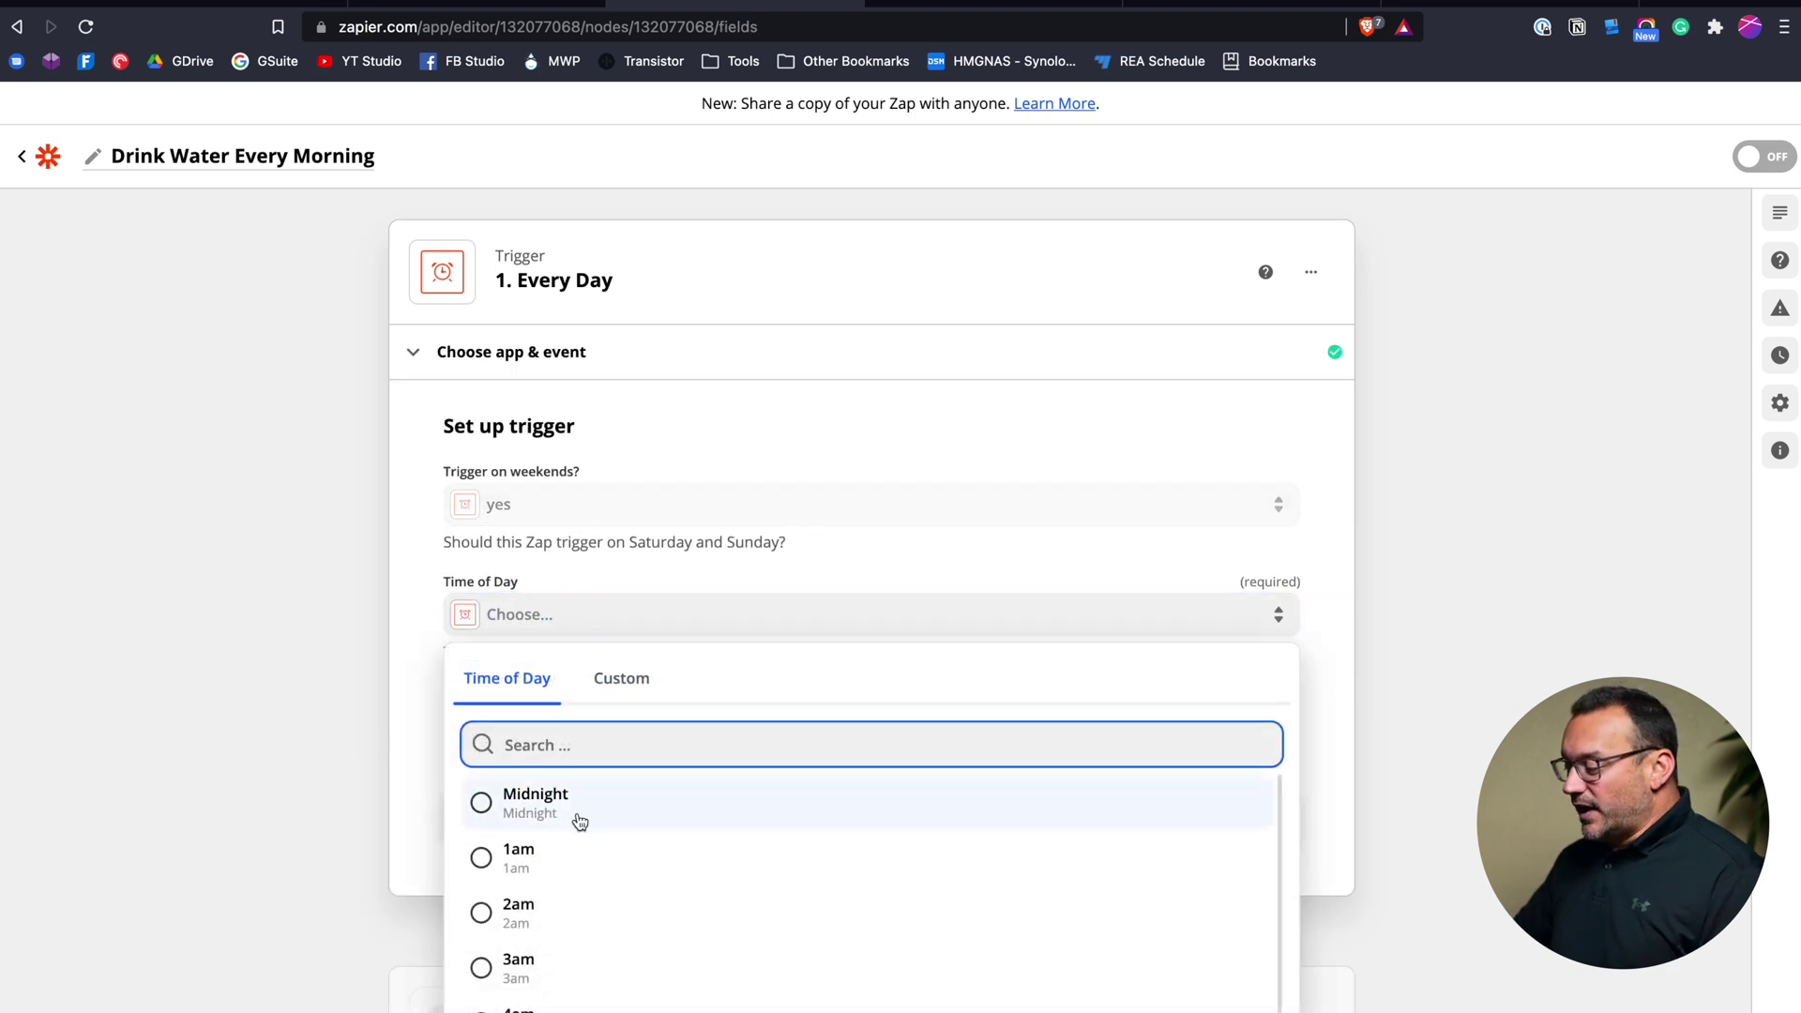
{"action": "scroll", "coordinate": [577, 821], "scroll_direction": "down", "scroll_amount": 5}
{"action": "scroll", "coordinate": [579, 821], "scroll_direction": "up", "scroll_amount": 2}
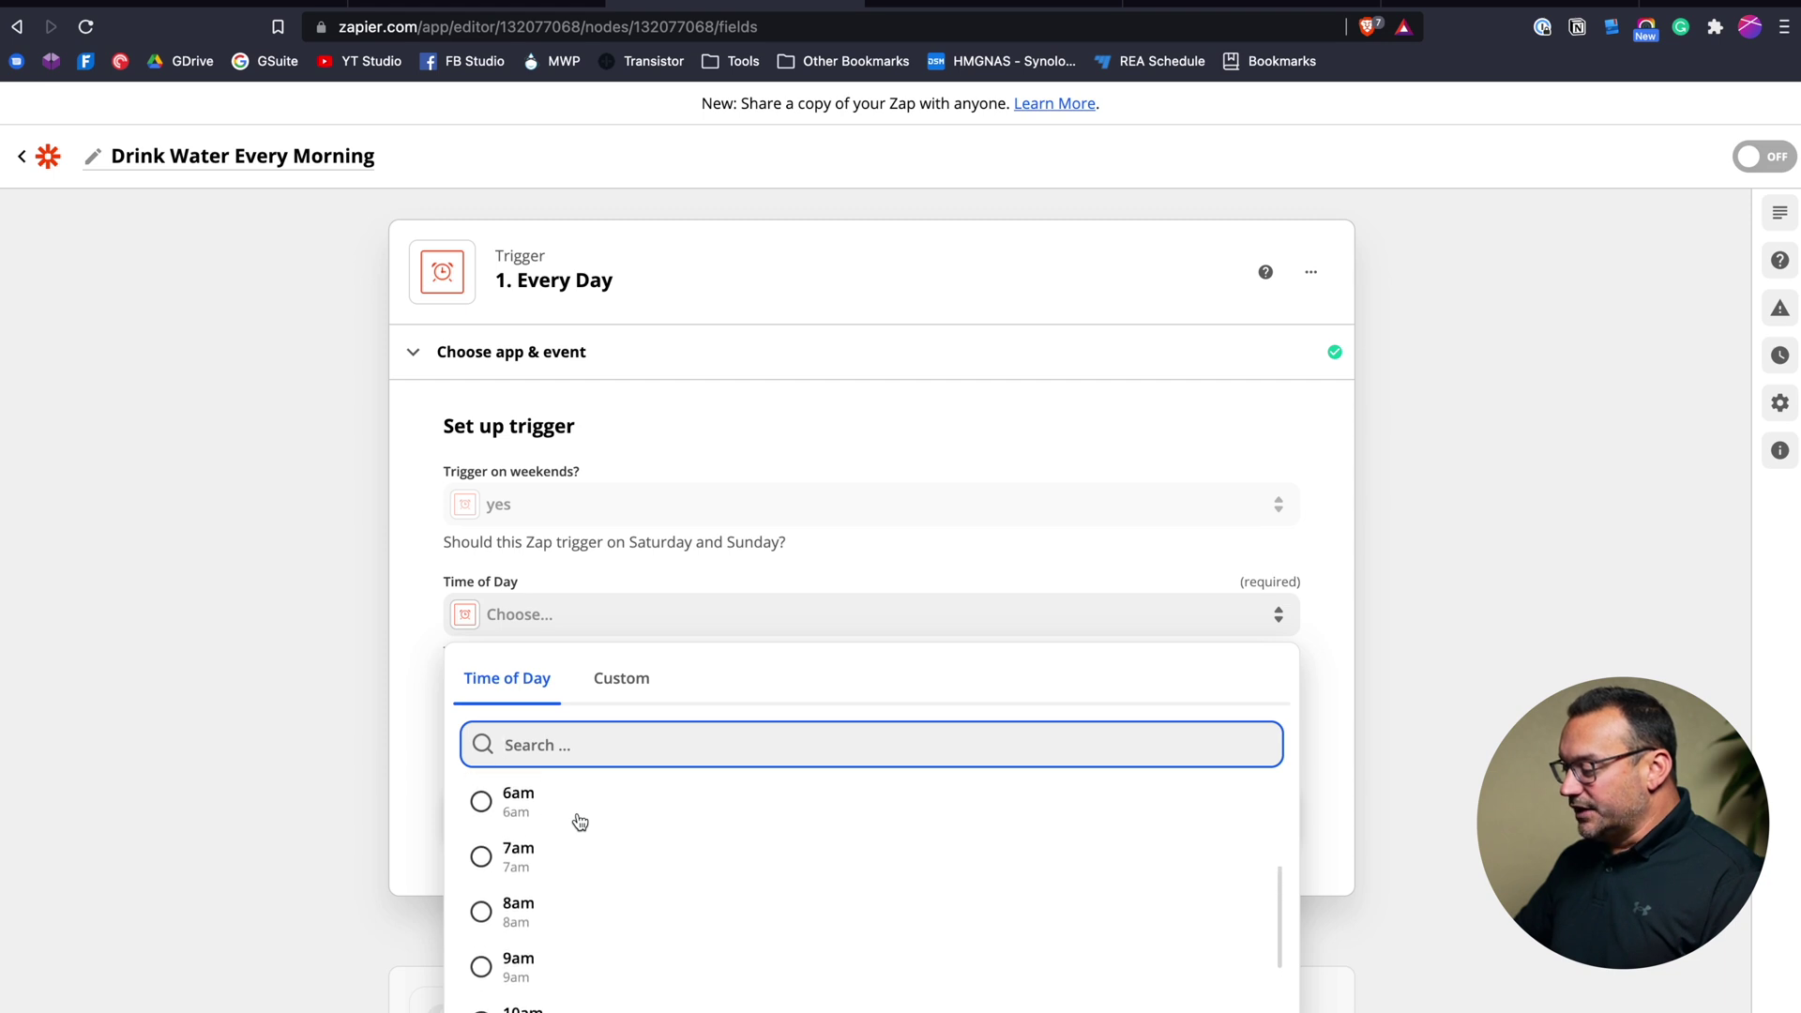
{"action": "left_click", "coordinate": [482, 849]}
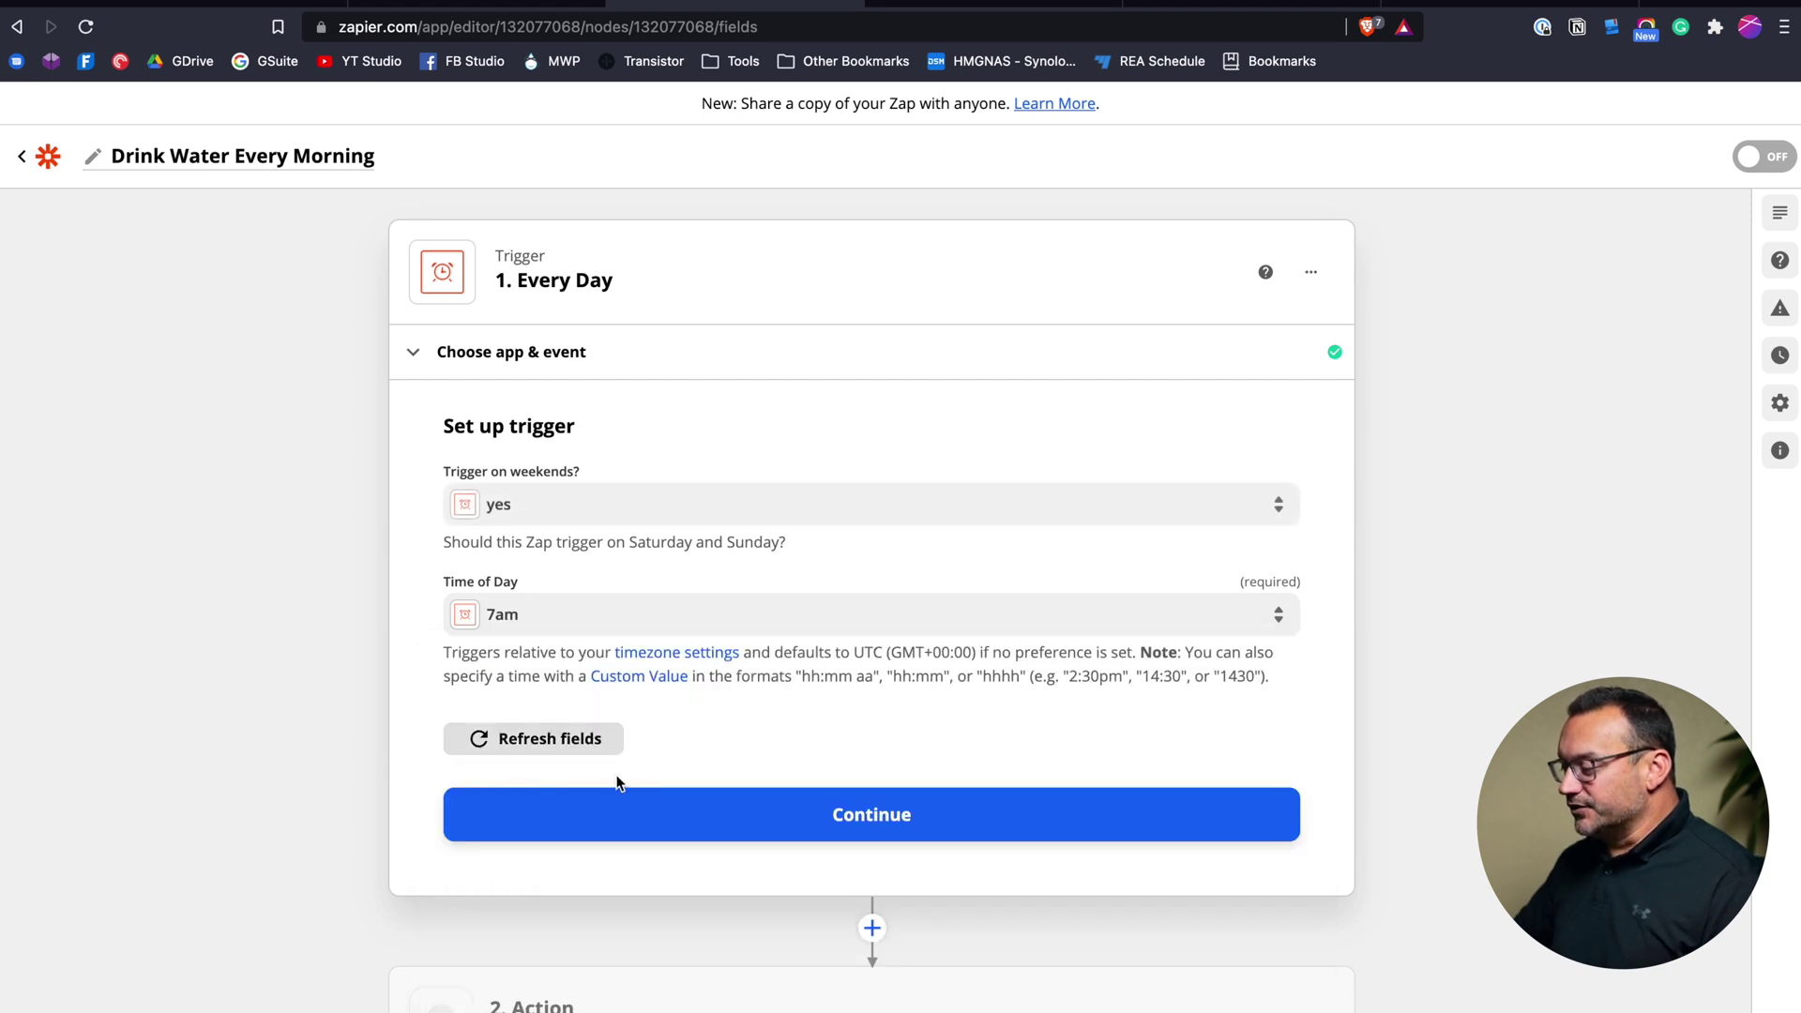
{"action": "left_click", "coordinate": [701, 831]}
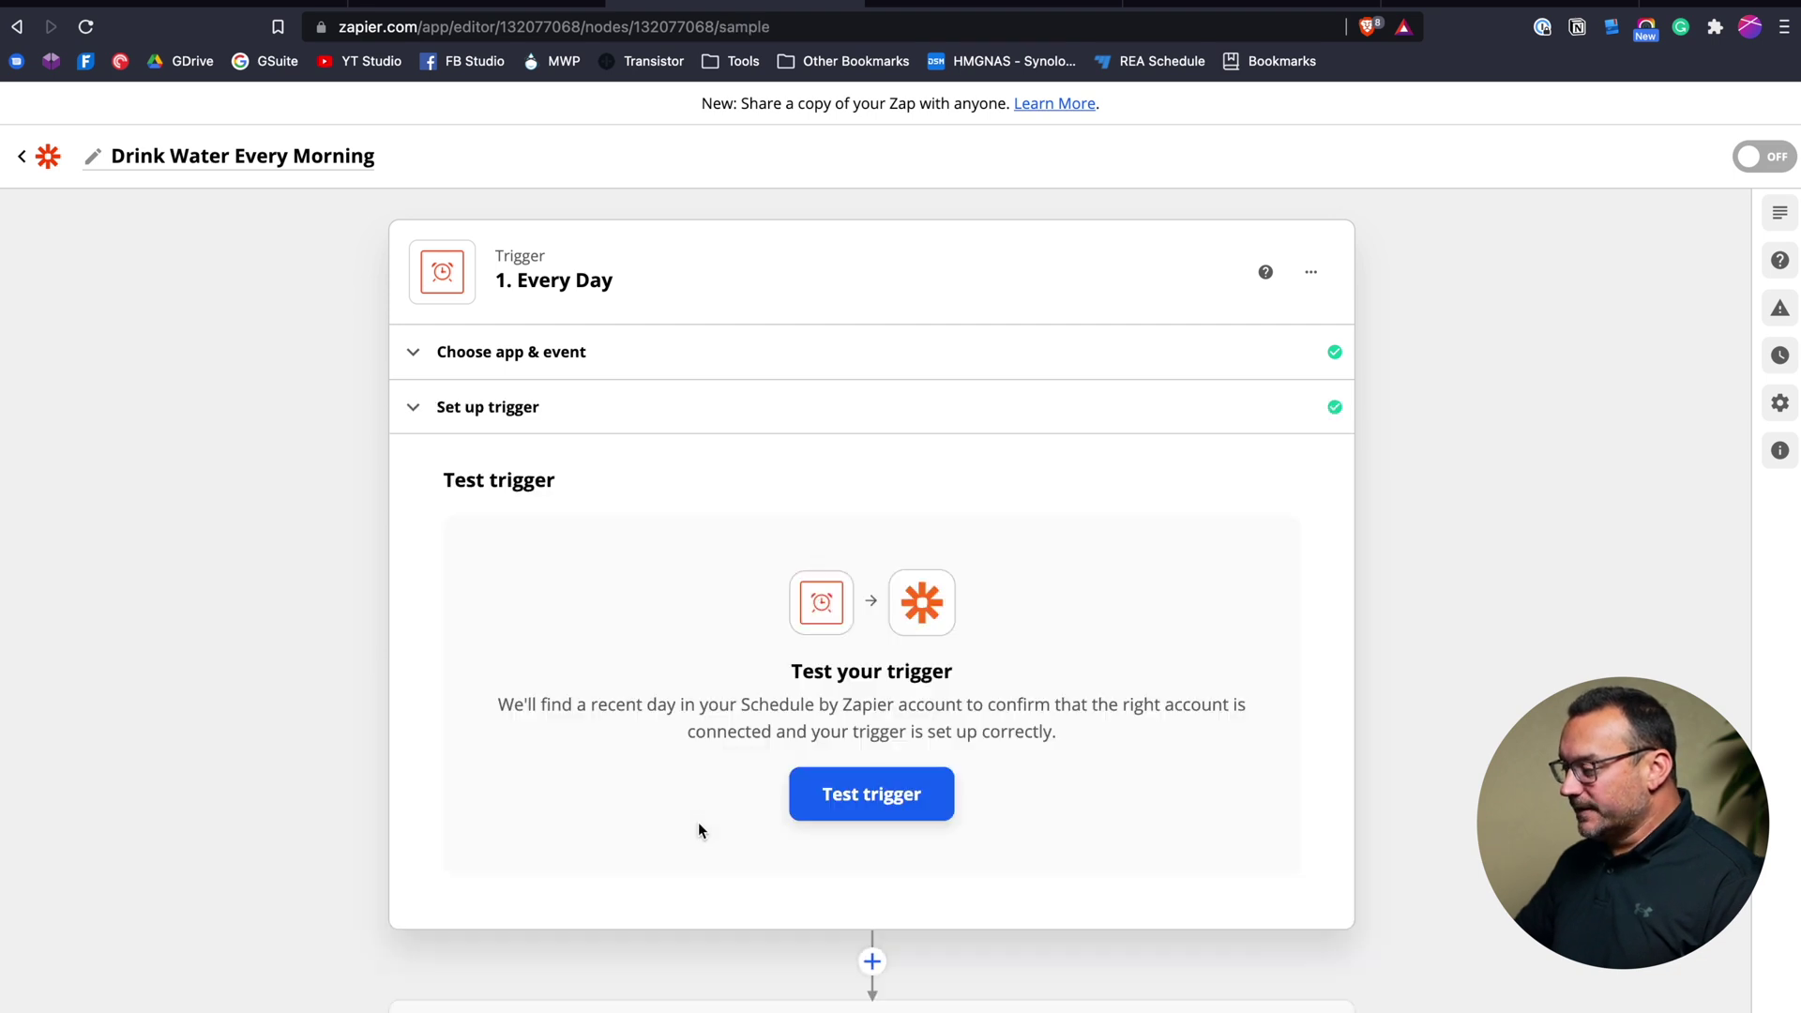
{"action": "left_click", "coordinate": [886, 803]}
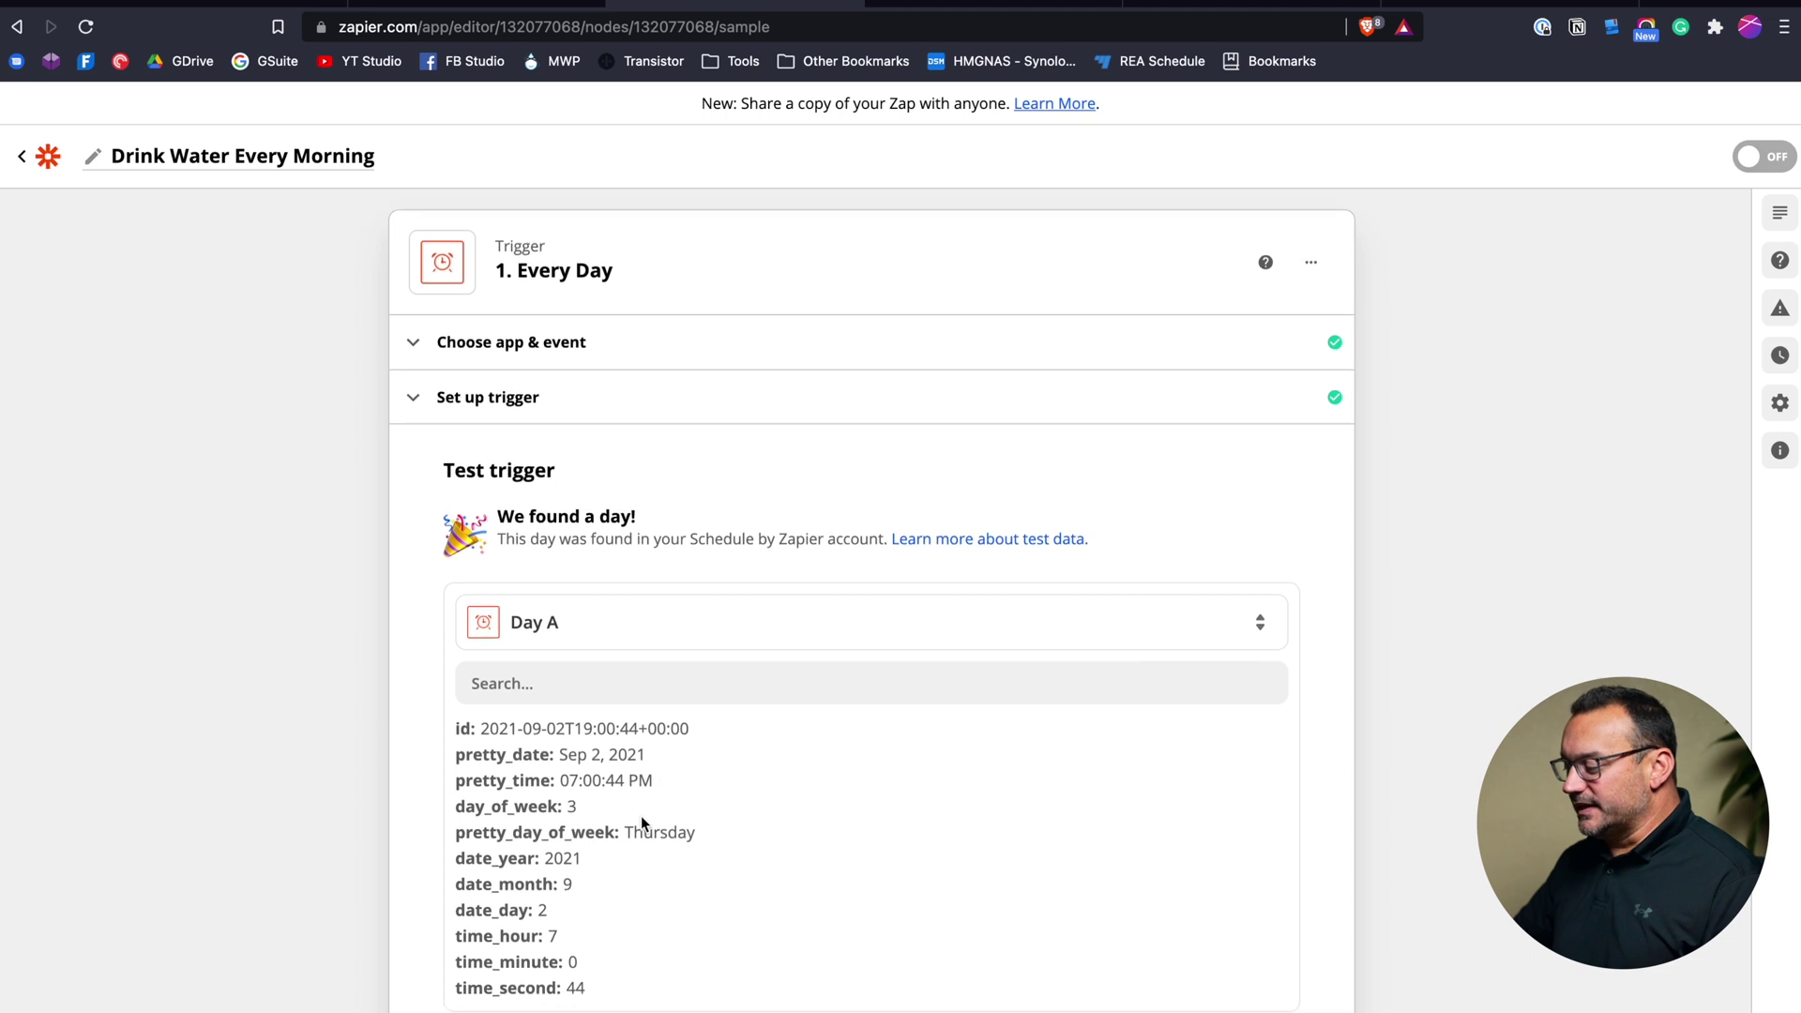
{"action": "scroll", "coordinate": [639, 814], "scroll_direction": "down", "scroll_amount": 2}
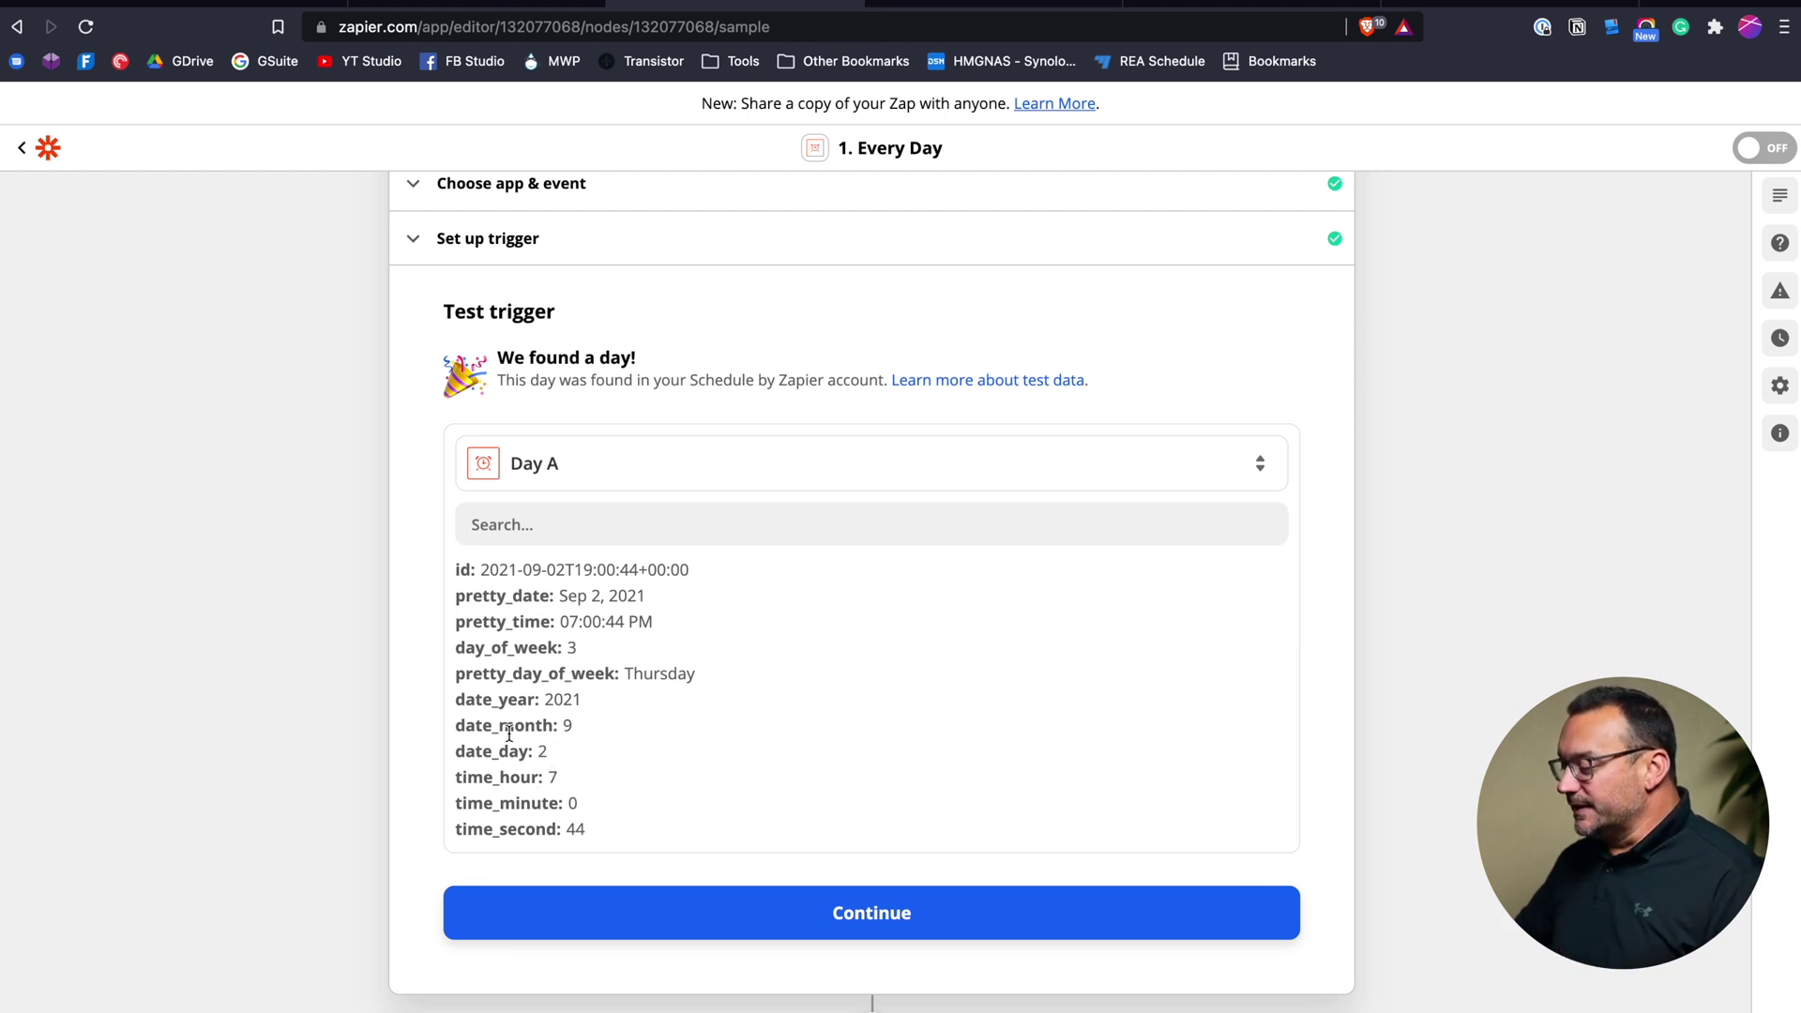
- Pick Notion as the action app
{"action": "left_click", "coordinate": [715, 913]}
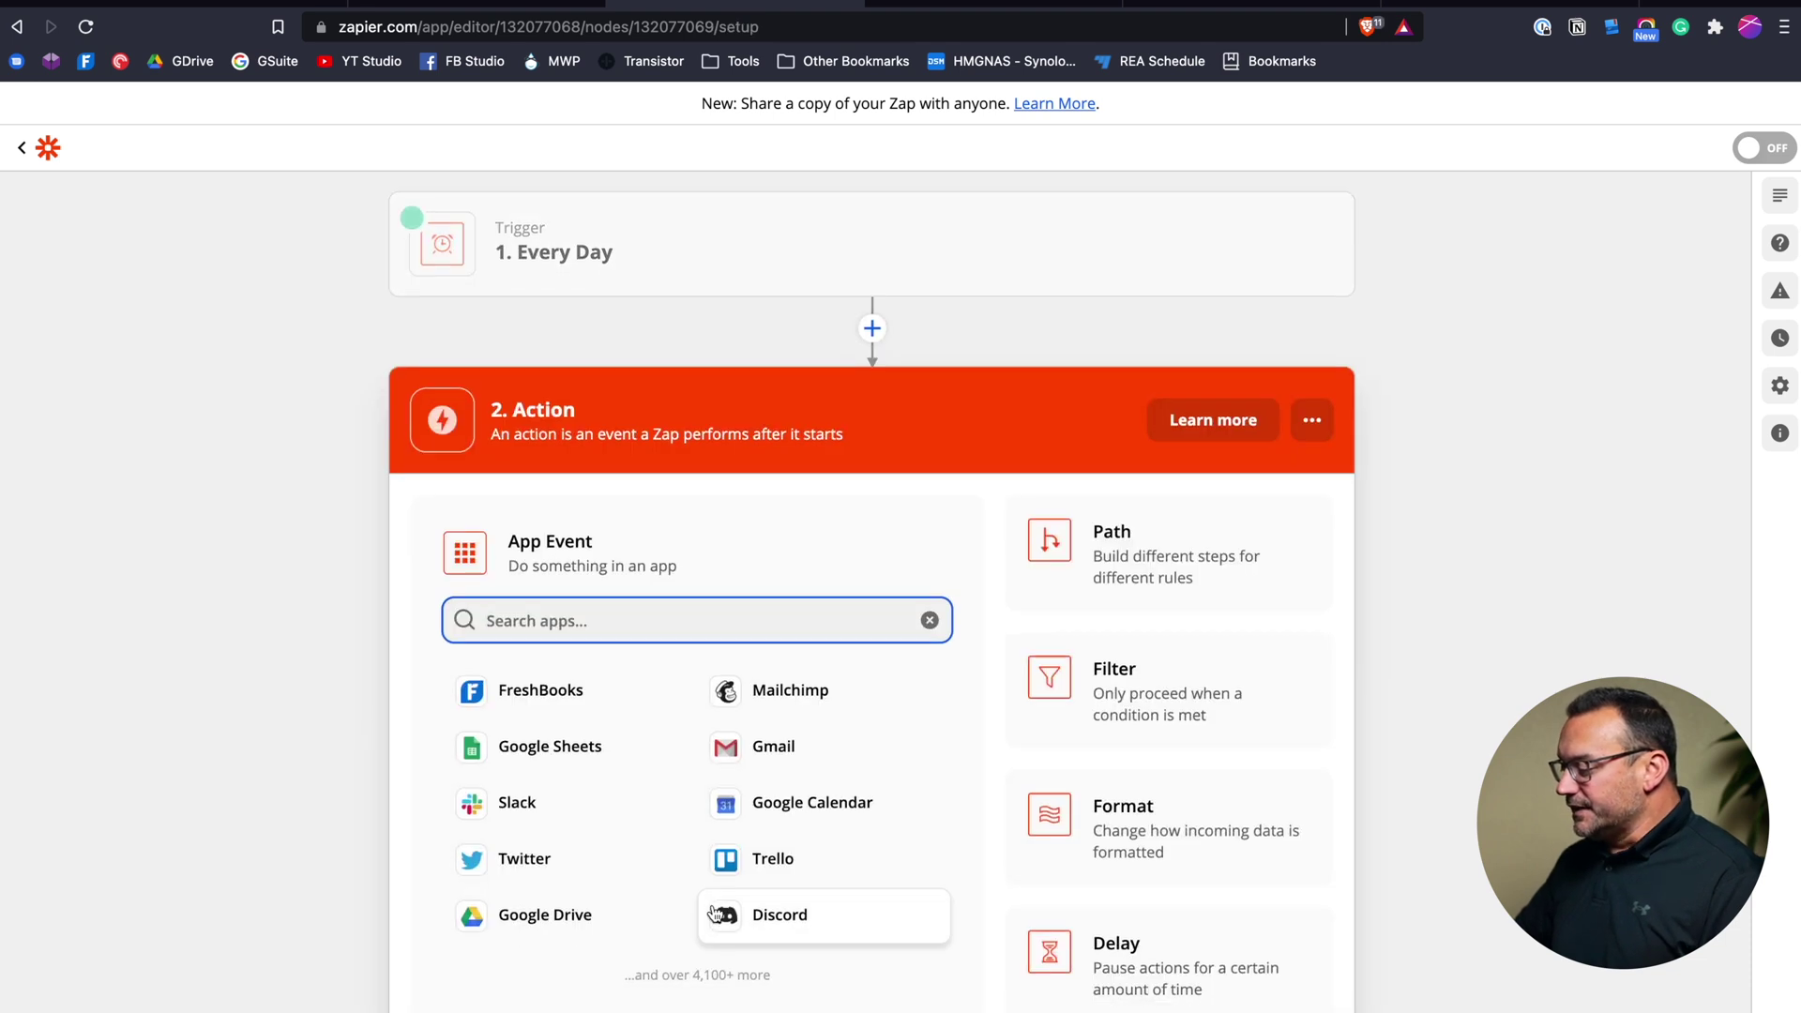
{"action": "type", "text": "notio"}
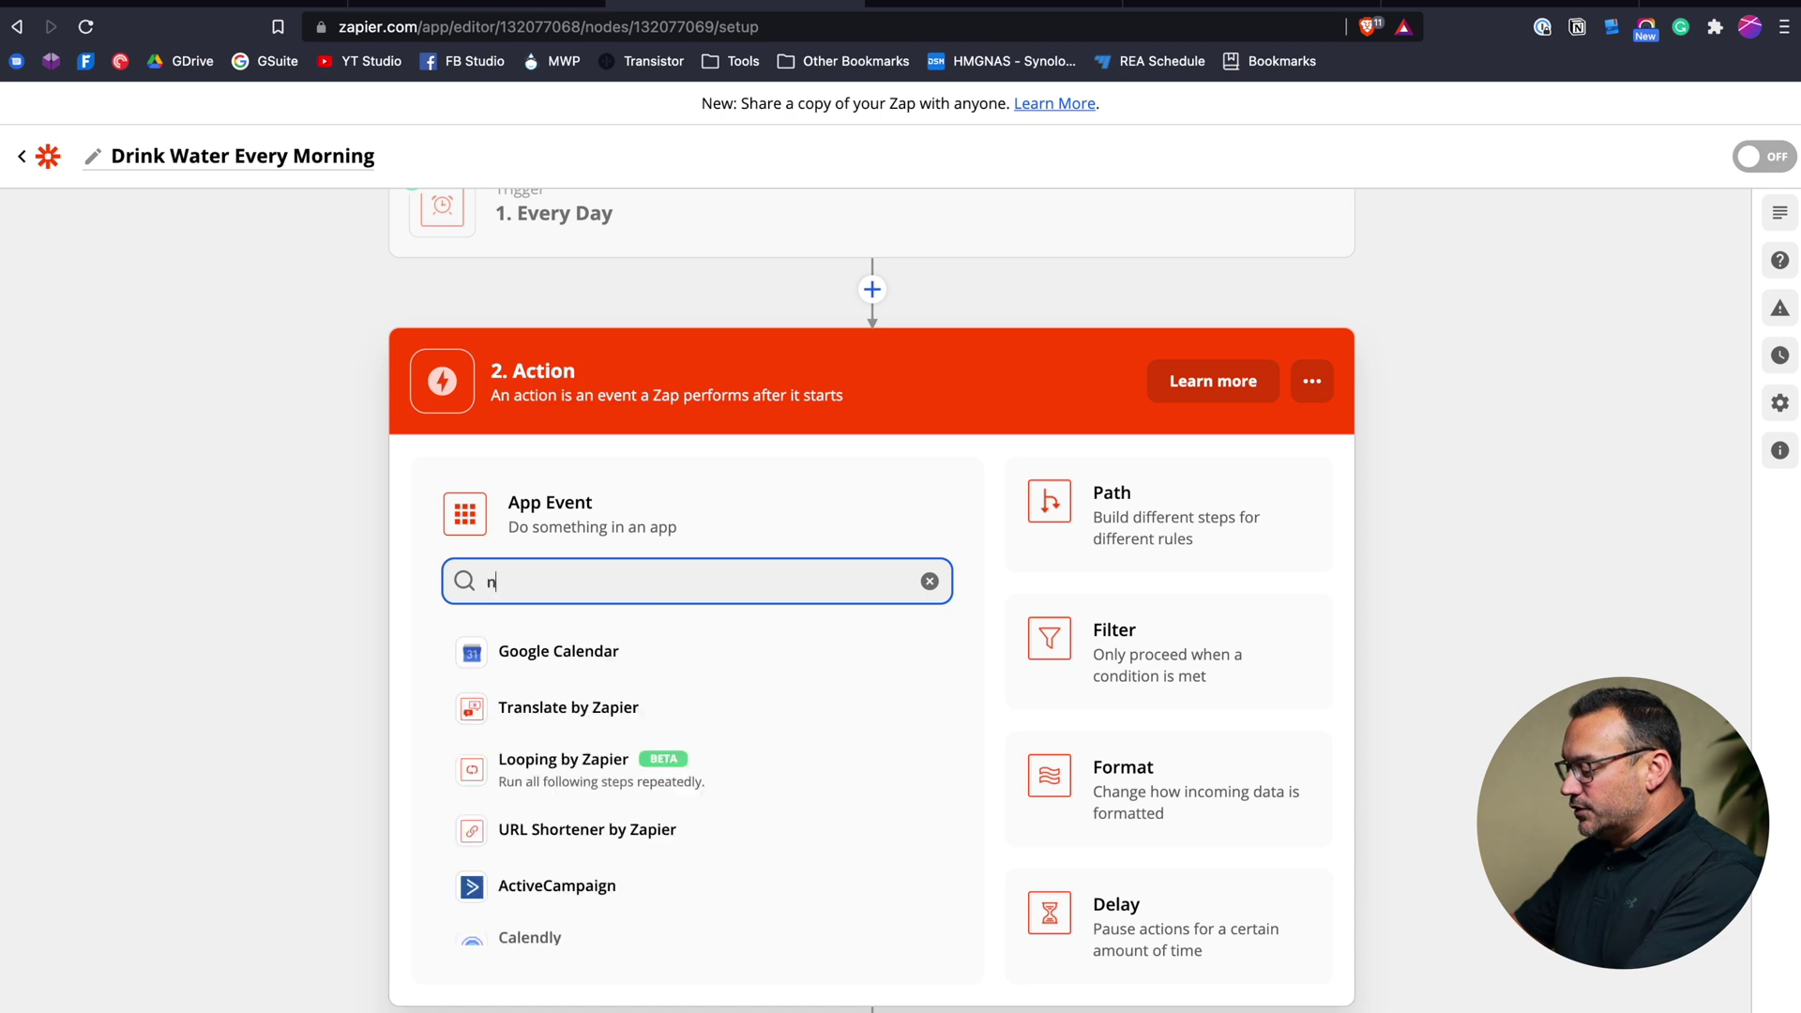
{"action": "left_click", "coordinate": [591, 650]}
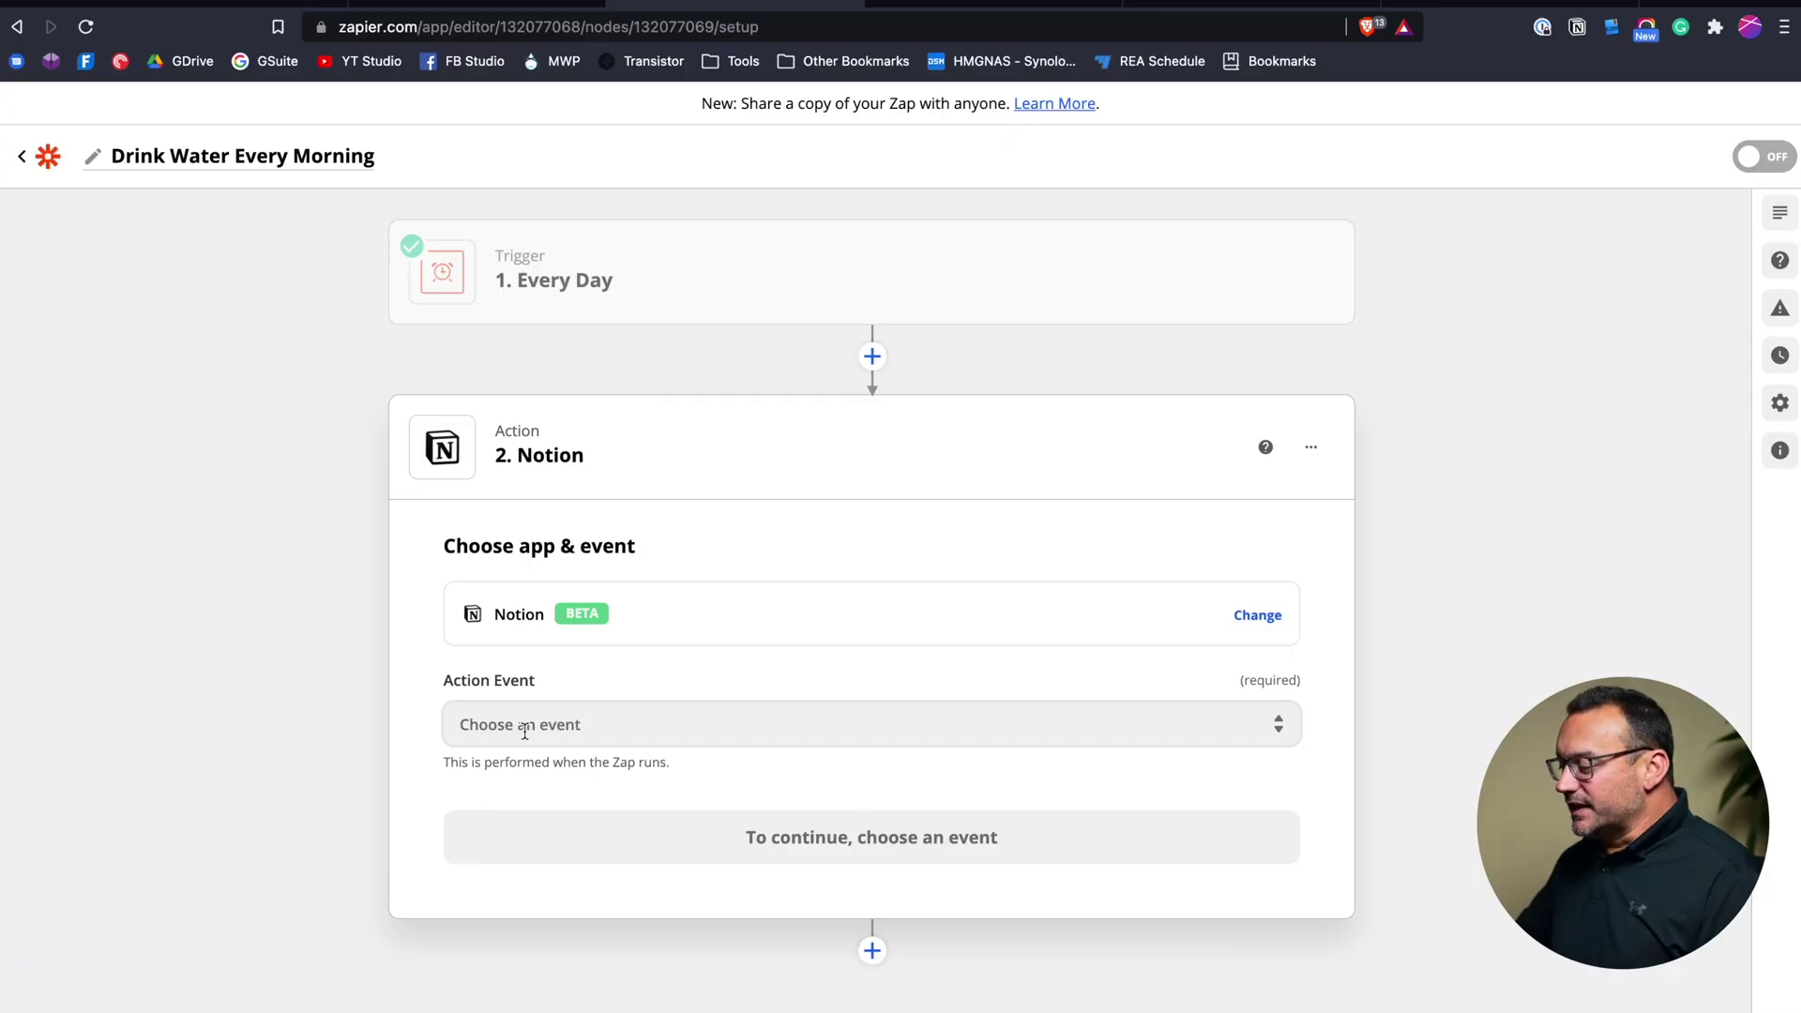
- Use Create Database Item as the Notion action event with the connected Notion account
{"action": "left_click", "coordinate": [524, 731]}
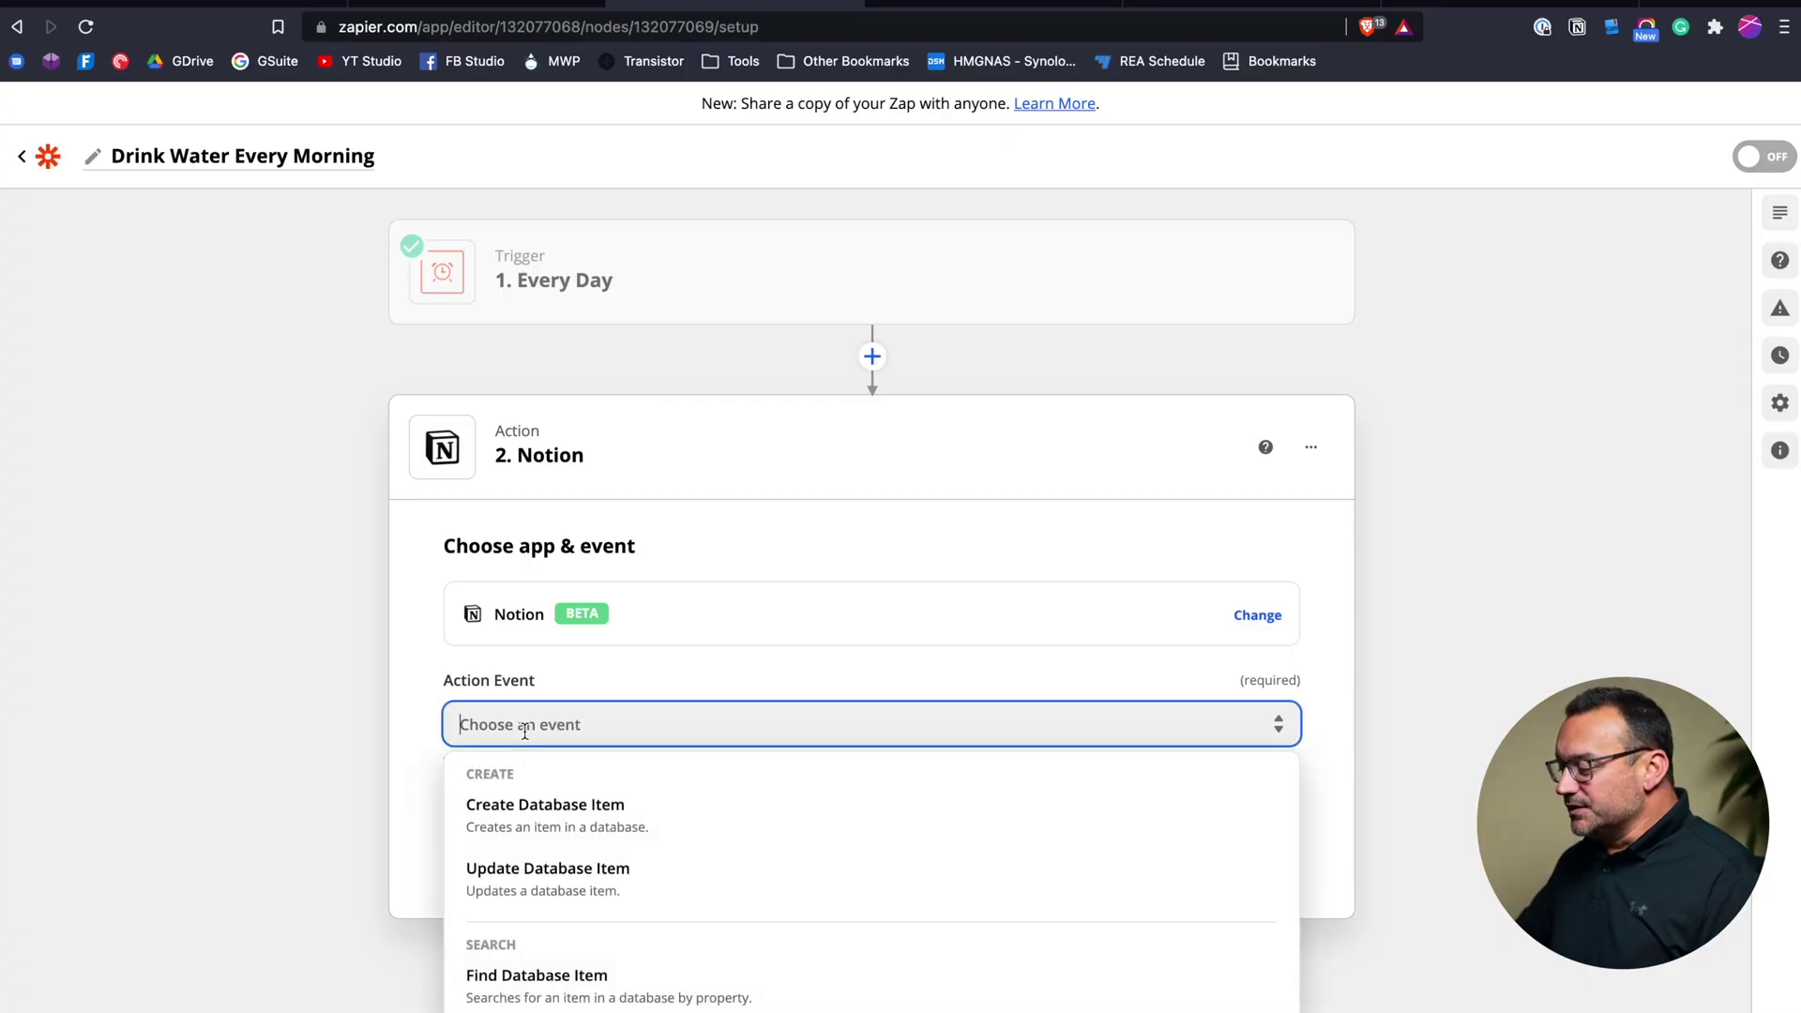
{"action": "left_click", "coordinate": [512, 822]}
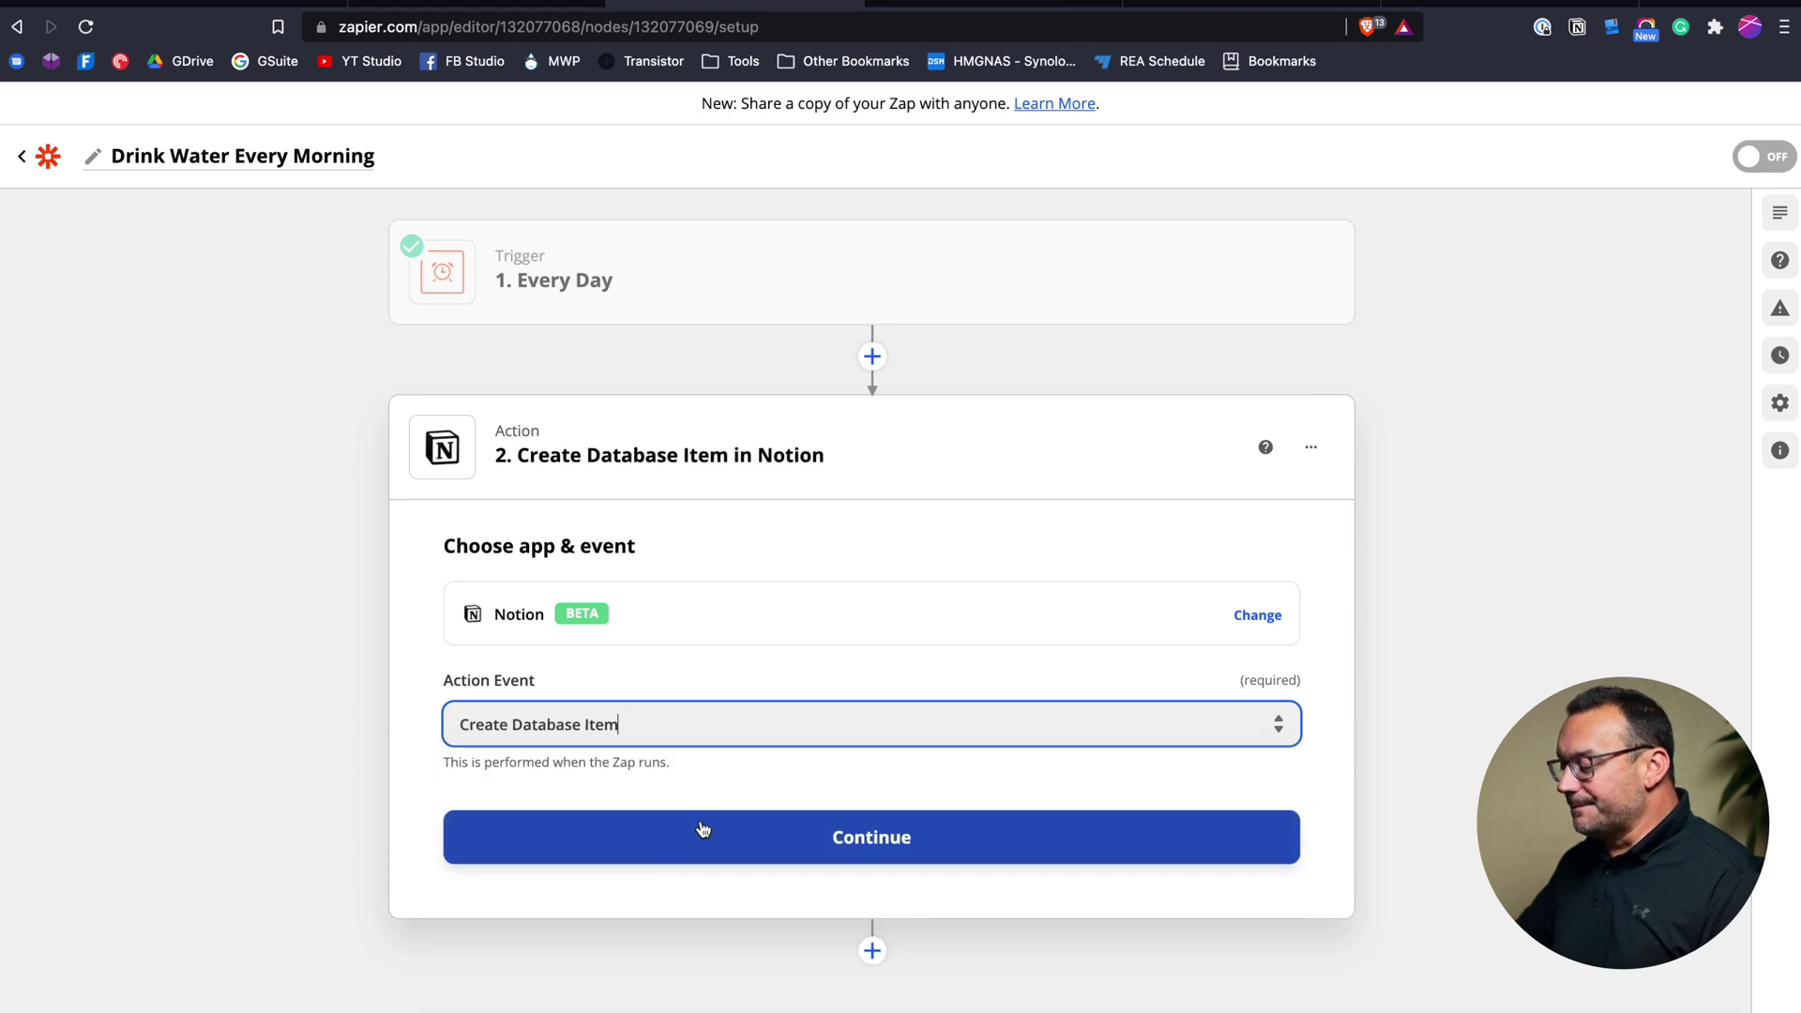
{"action": "left_click", "coordinate": [776, 838]}
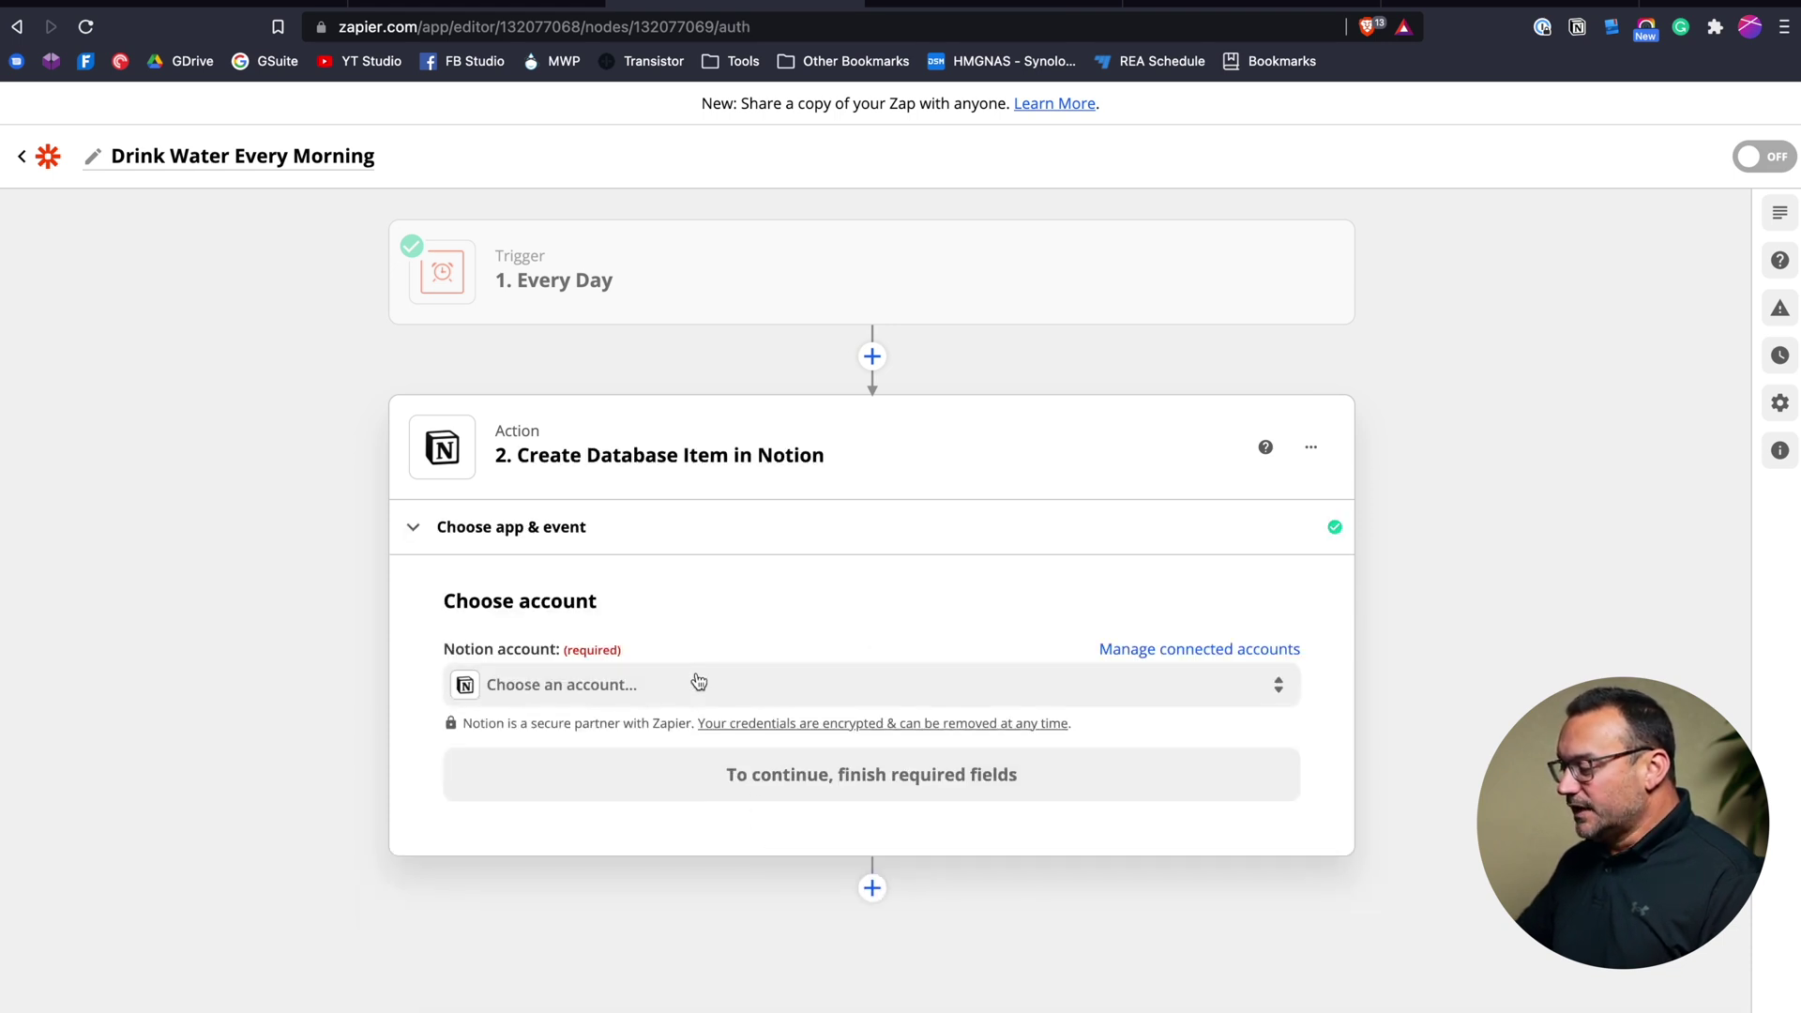
{"action": "left_click", "coordinate": [697, 682]}
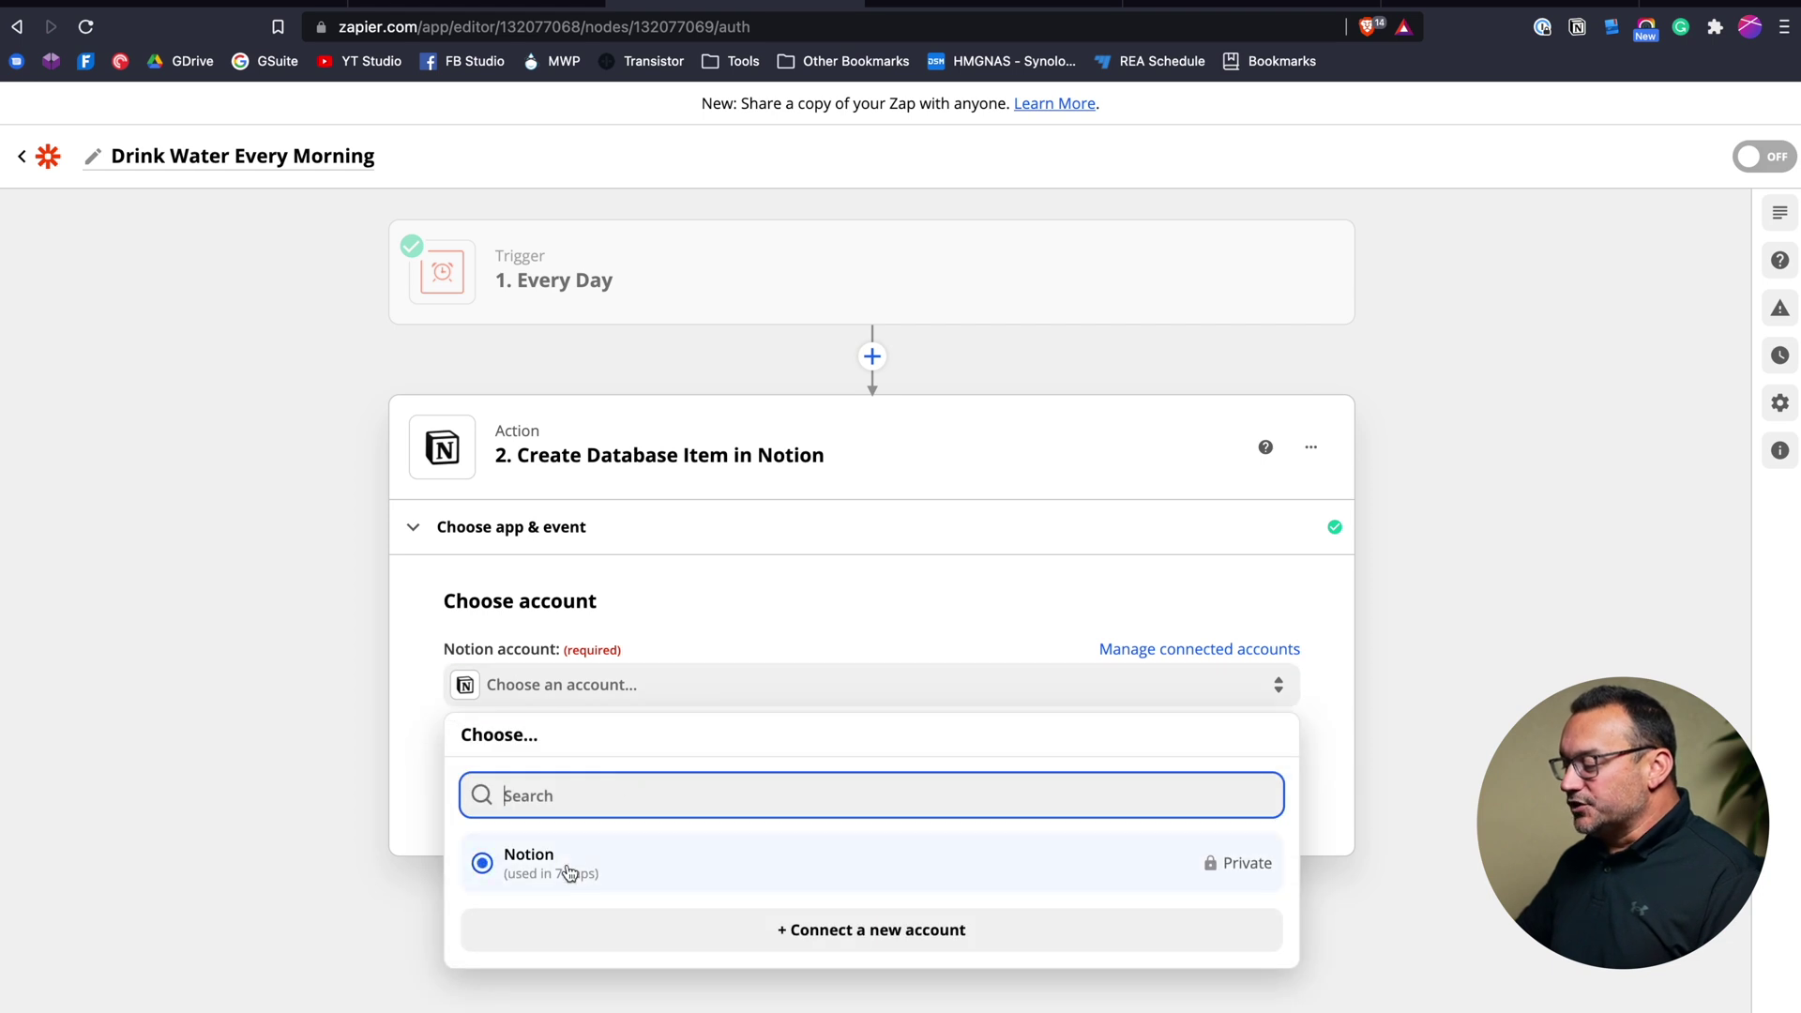
{"action": "left_click", "coordinate": [569, 871]}
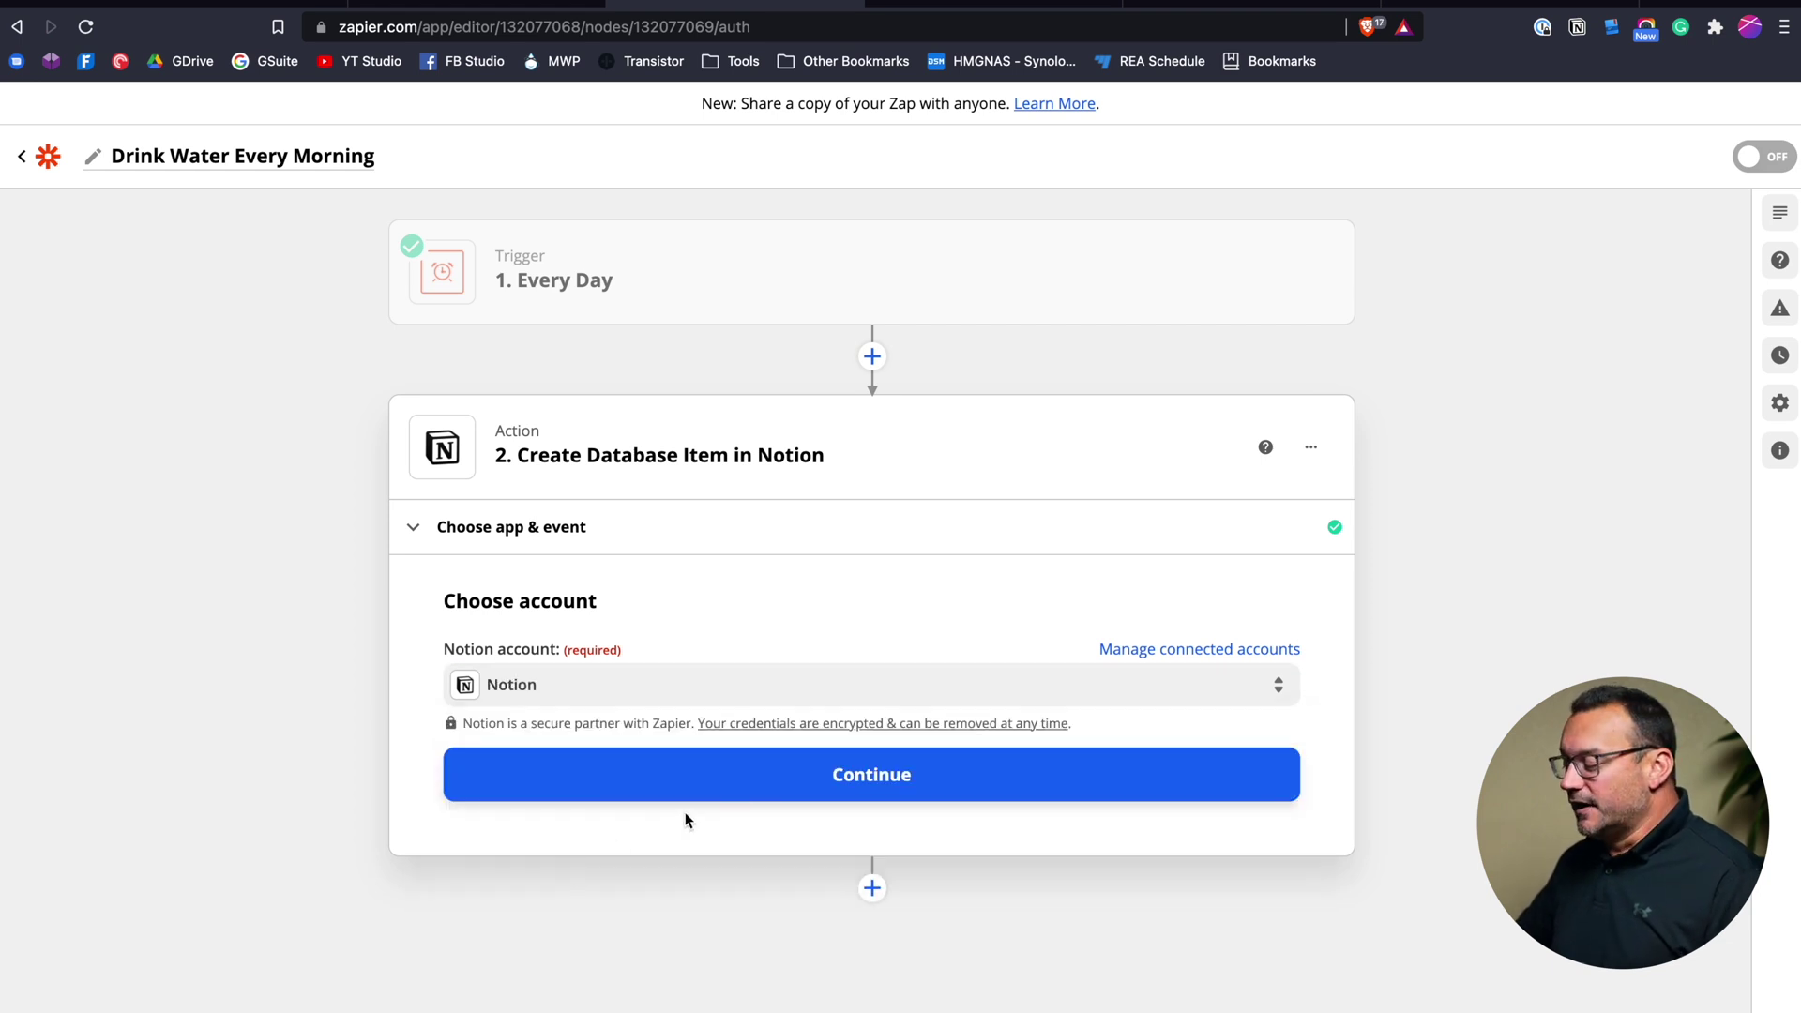
{"action": "left_click", "coordinate": [825, 784]}
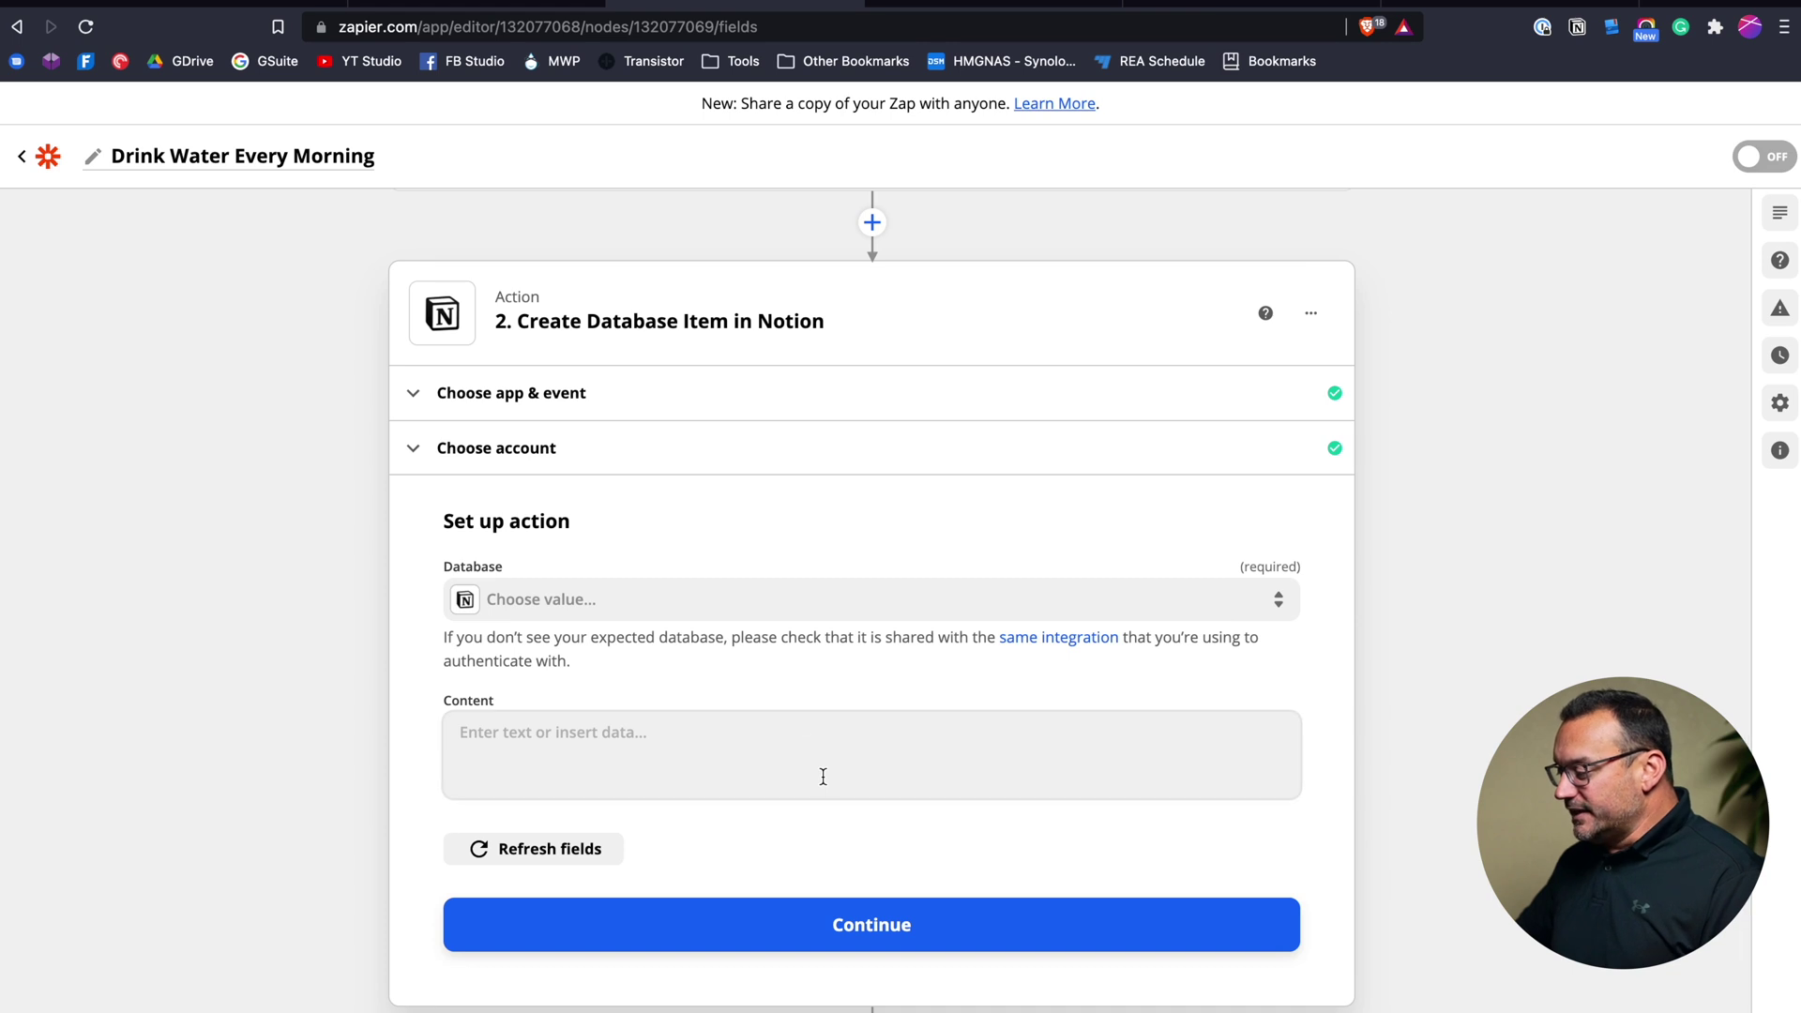
- Select the Tasks database for the Notion action, then bring up Tasks' sharing settings in Notion
{"action": "left_click", "coordinate": [649, 614]}
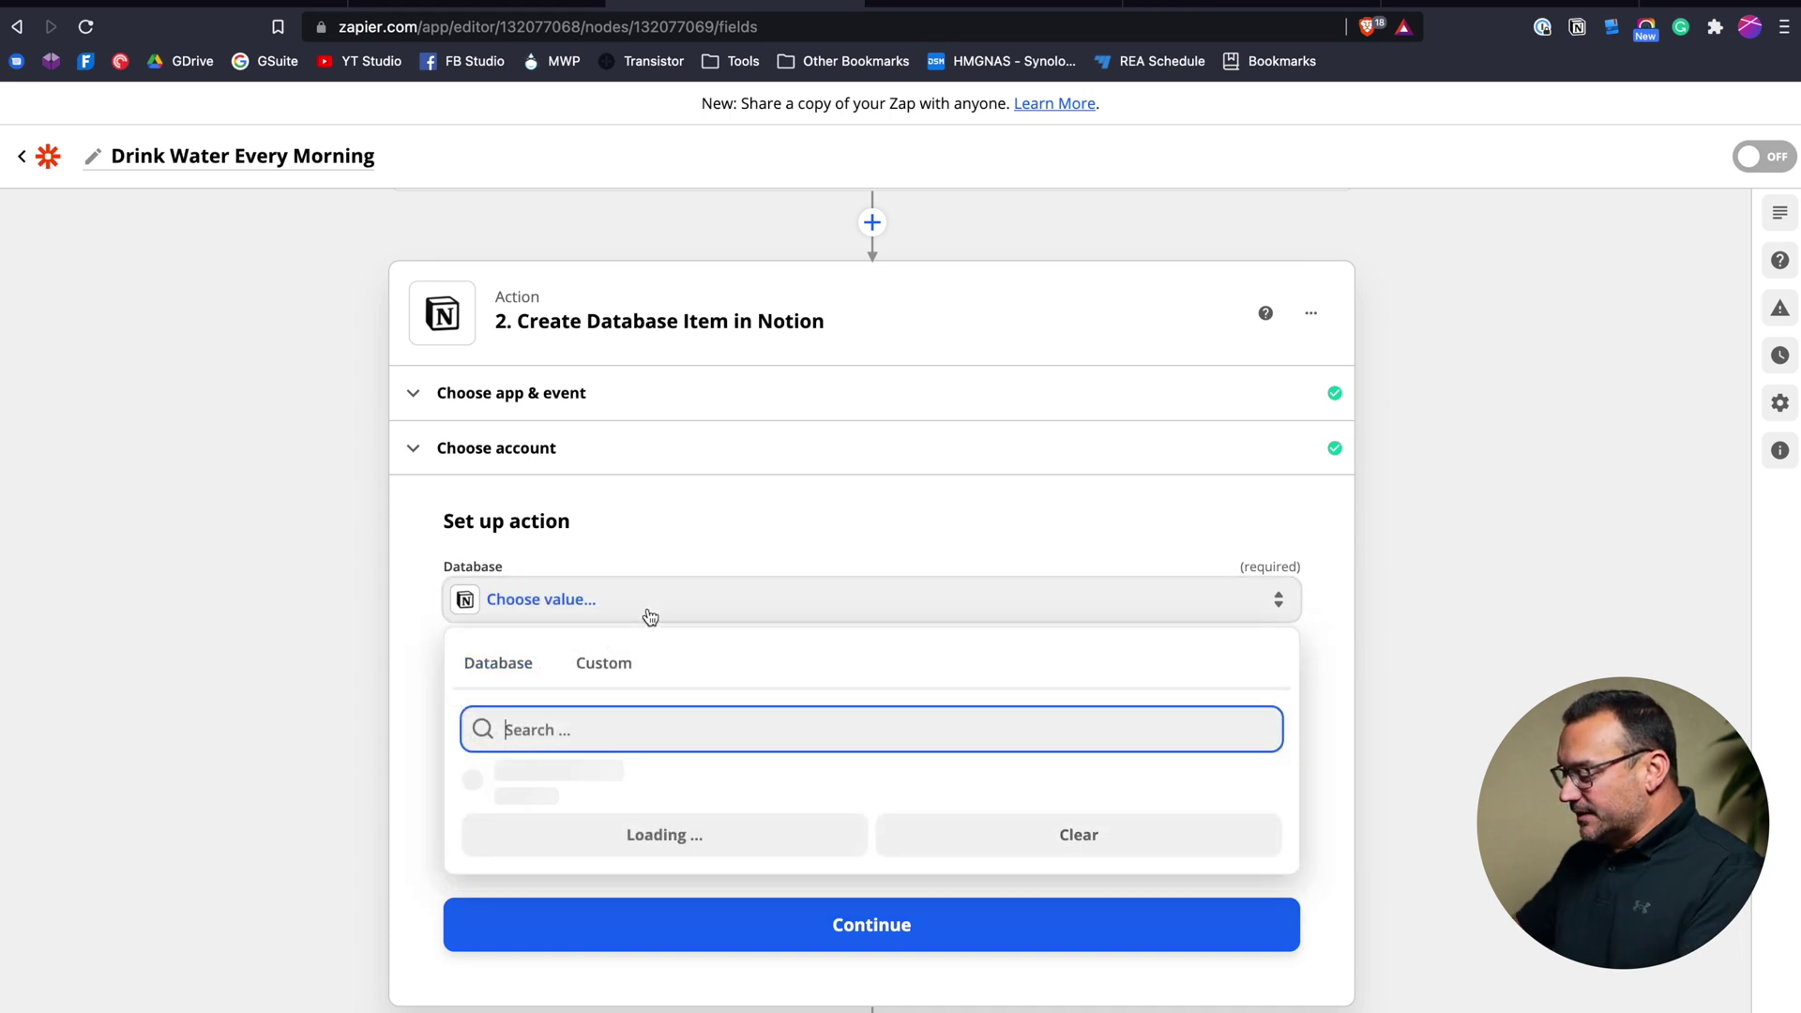
{"action": "type", "text": "task"}
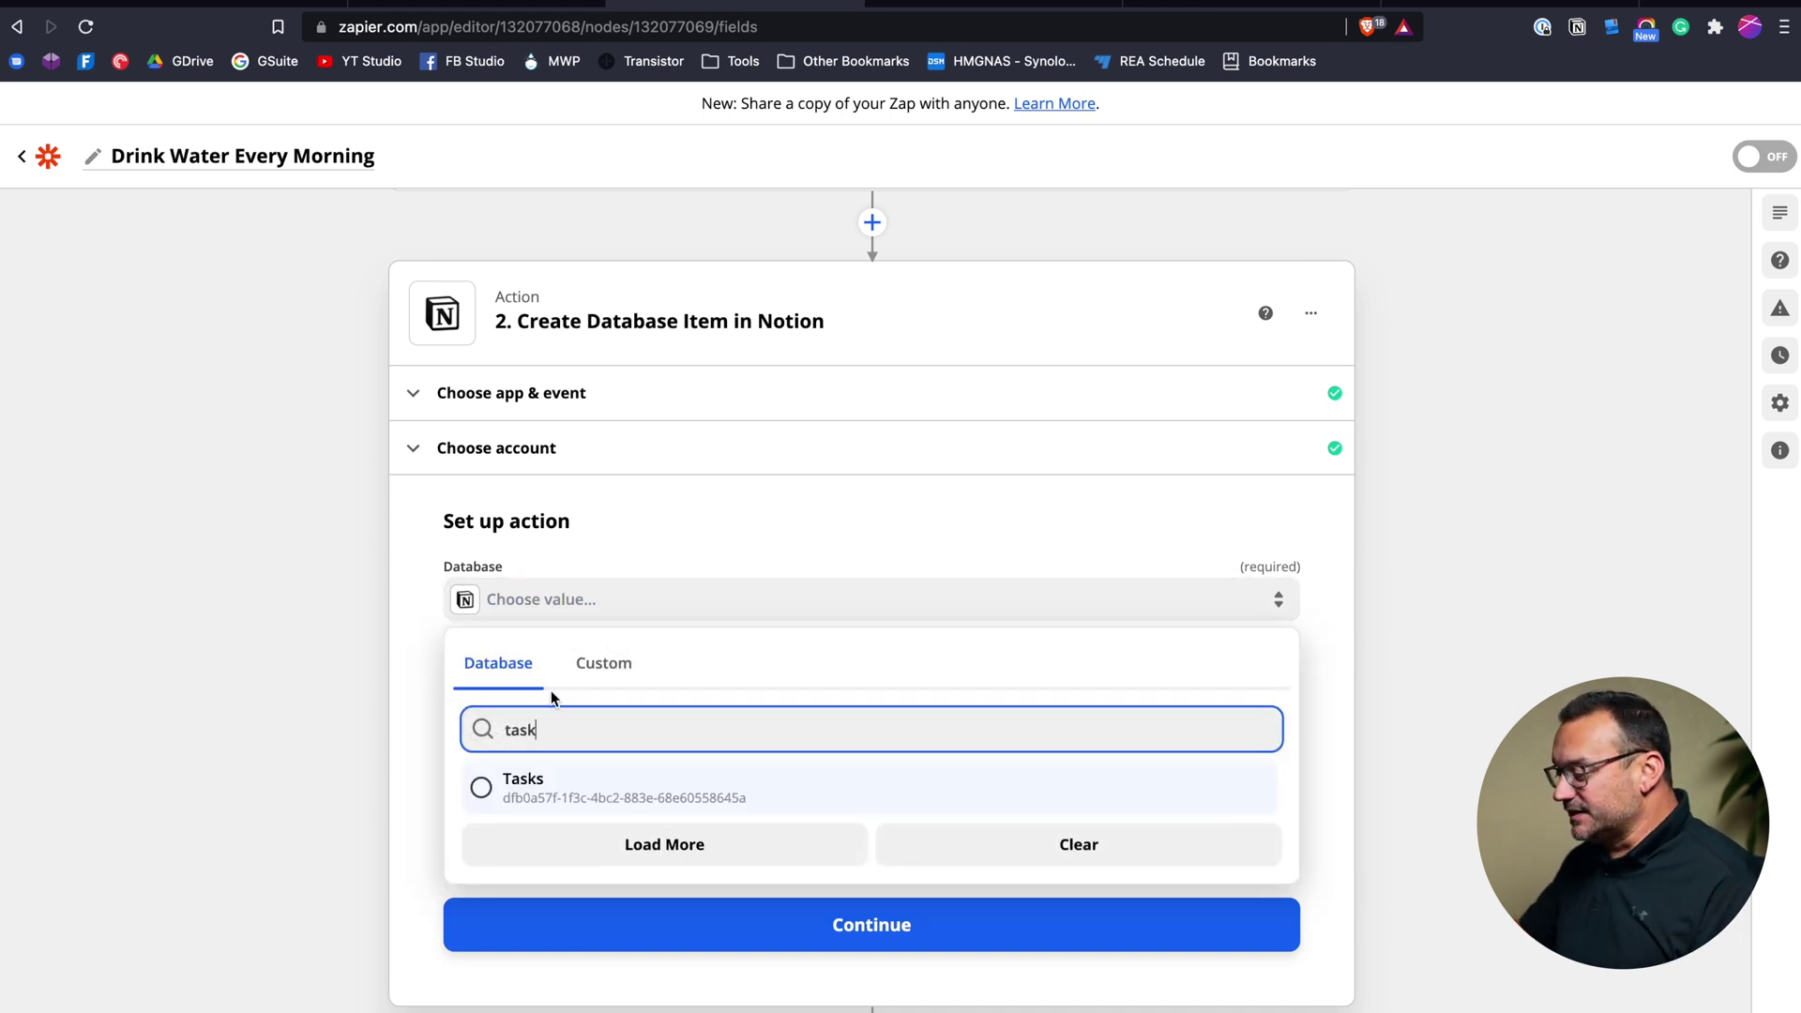
{"action": "double_click", "coordinate": [543, 731]}
{"action": "key", "text": "BackSpace"}
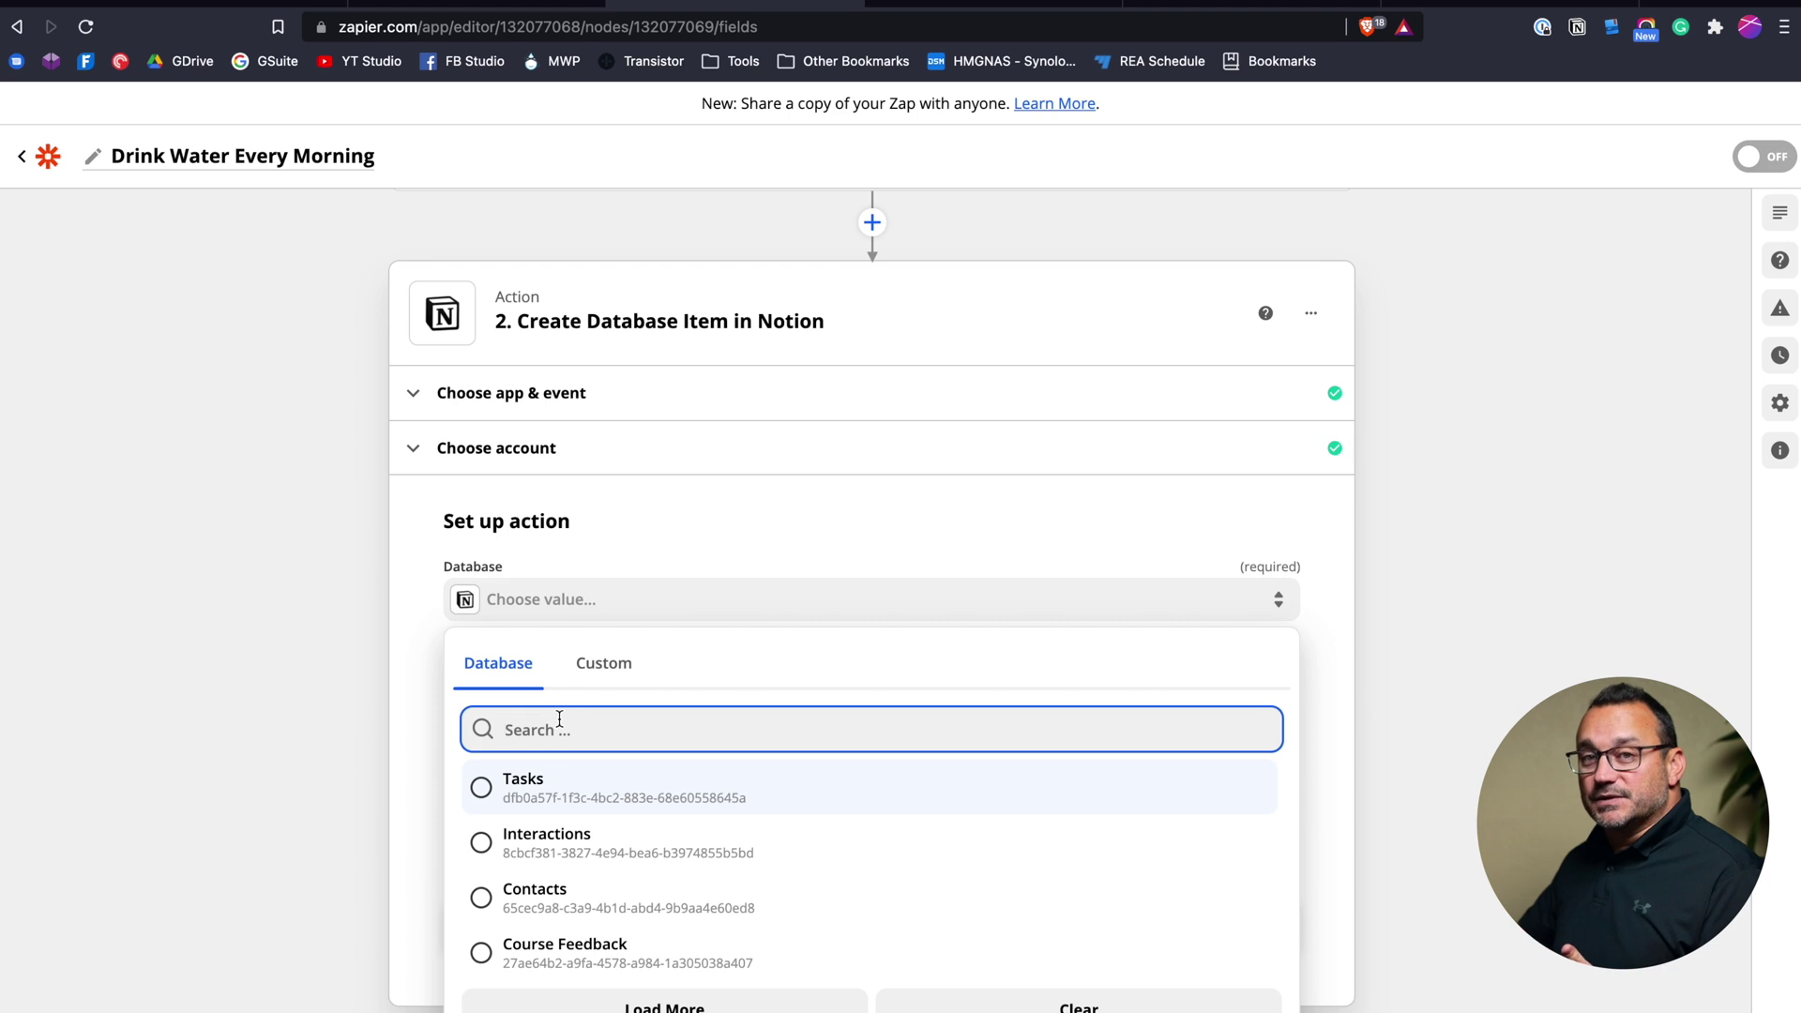
{"action": "type", "text": "task"}
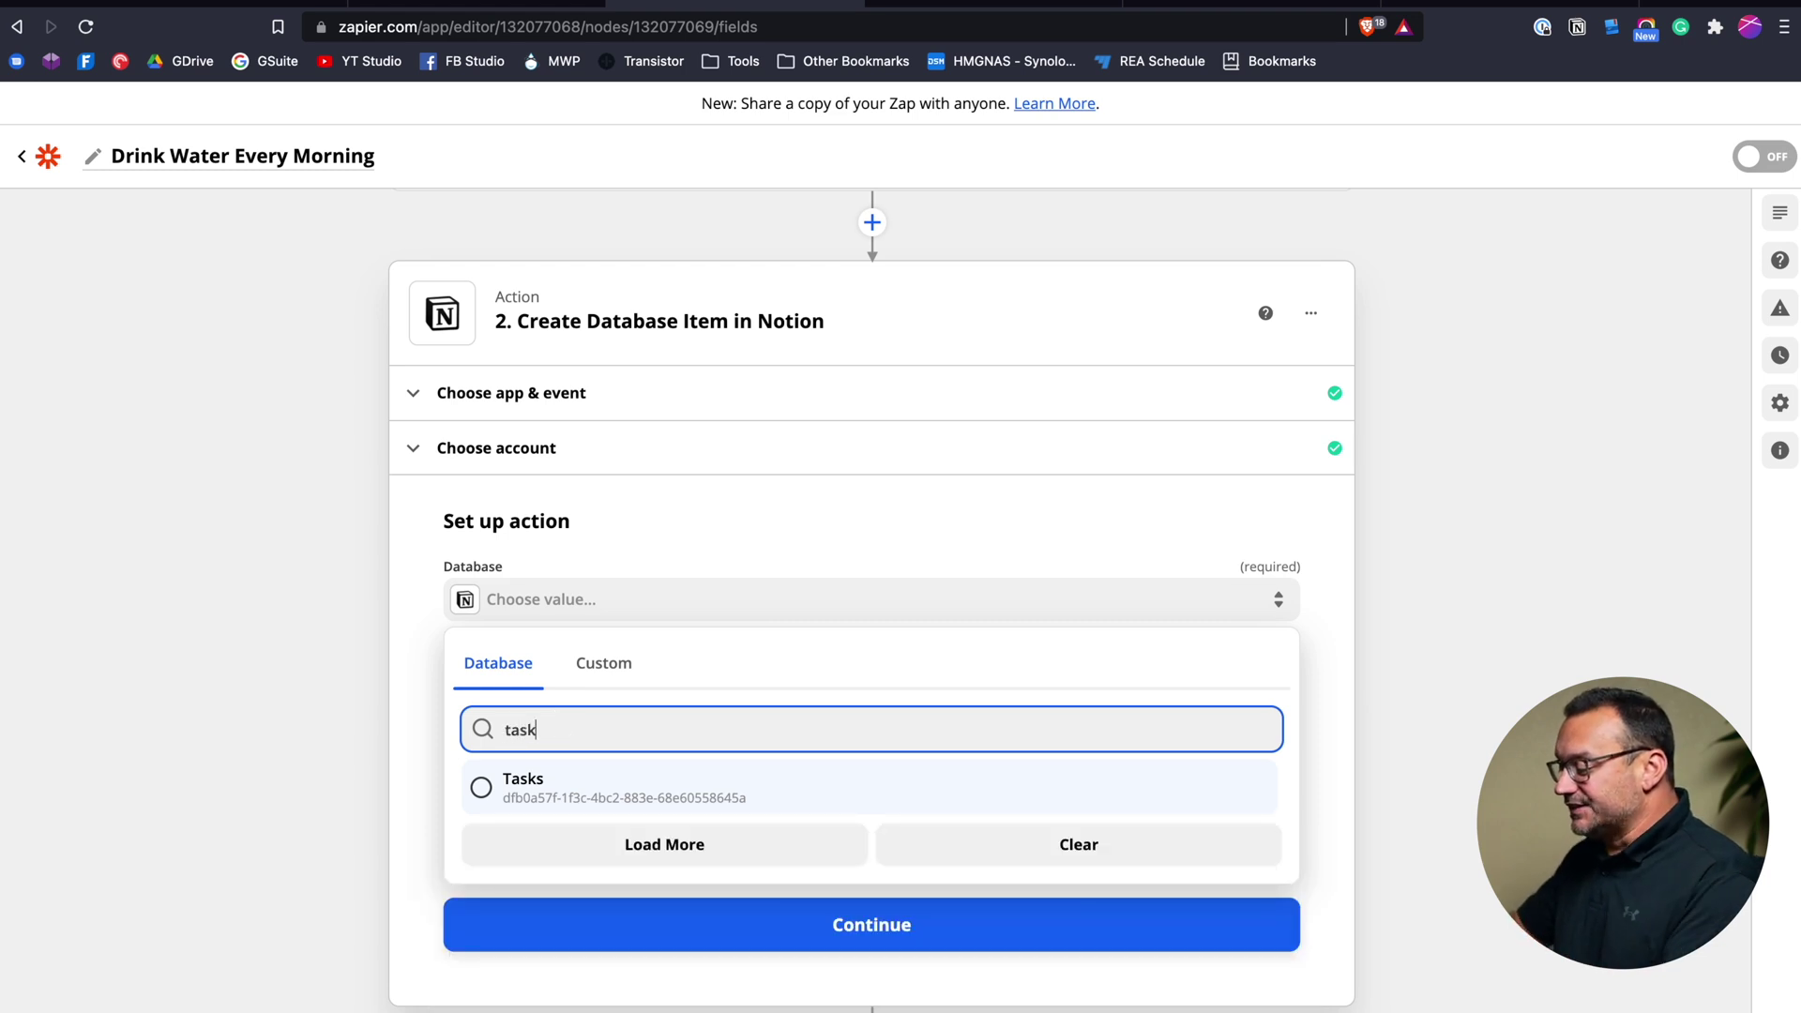
{"action": "left_click", "coordinate": [488, 789]}
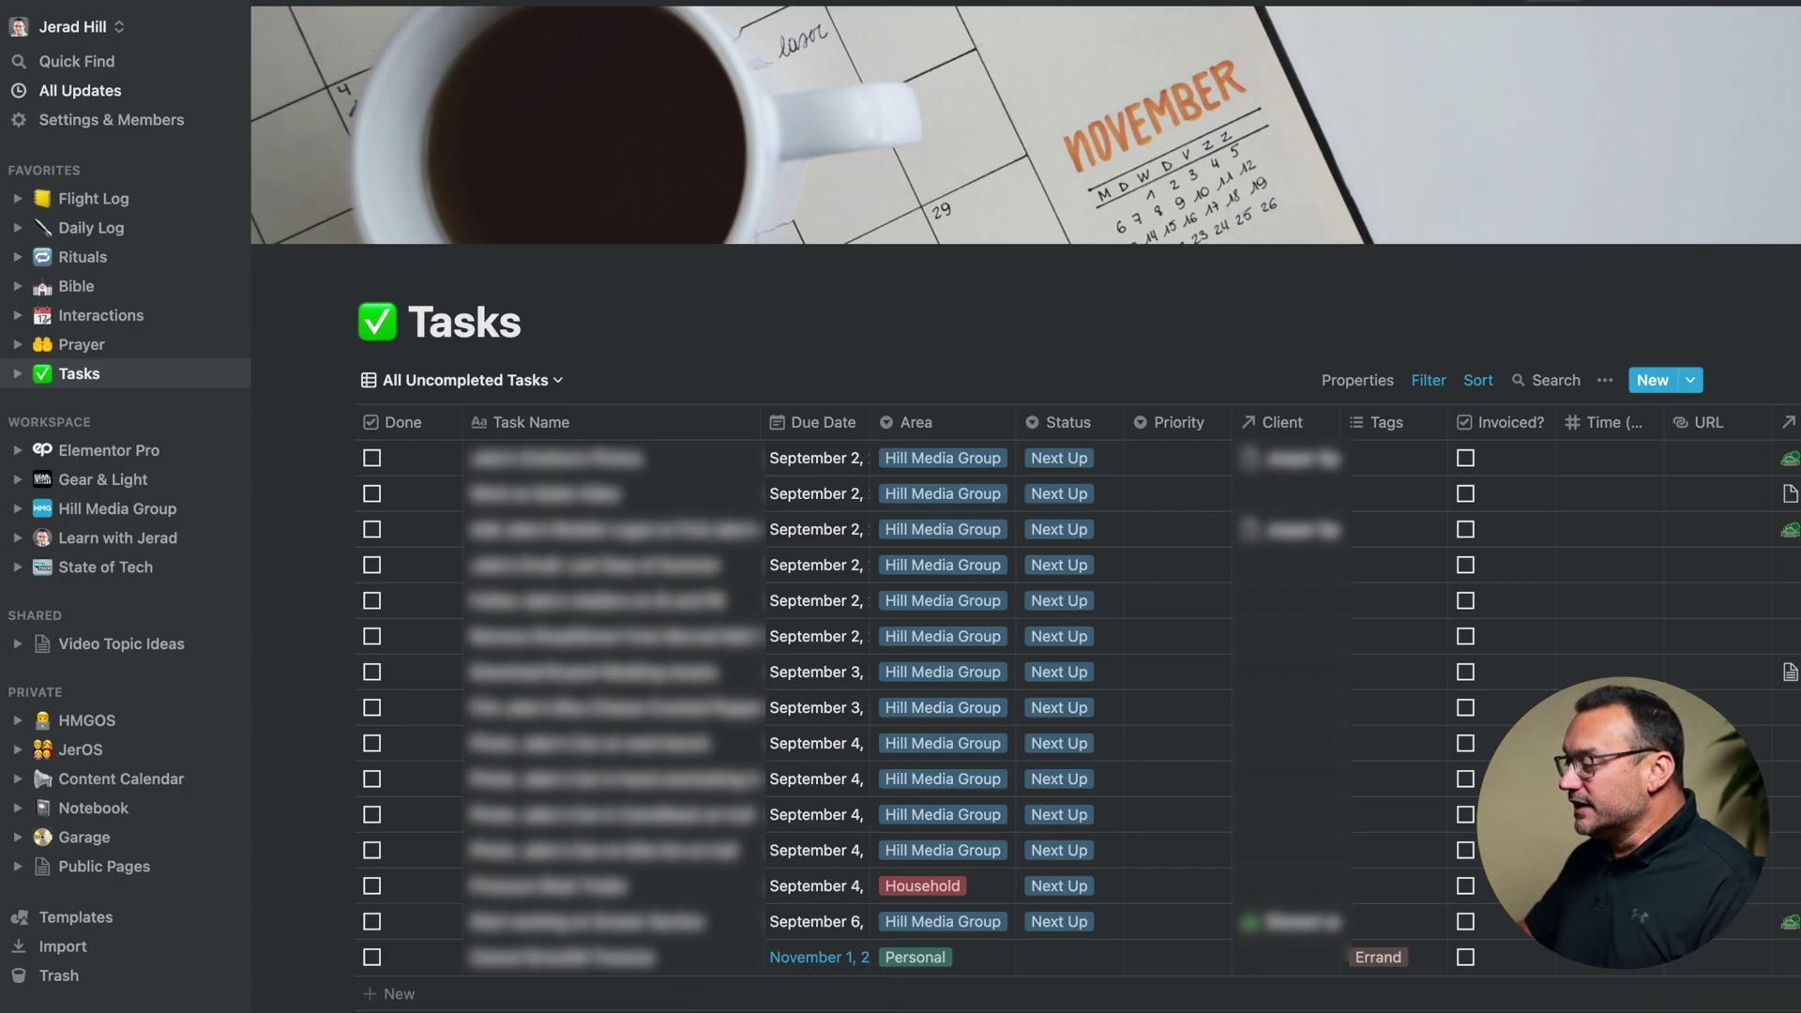
{"action": "left_click", "coordinate": [1578, 11]}
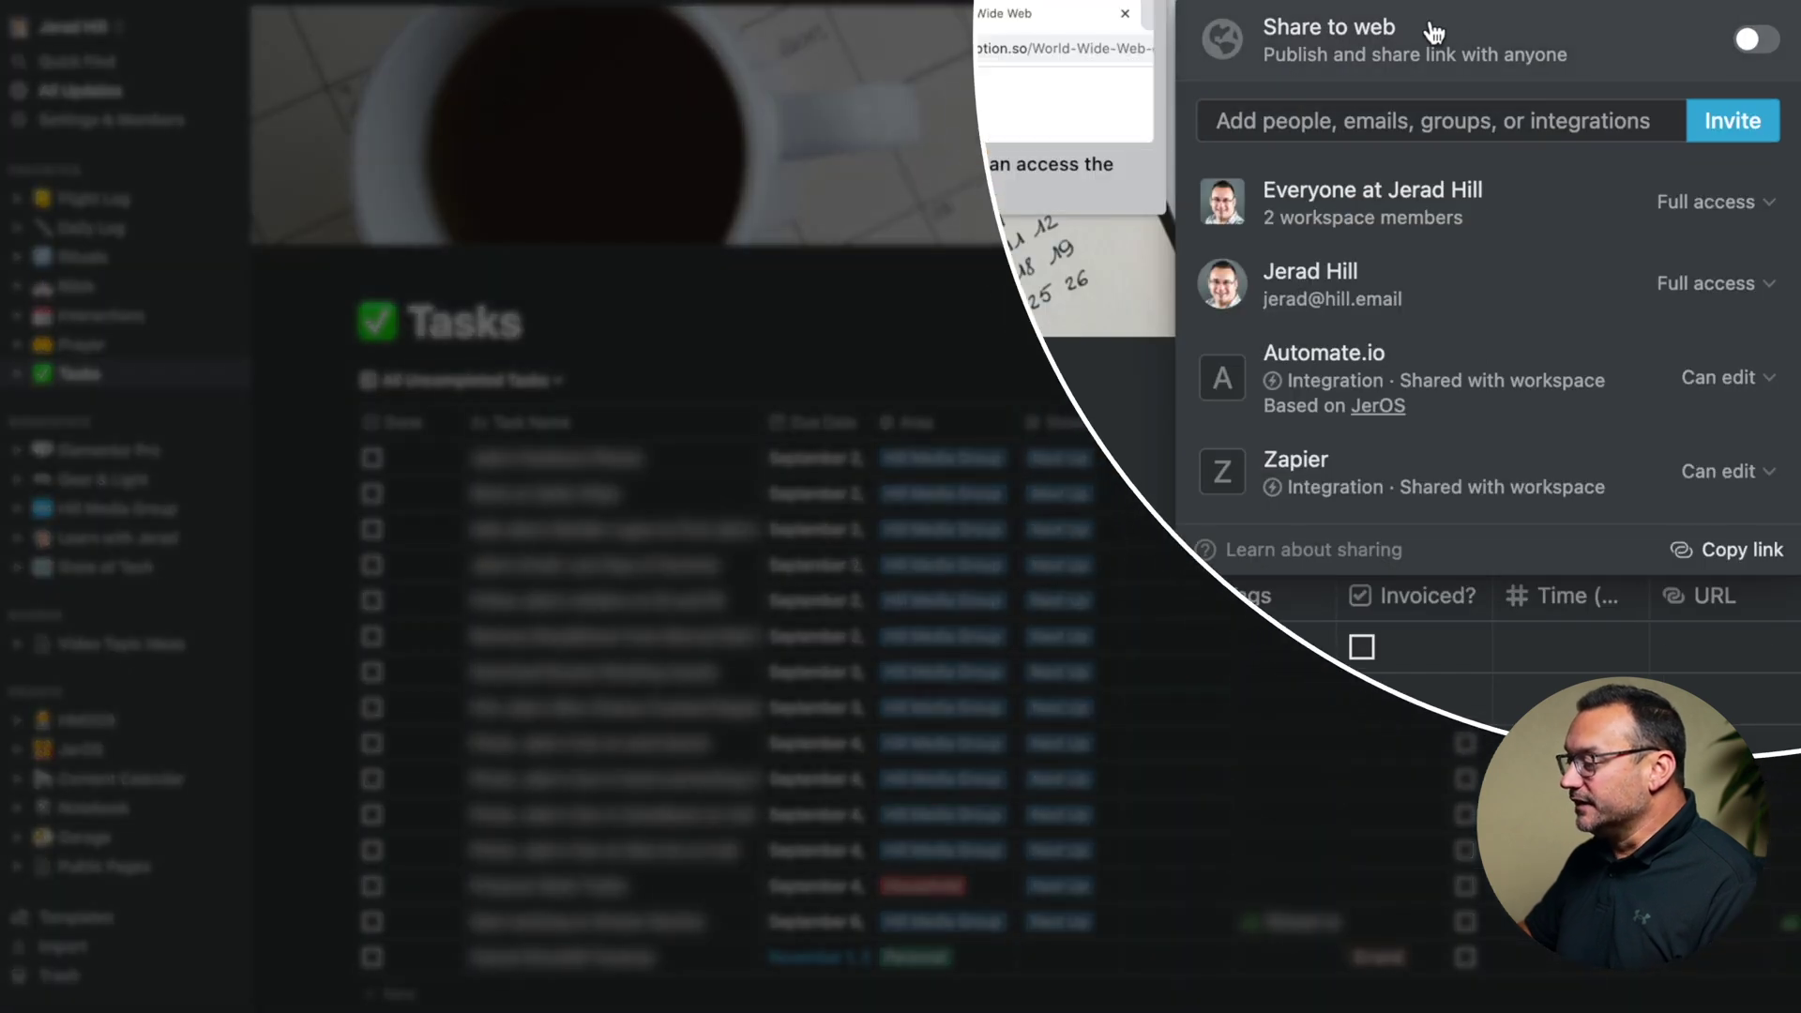
- Confirm the Tasks page is shared with the Zapier integration, then return to the Zap editor
{"action": "left_click", "coordinate": [1722, 120]}
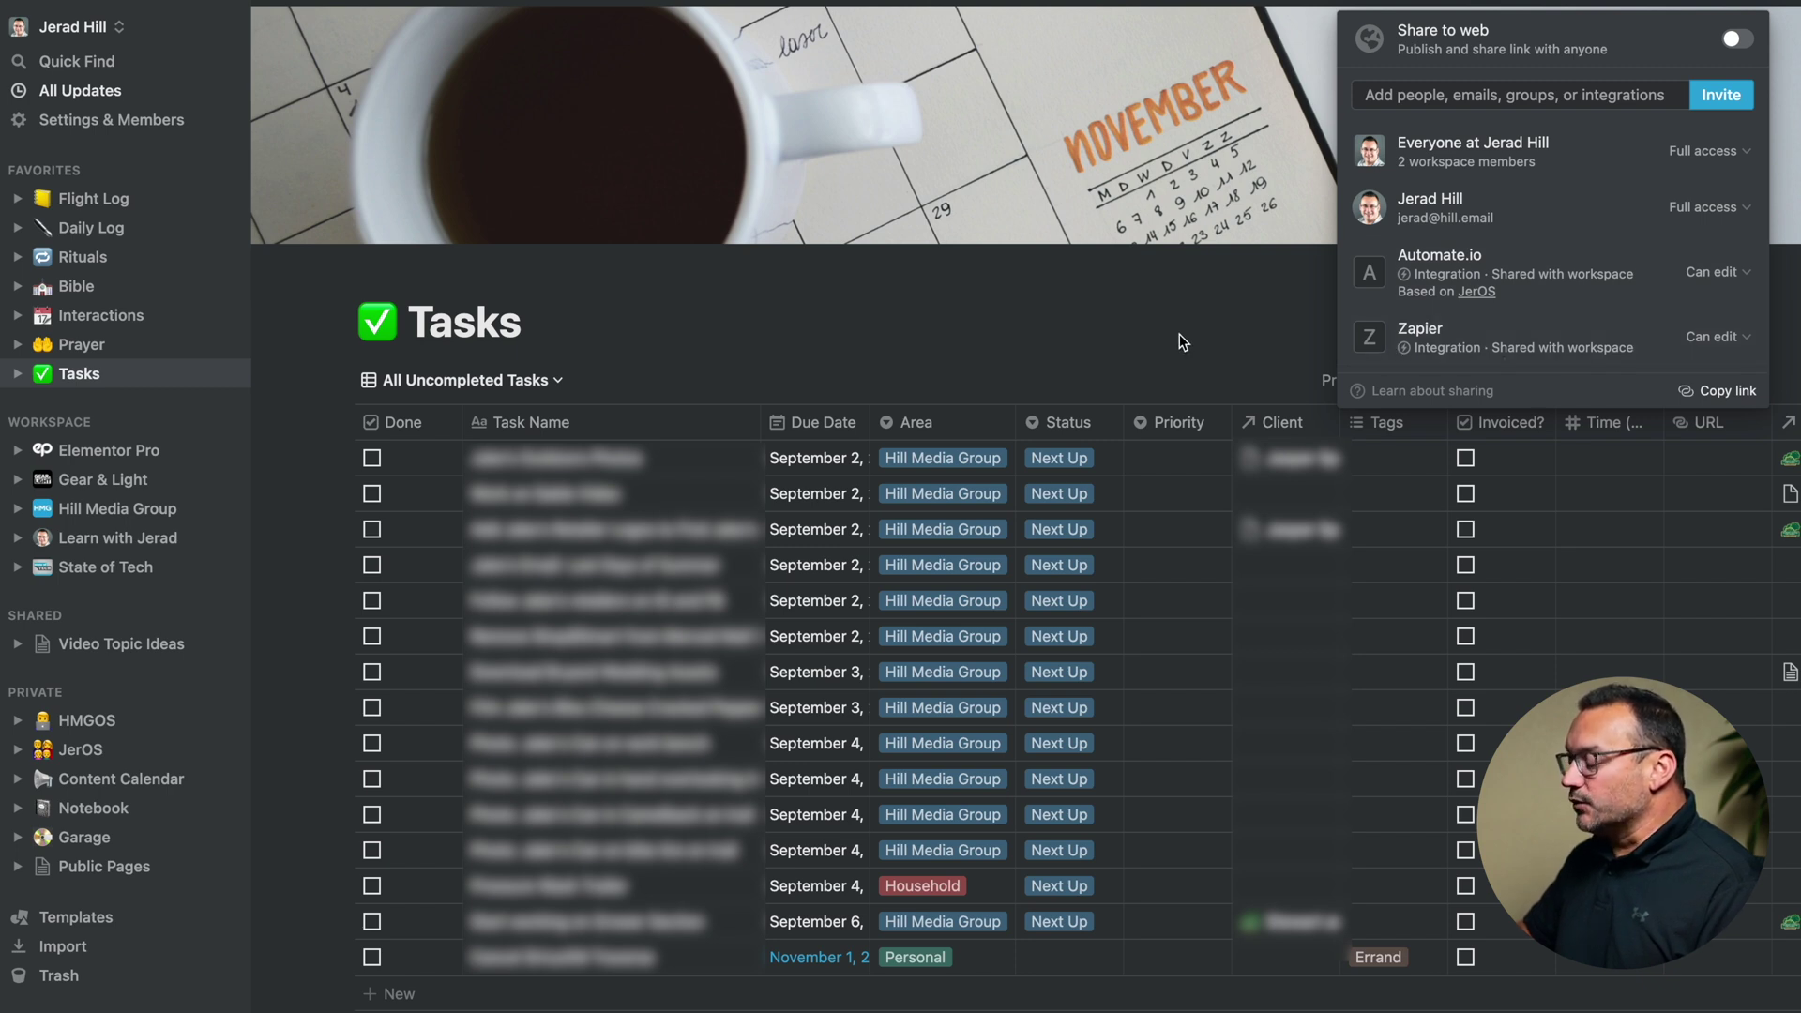
{"action": "left_click", "coordinate": [1182, 341]}
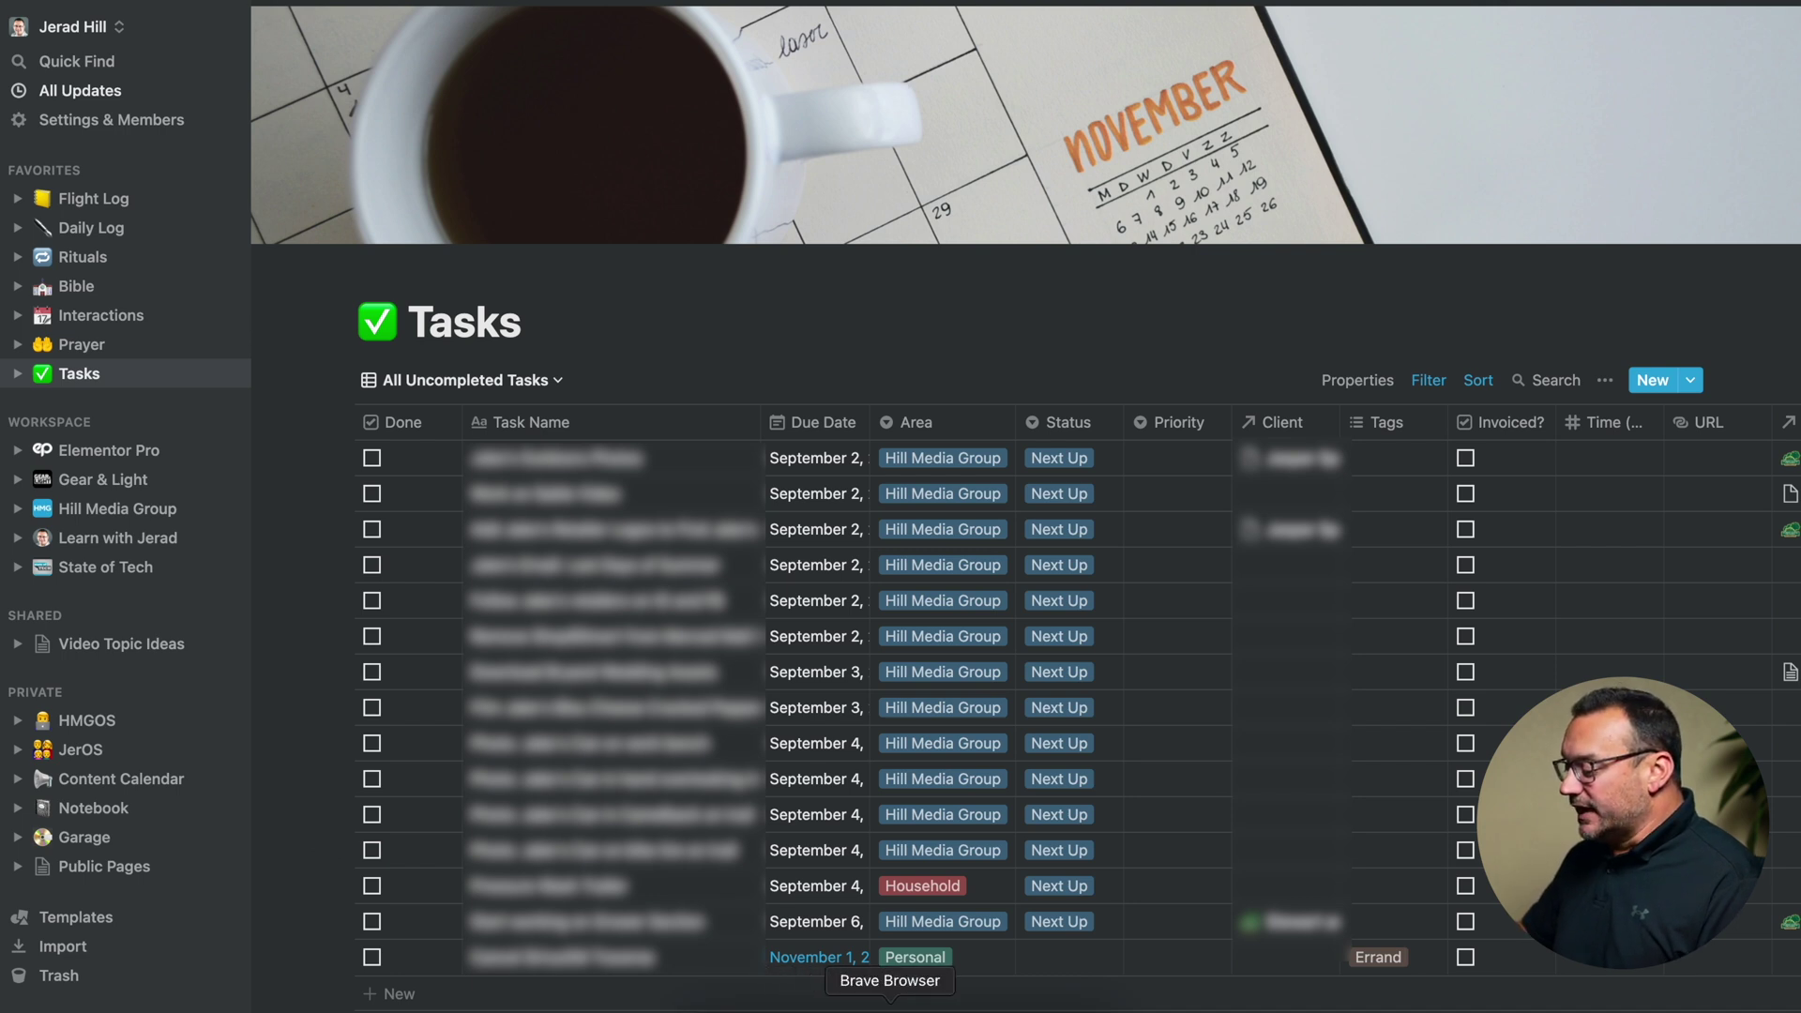
{"action": "left_click", "coordinate": [912, 1008]}
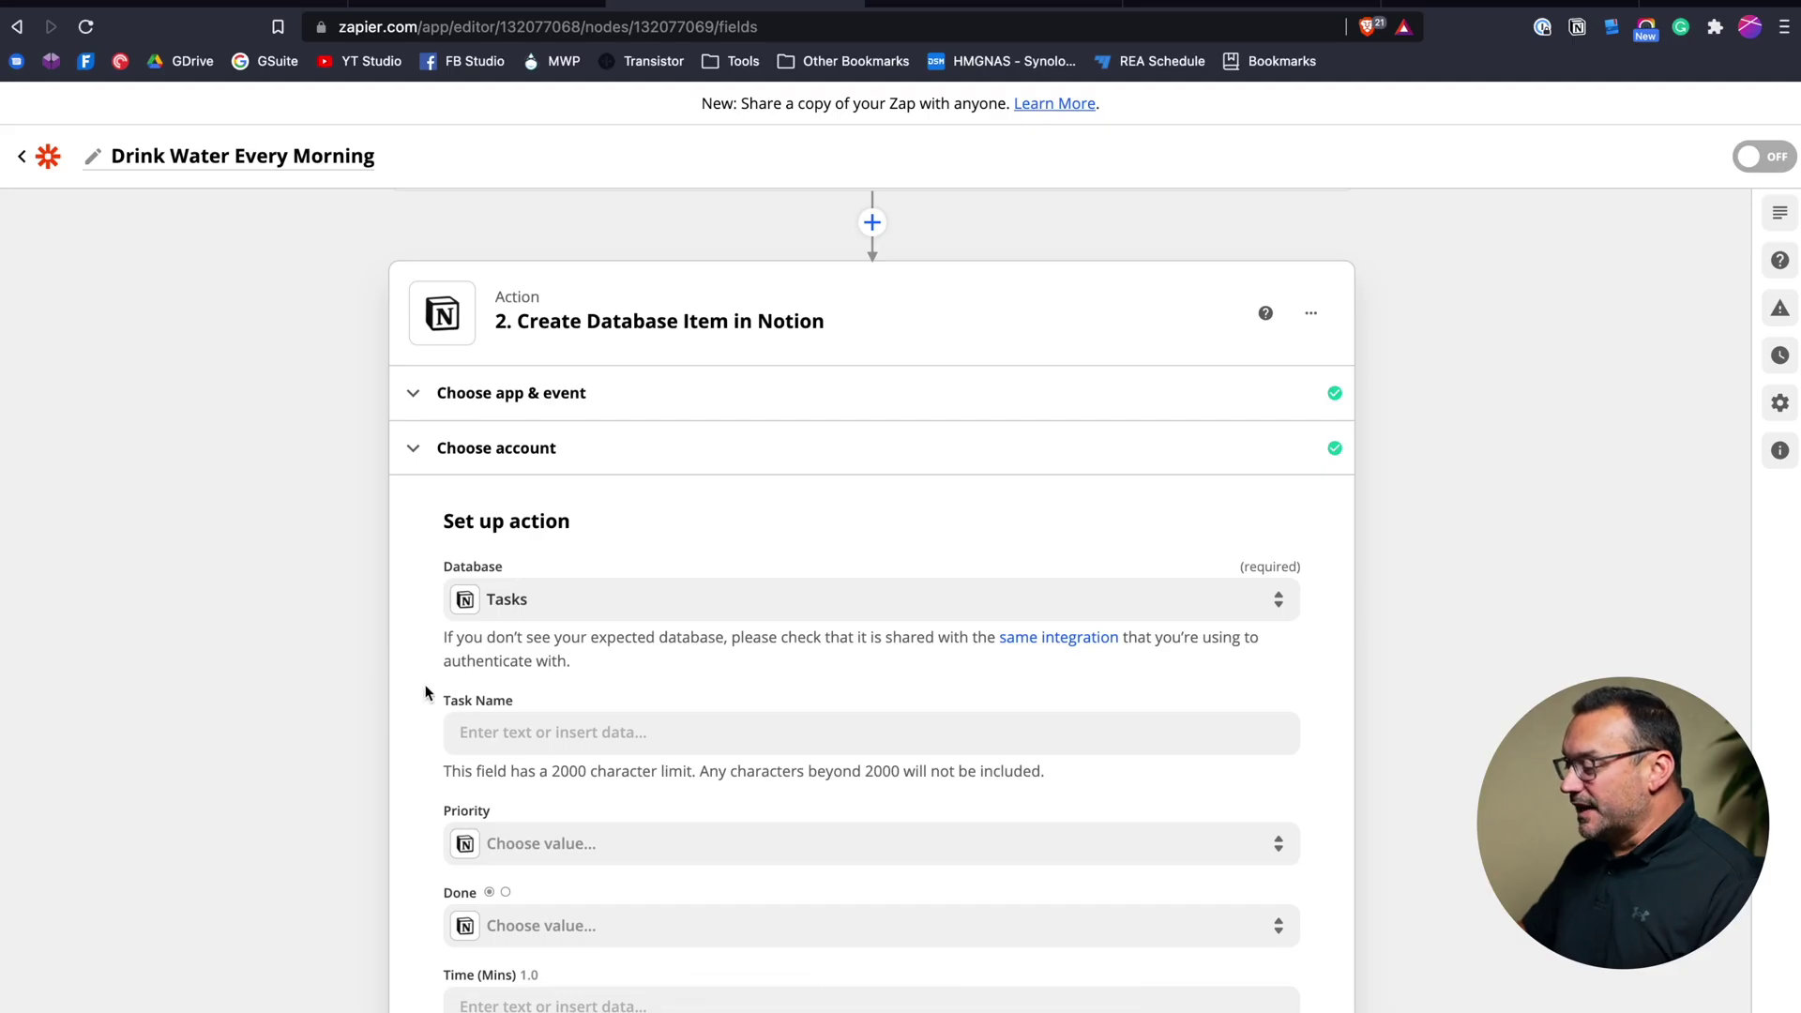
- Enter 'Drink Water 12oz' as the Task Name, then switch to Notion's Tasks database
{"action": "scroll", "coordinate": [430, 691], "scroll_direction": "down", "scroll_amount": 4}
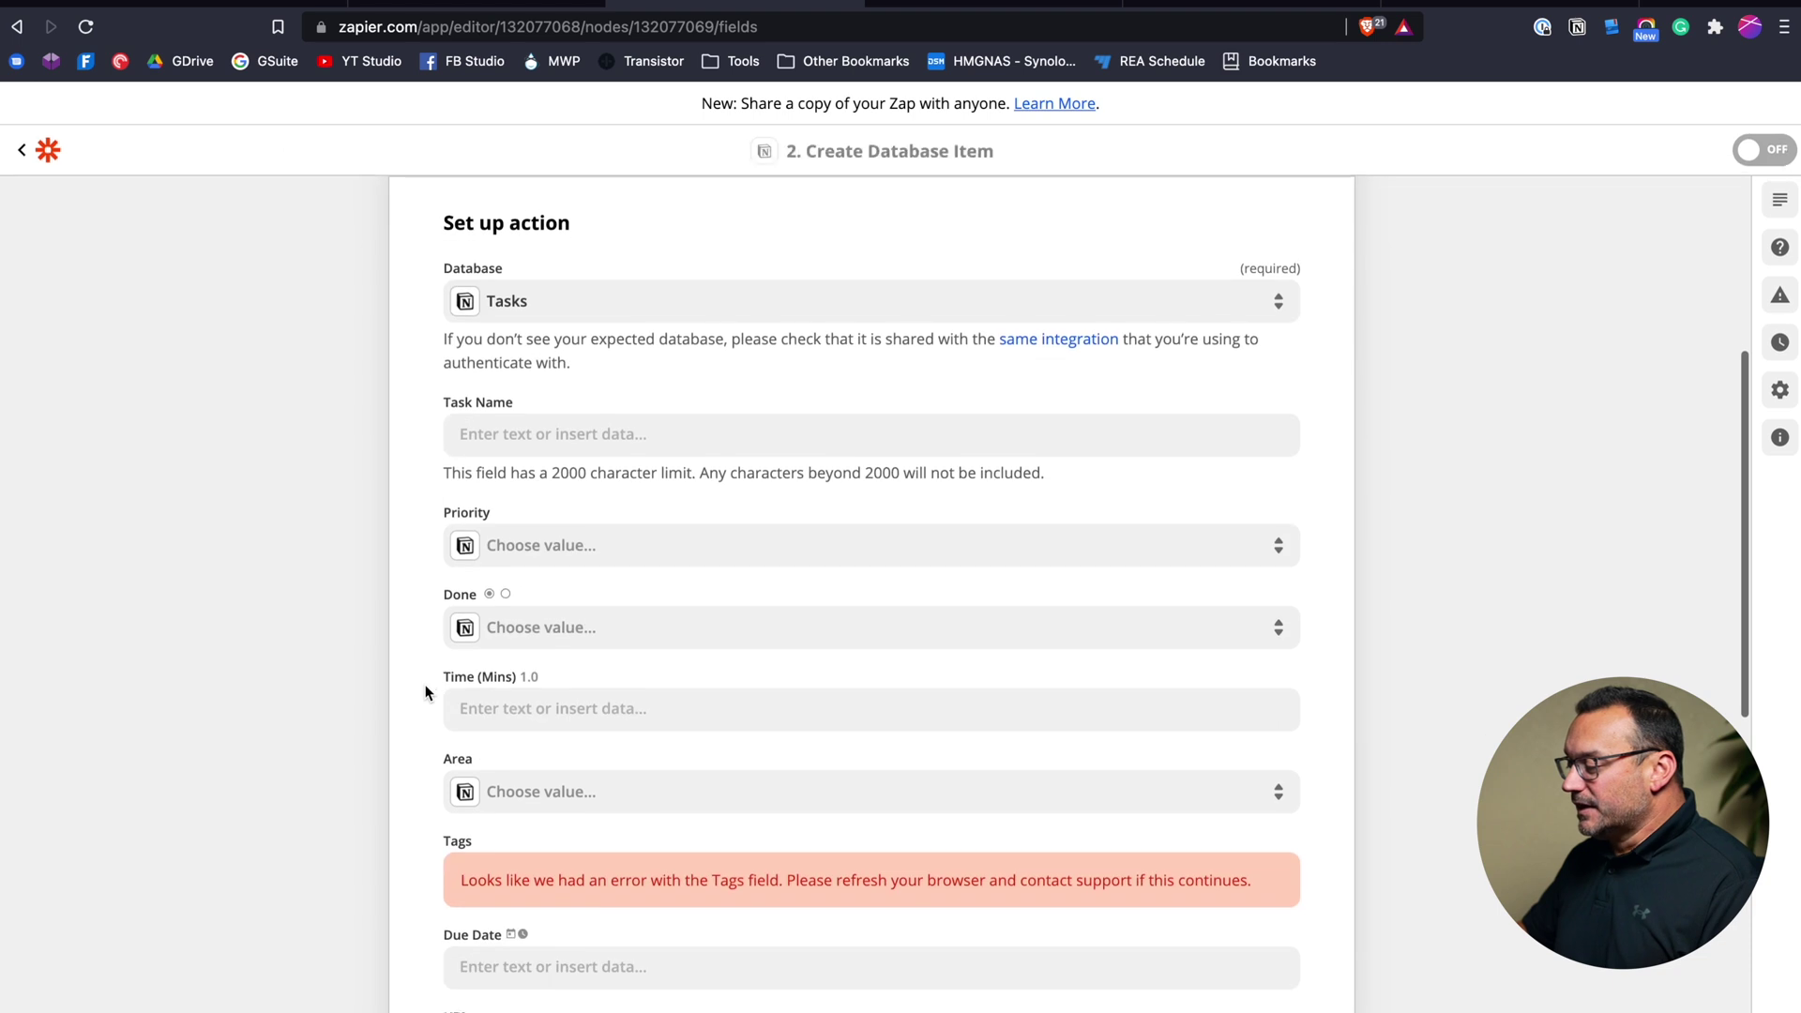
{"action": "left_click", "coordinate": [527, 428]}
{"action": "type", "text": "Drink Water"}
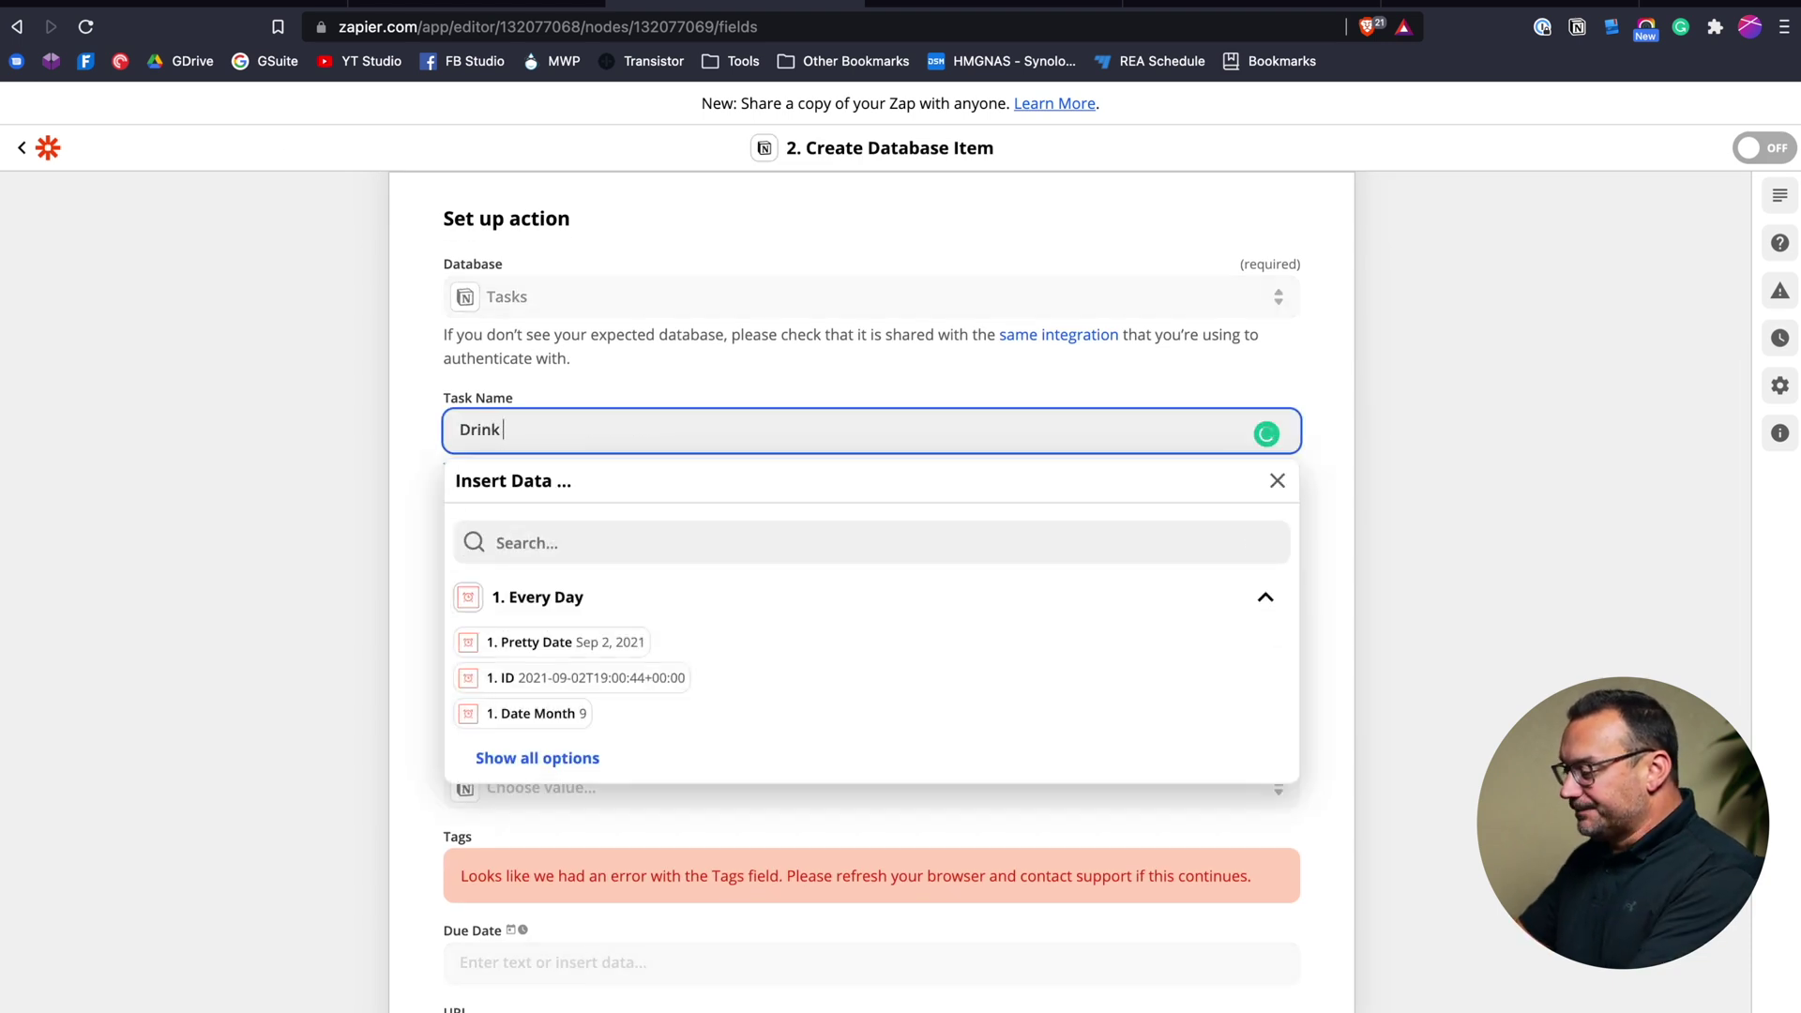
{"action": "left_click", "coordinate": [402, 464]}
{"action": "left_click", "coordinate": [593, 430]}
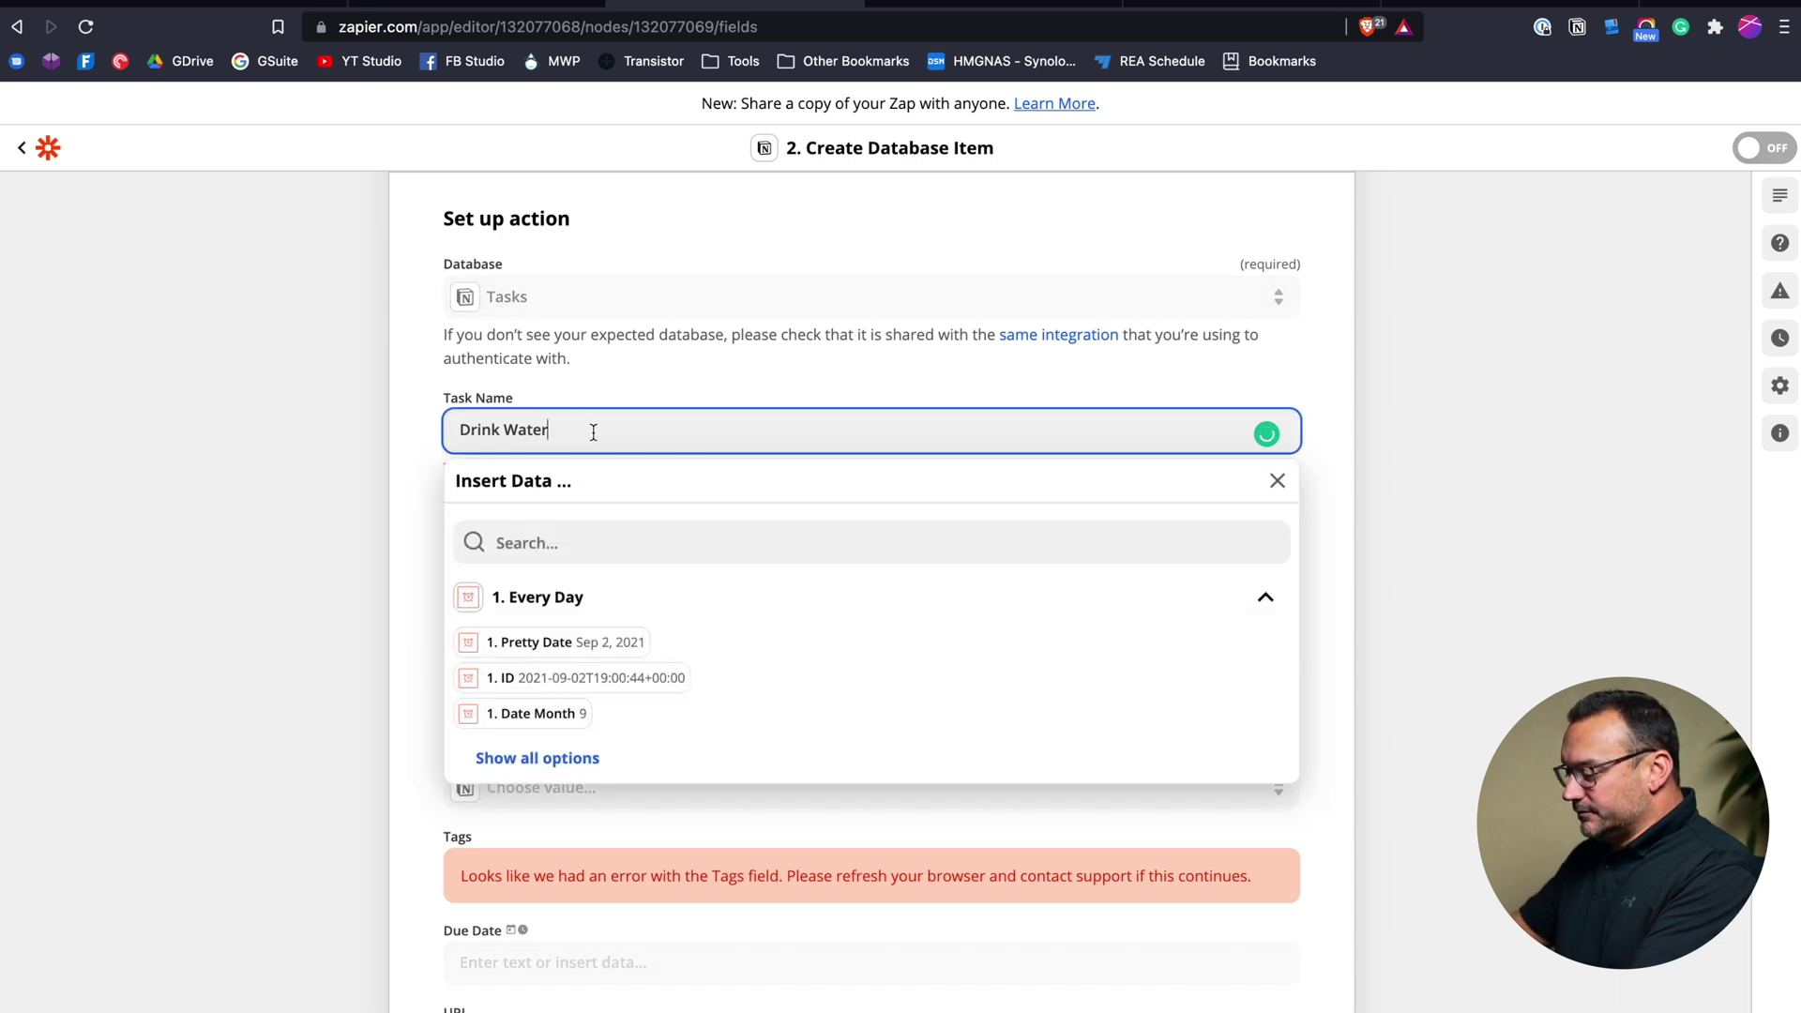
{"action": "left_click", "coordinate": [413, 440]}
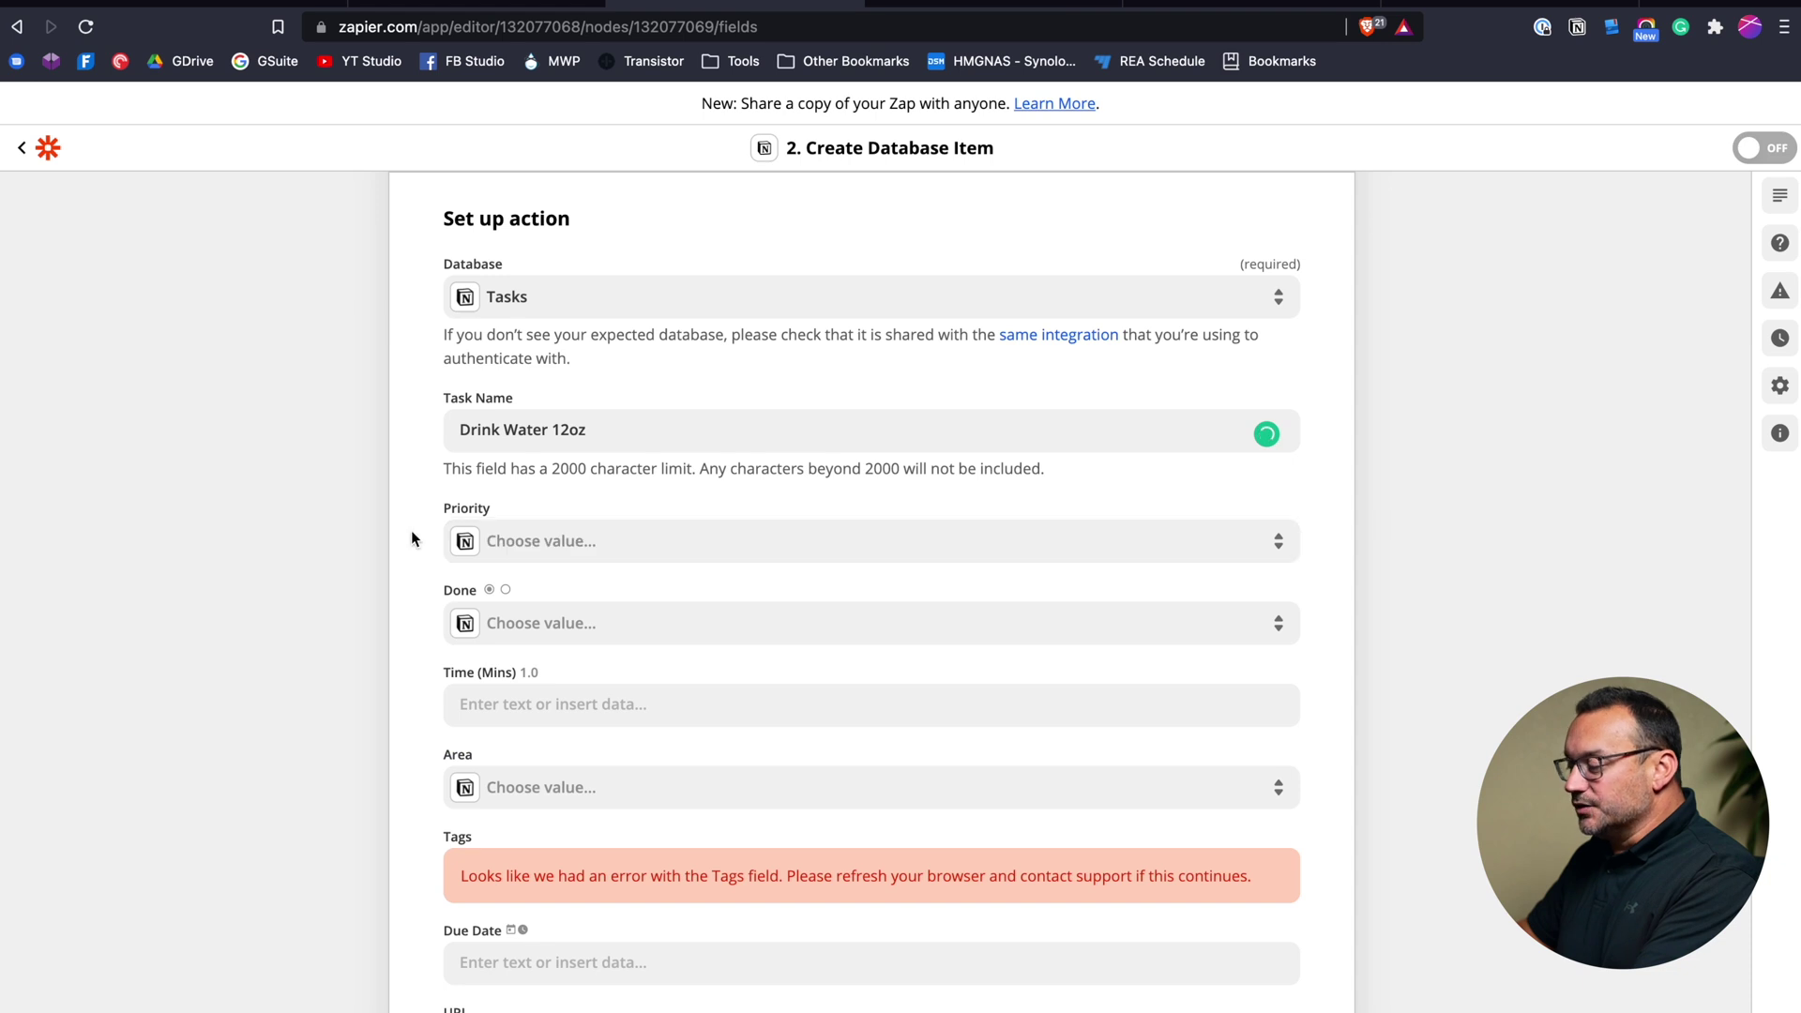
{"action": "scroll", "coordinate": [412, 539], "scroll_direction": "down", "scroll_amount": 1}
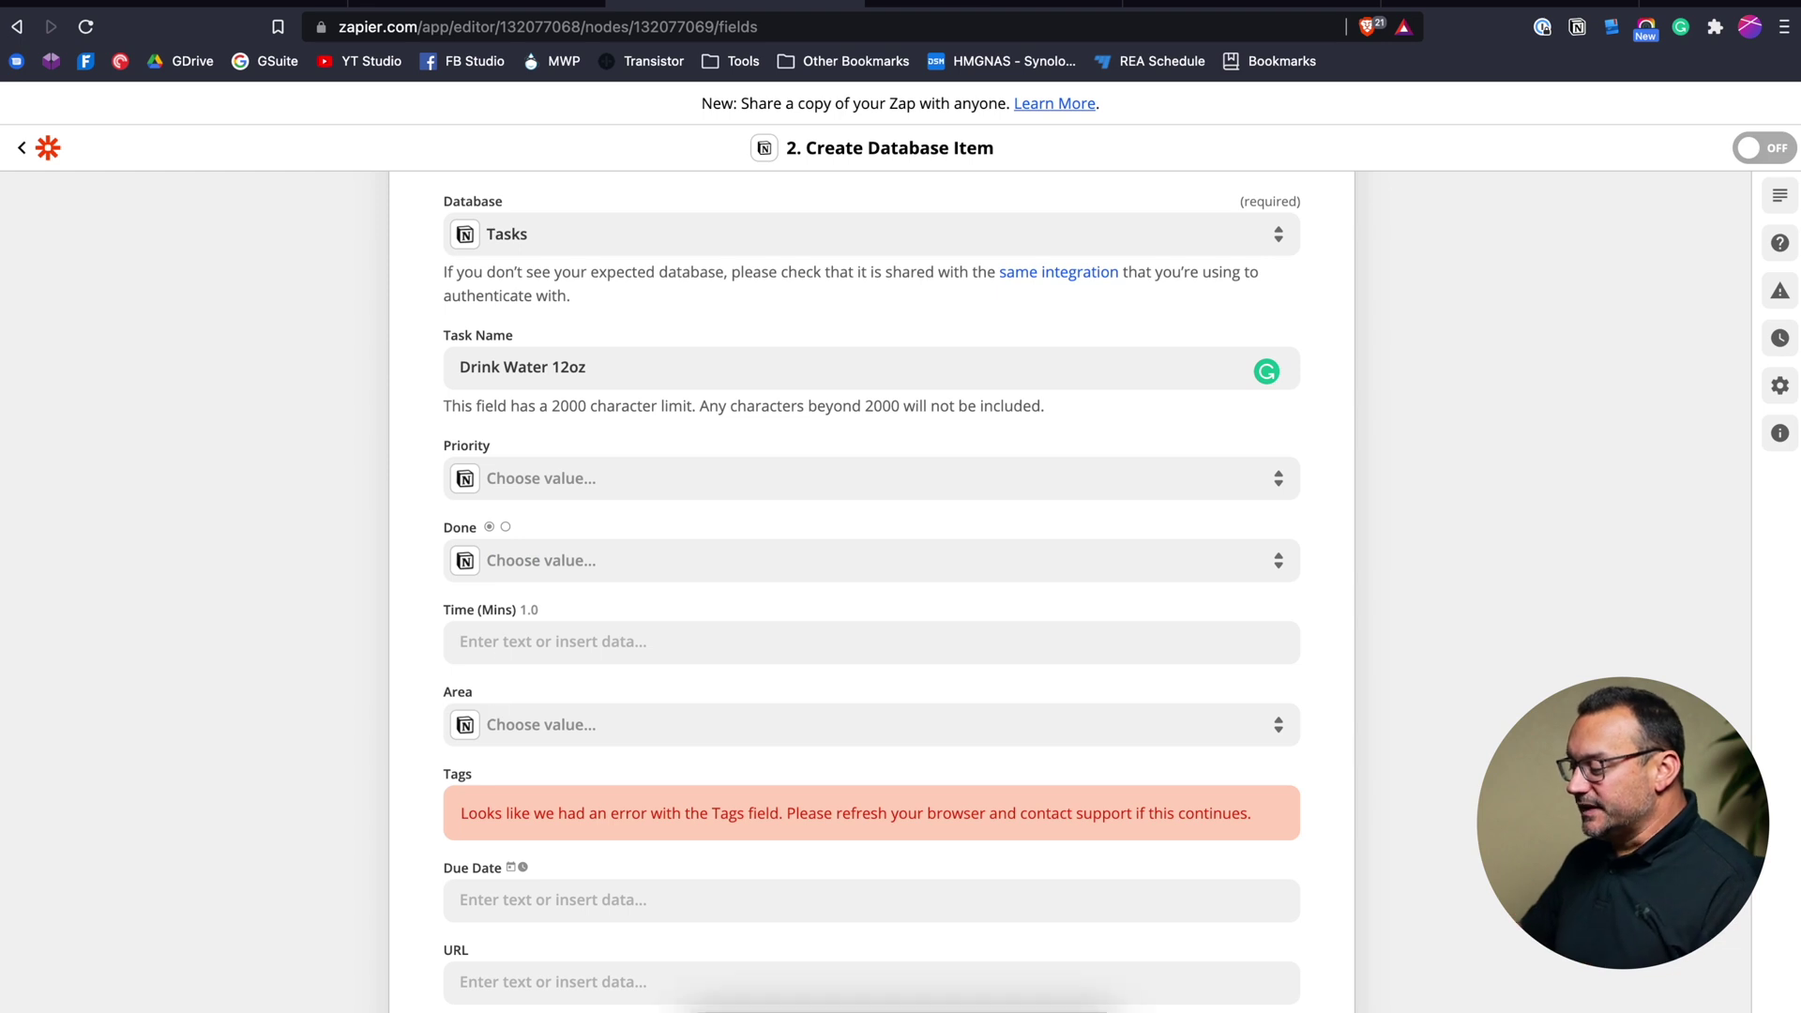
{"action": "left_click", "coordinate": [844, 1006]}
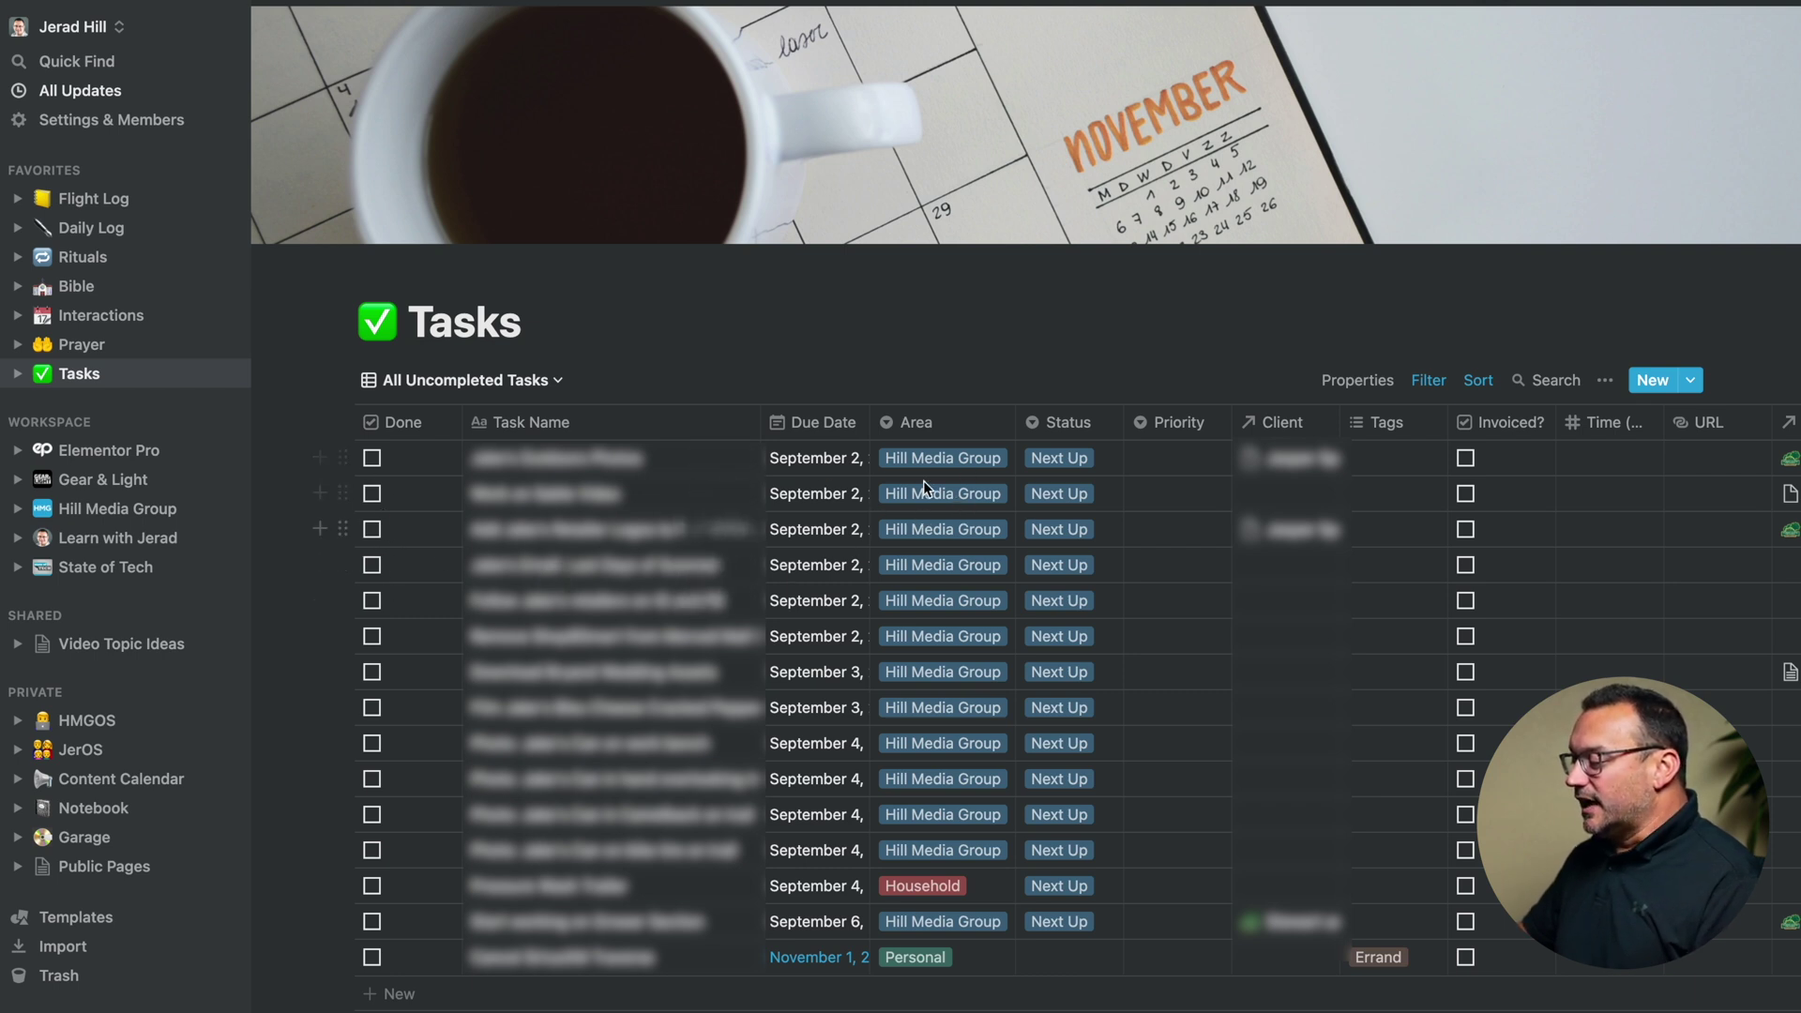
{"action": "scroll", "coordinate": [919, 561], "scroll_direction": "right", "scroll_amount": 2}
{"action": "scroll", "coordinate": [919, 561], "scroll_direction": "right", "scroll_amount": 5}
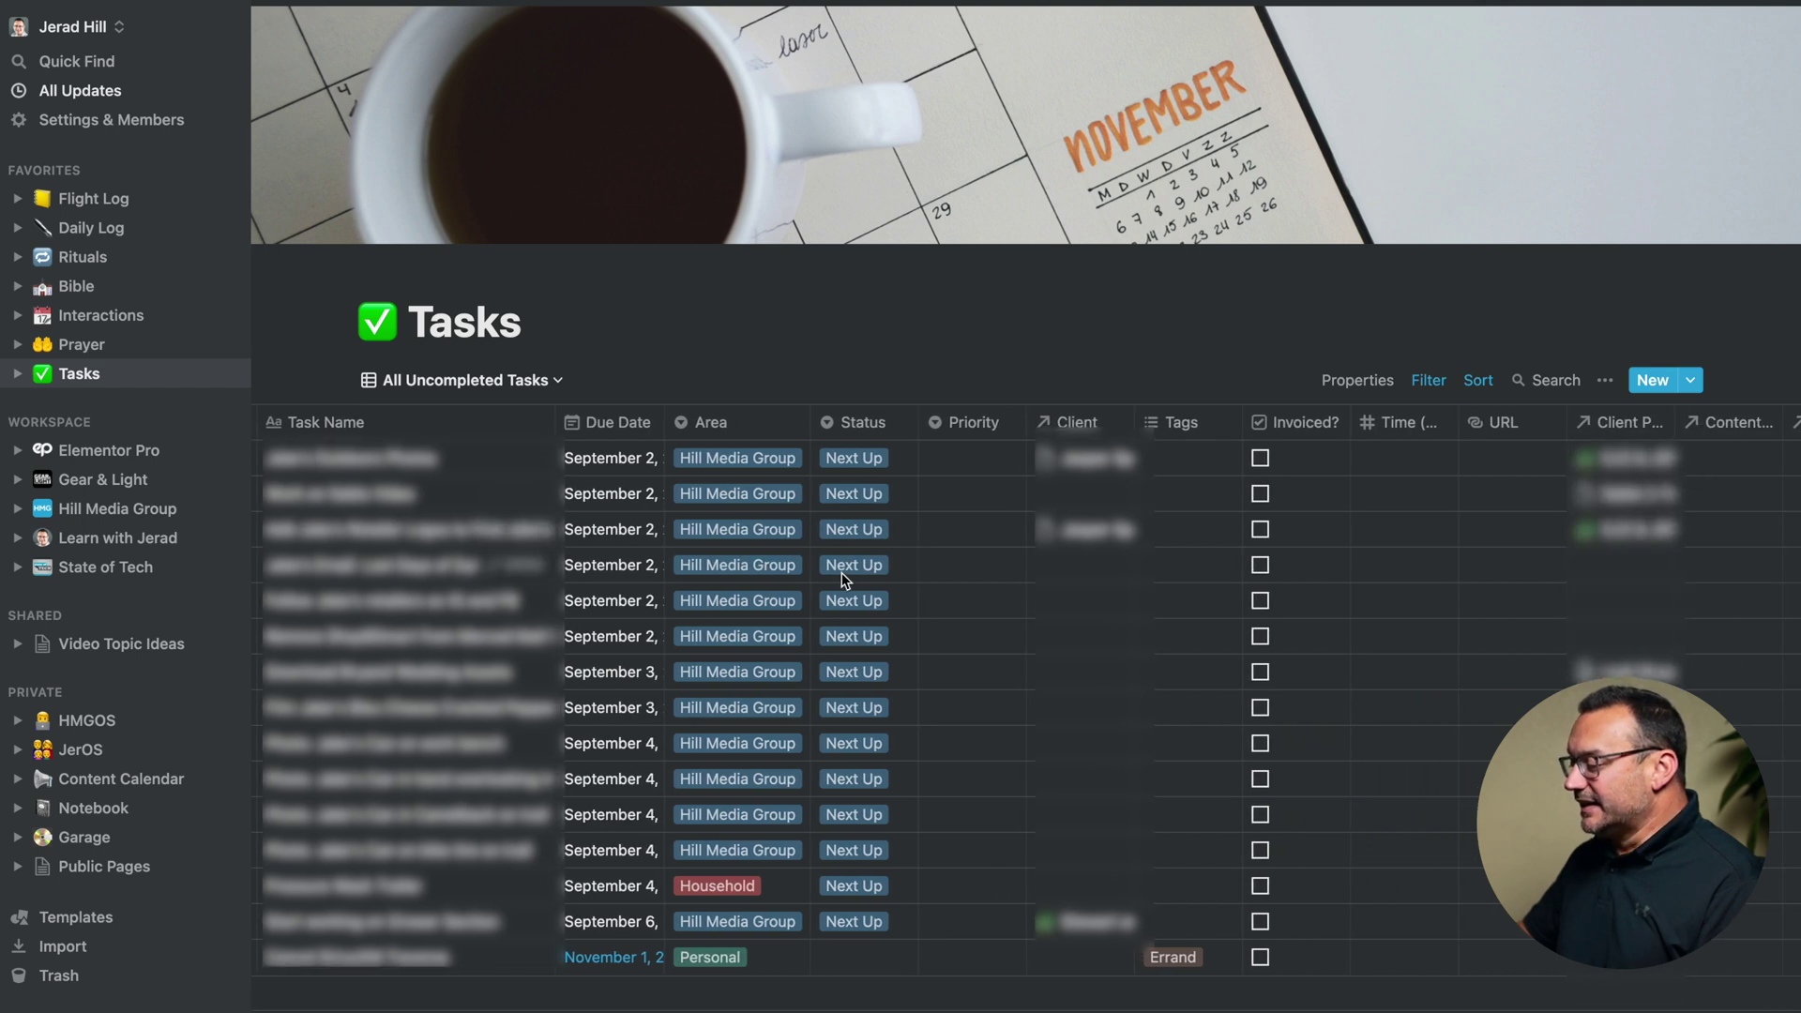
{"action": "scroll", "coordinate": [972, 509], "scroll_direction": "right", "scroll_amount": 6}
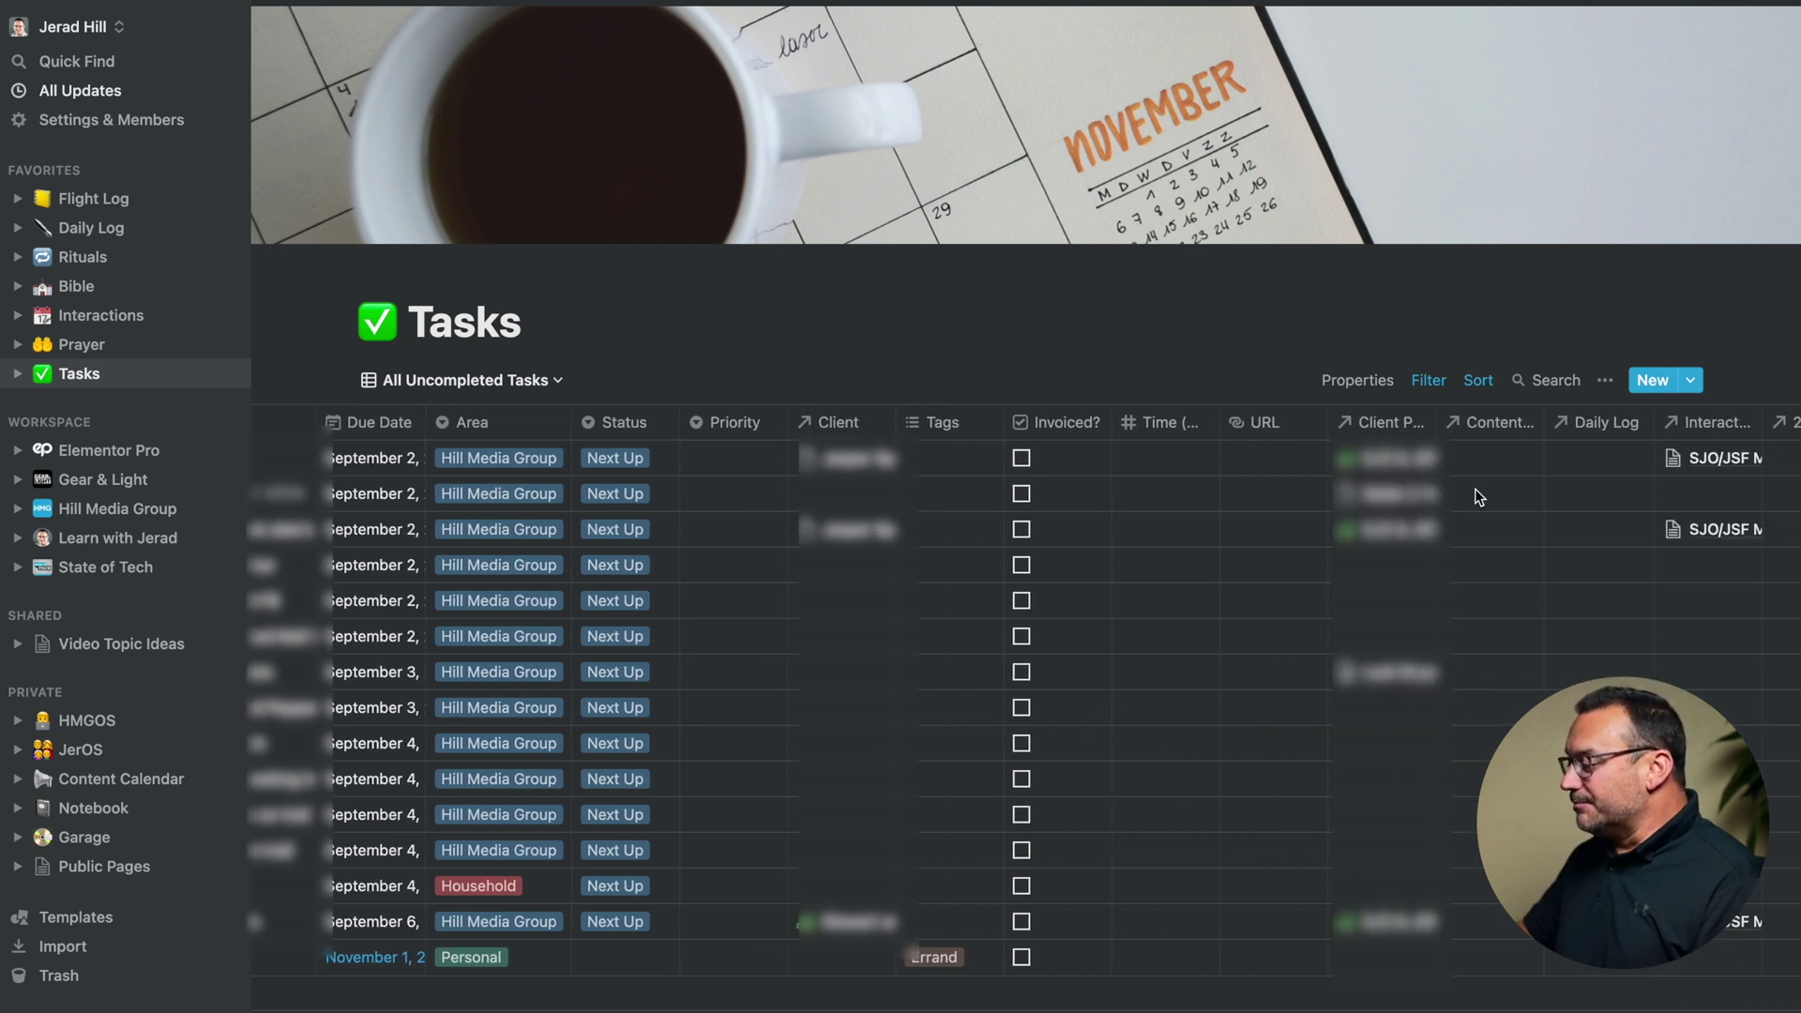
{"action": "scroll", "coordinate": [1479, 497], "scroll_direction": "right", "scroll_amount": 15}
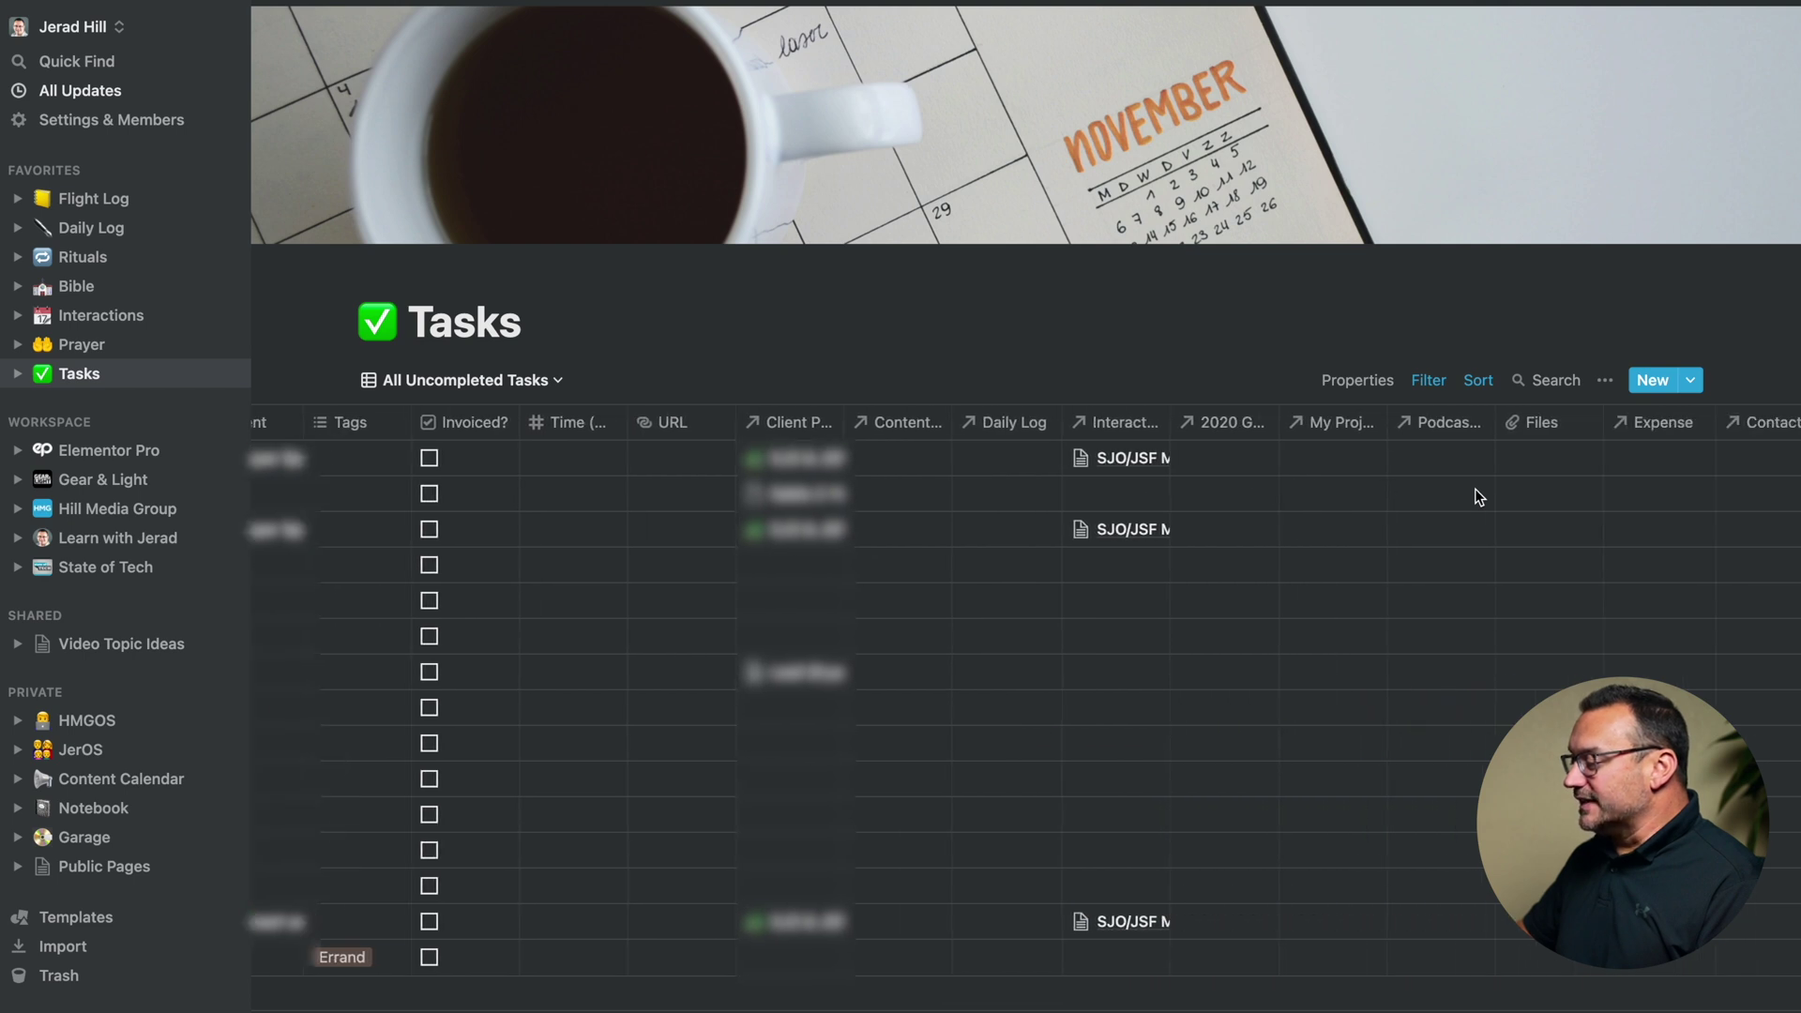
{"action": "scroll", "coordinate": [1478, 497], "scroll_direction": "left", "scroll_amount": 20}
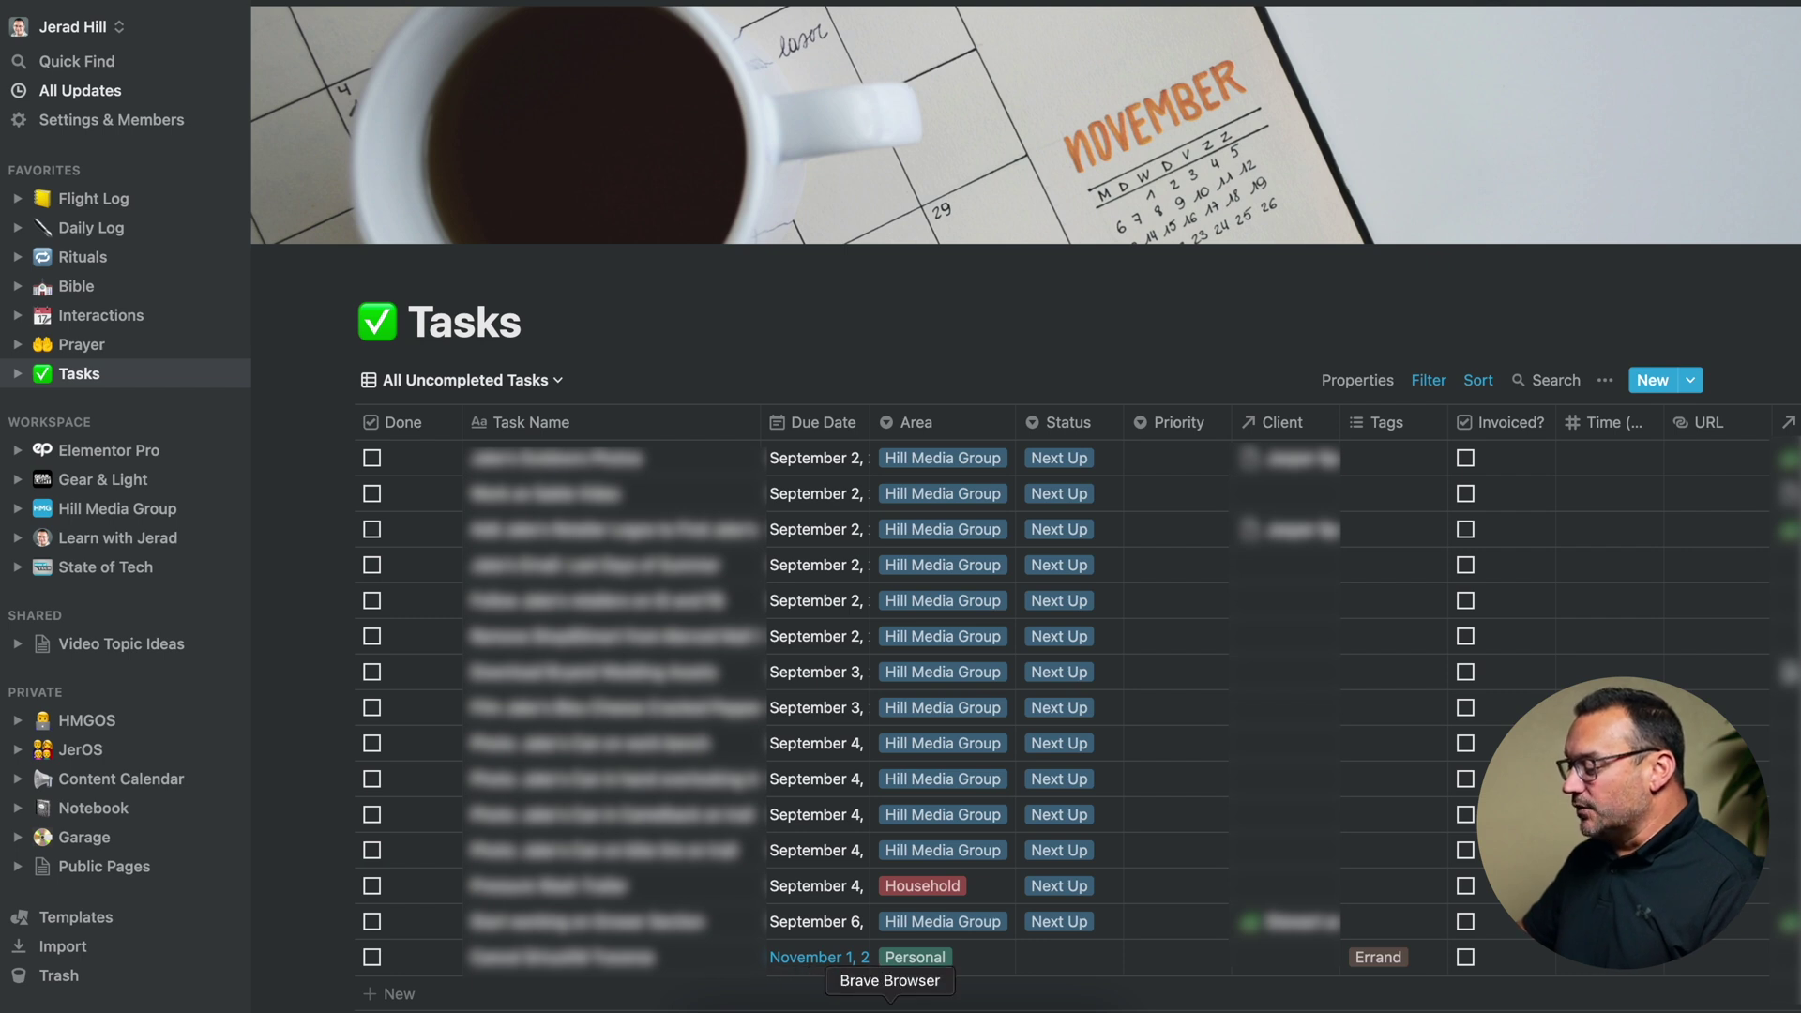
{"action": "left_click", "coordinate": [744, 1008]}
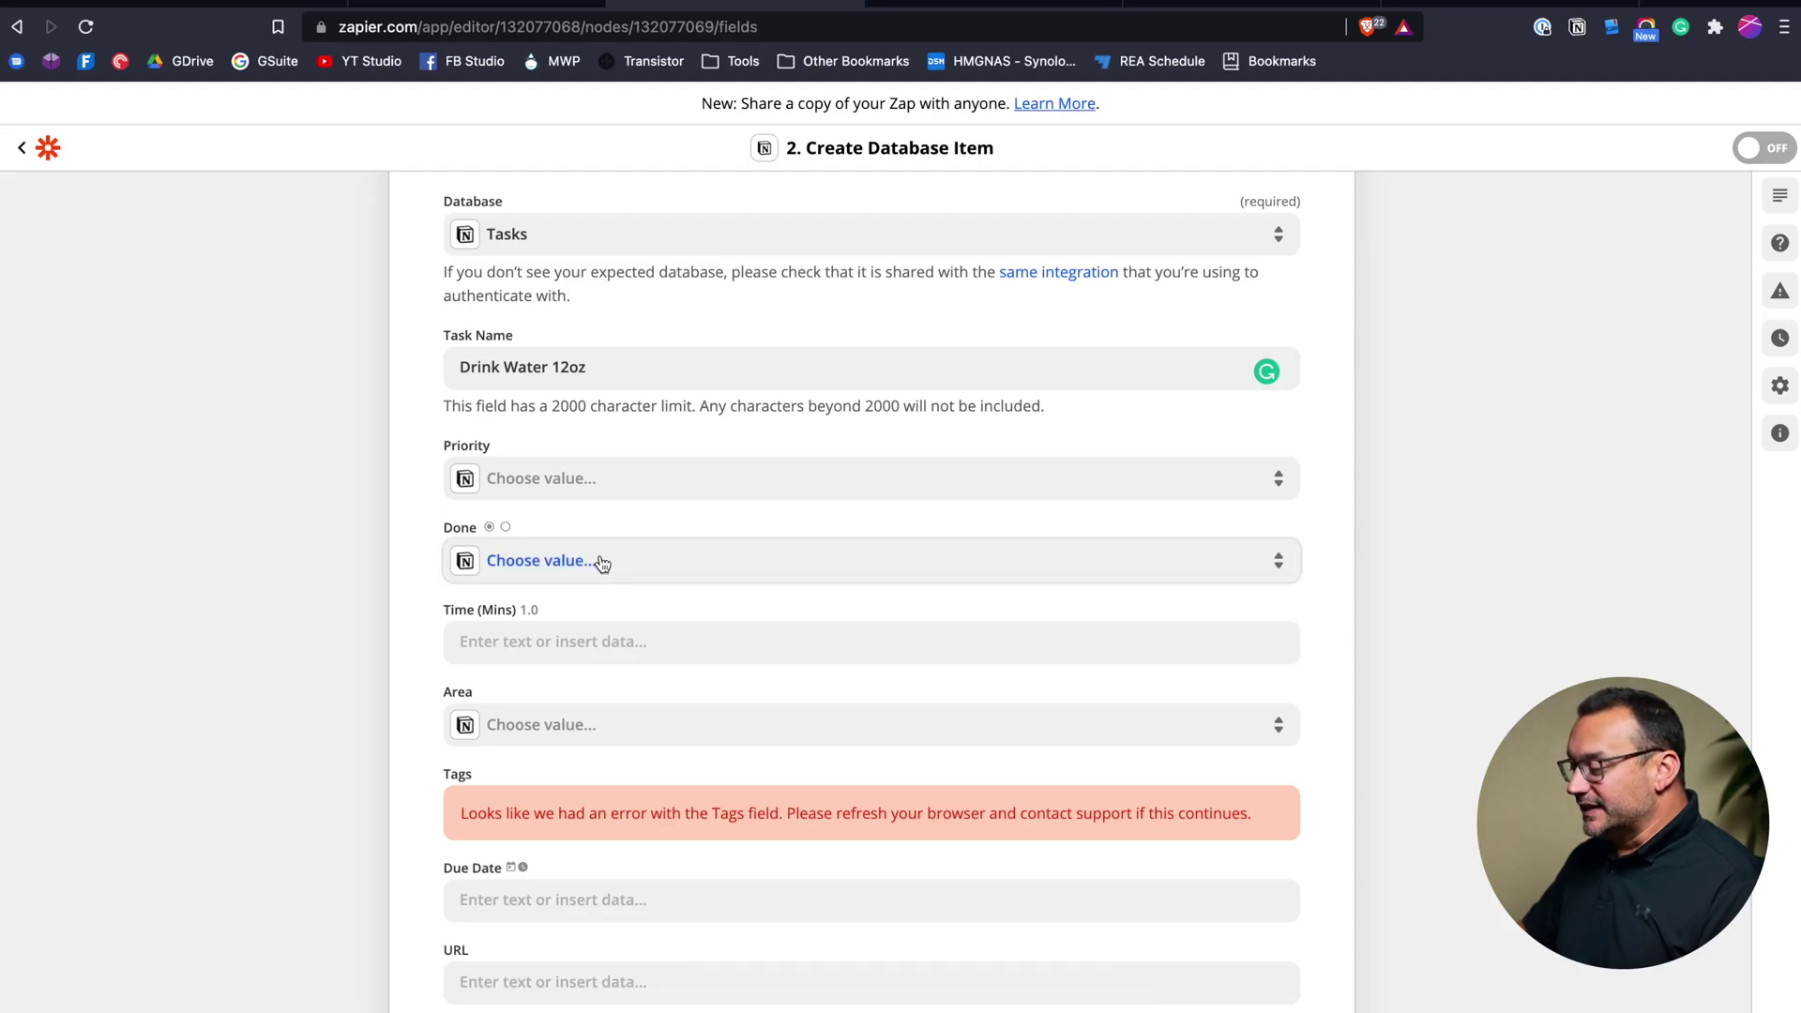
- Set the task's Done field to False and its Priority to High
{"action": "left_click", "coordinate": [572, 561]}
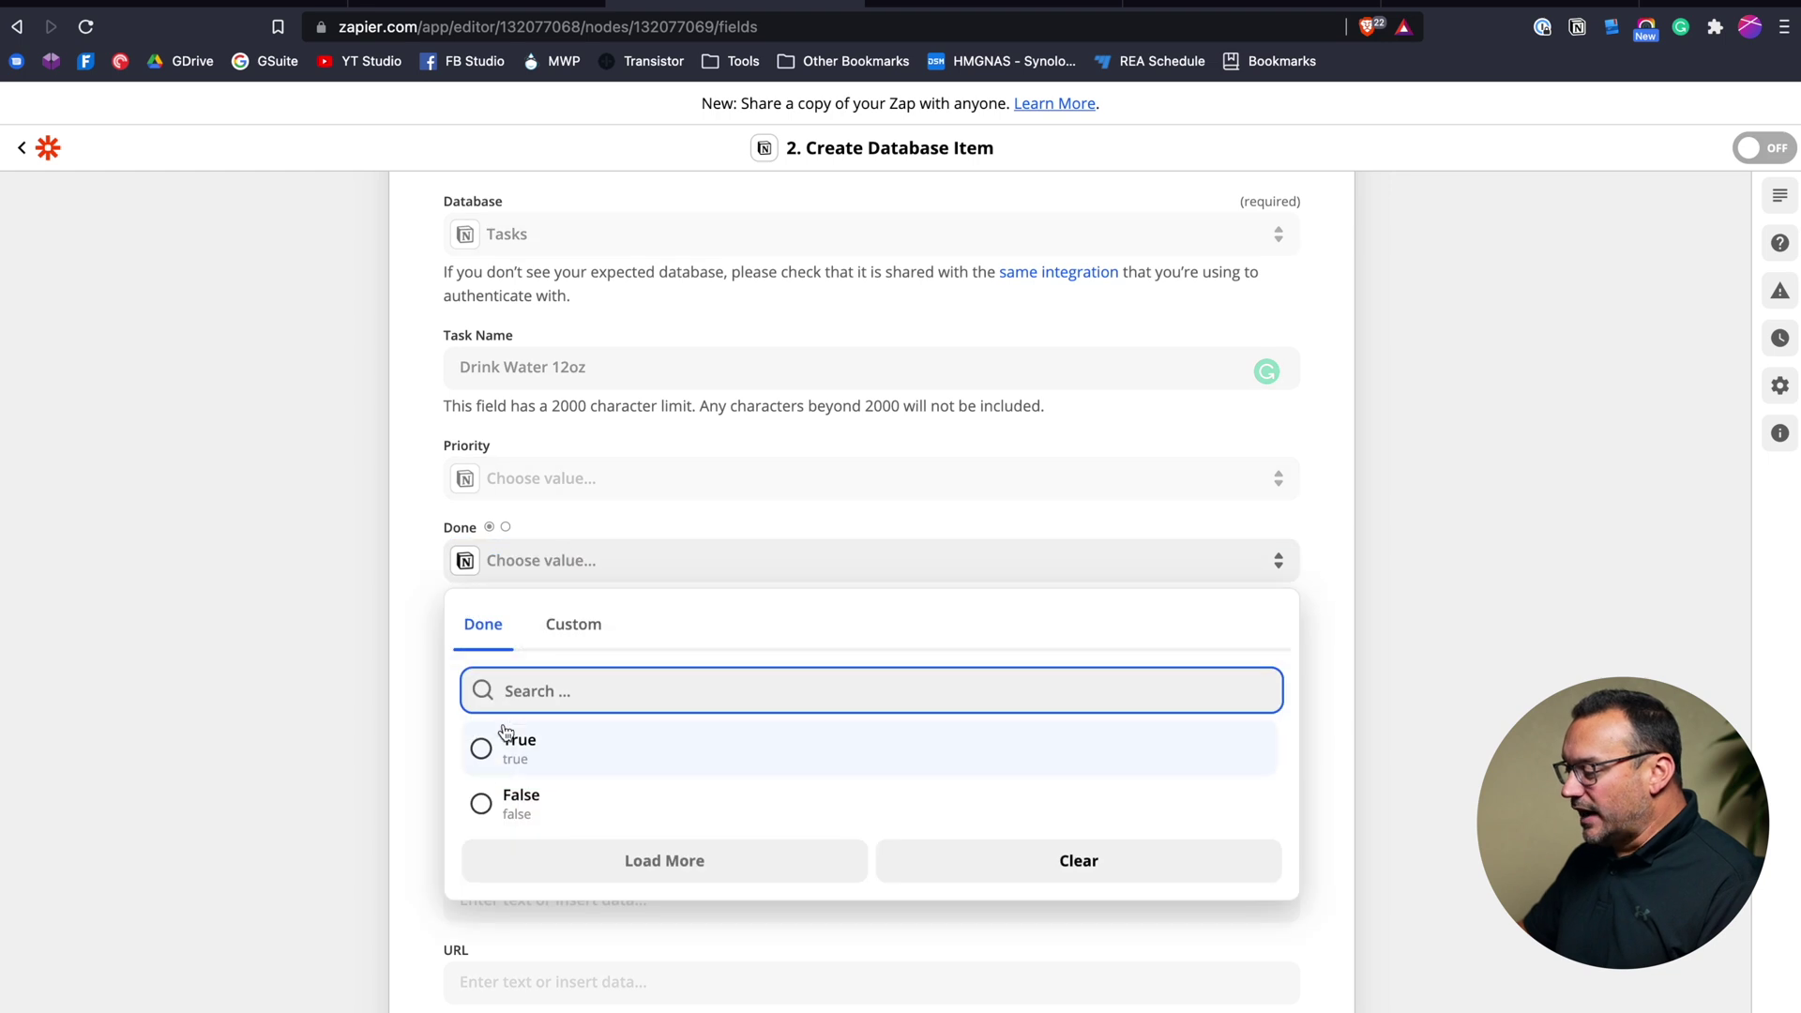
{"action": "left_click", "coordinate": [481, 809]}
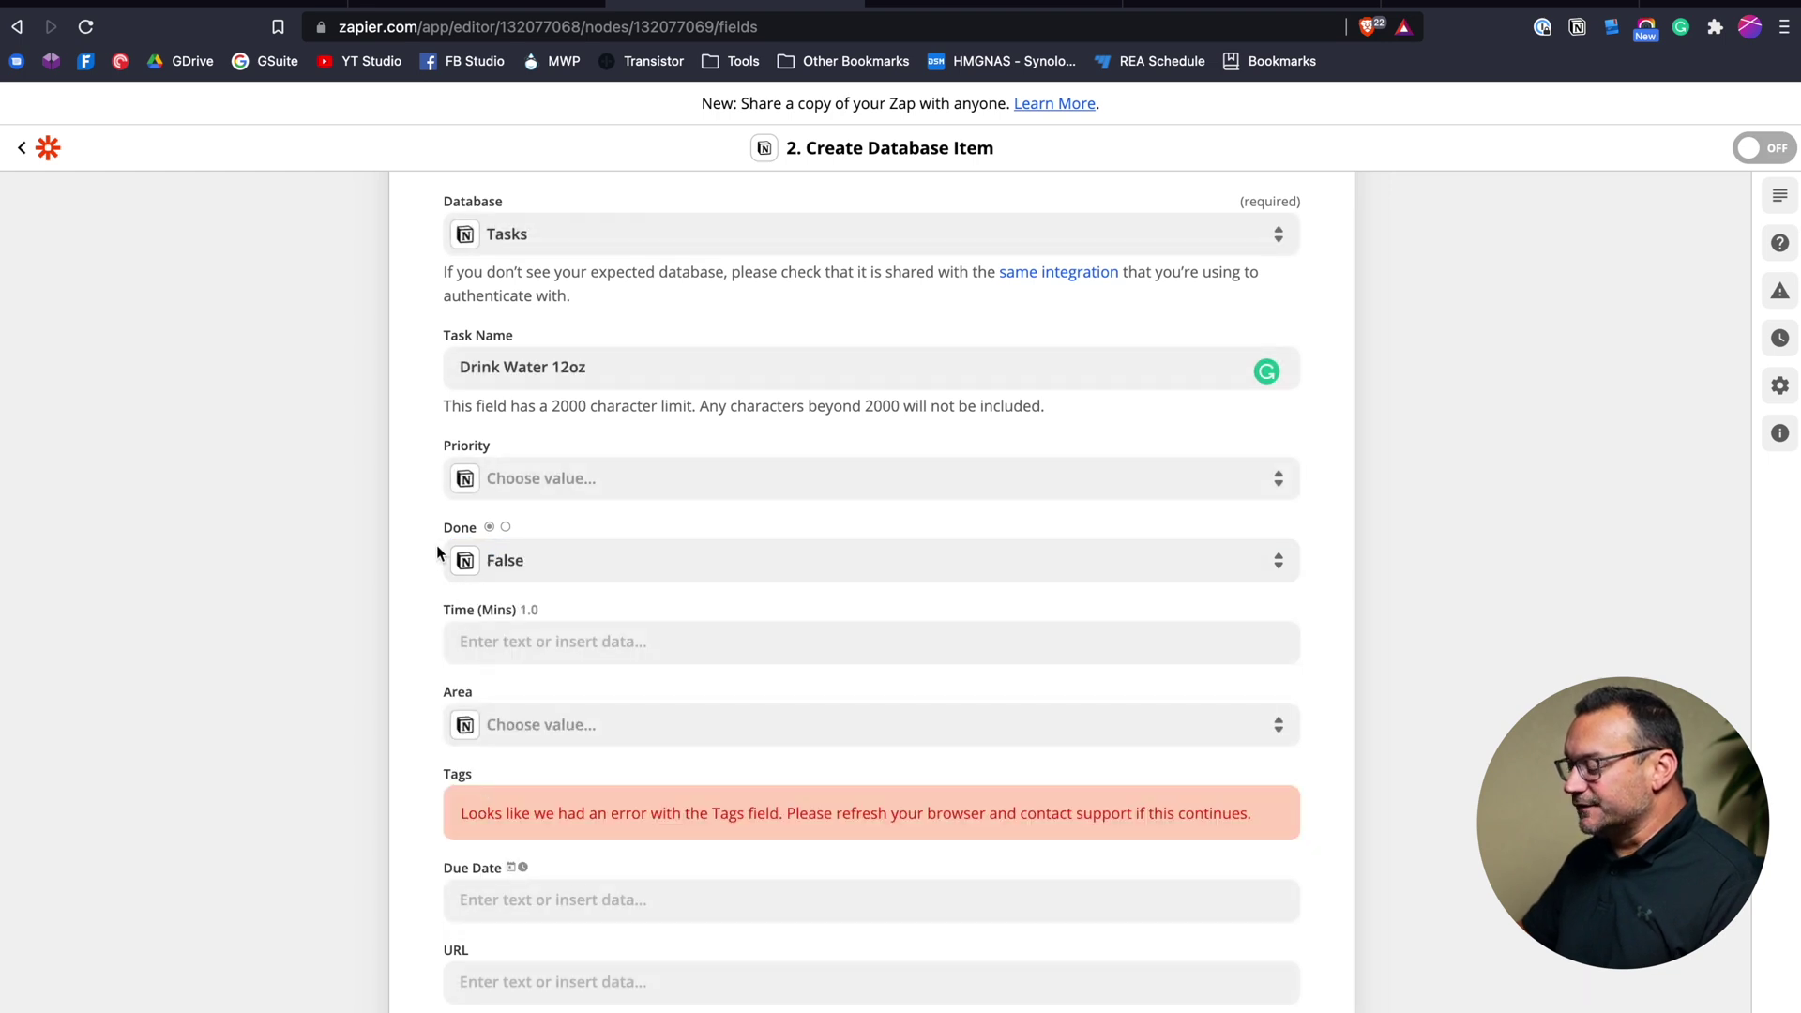
{"action": "scroll", "coordinate": [437, 550], "scroll_direction": "down", "scroll_amount": 1}
{"action": "left_click", "coordinate": [523, 394]}
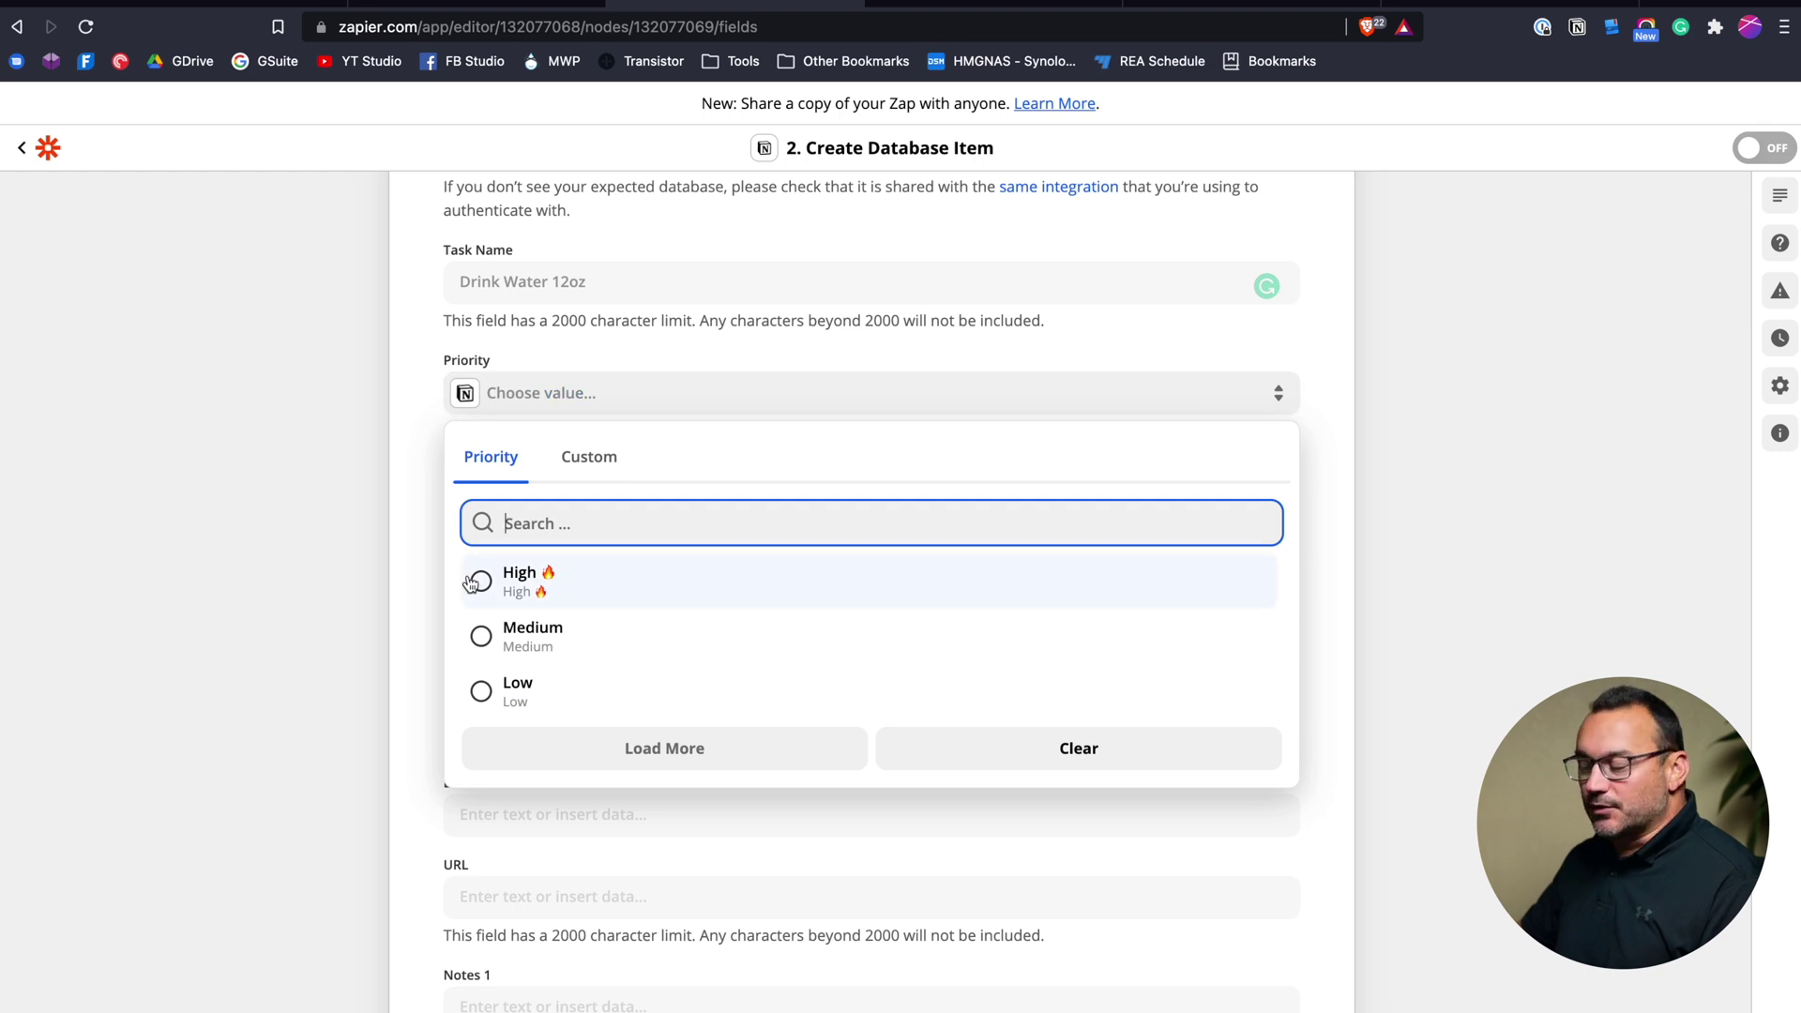
{"action": "left_click", "coordinate": [484, 580]}
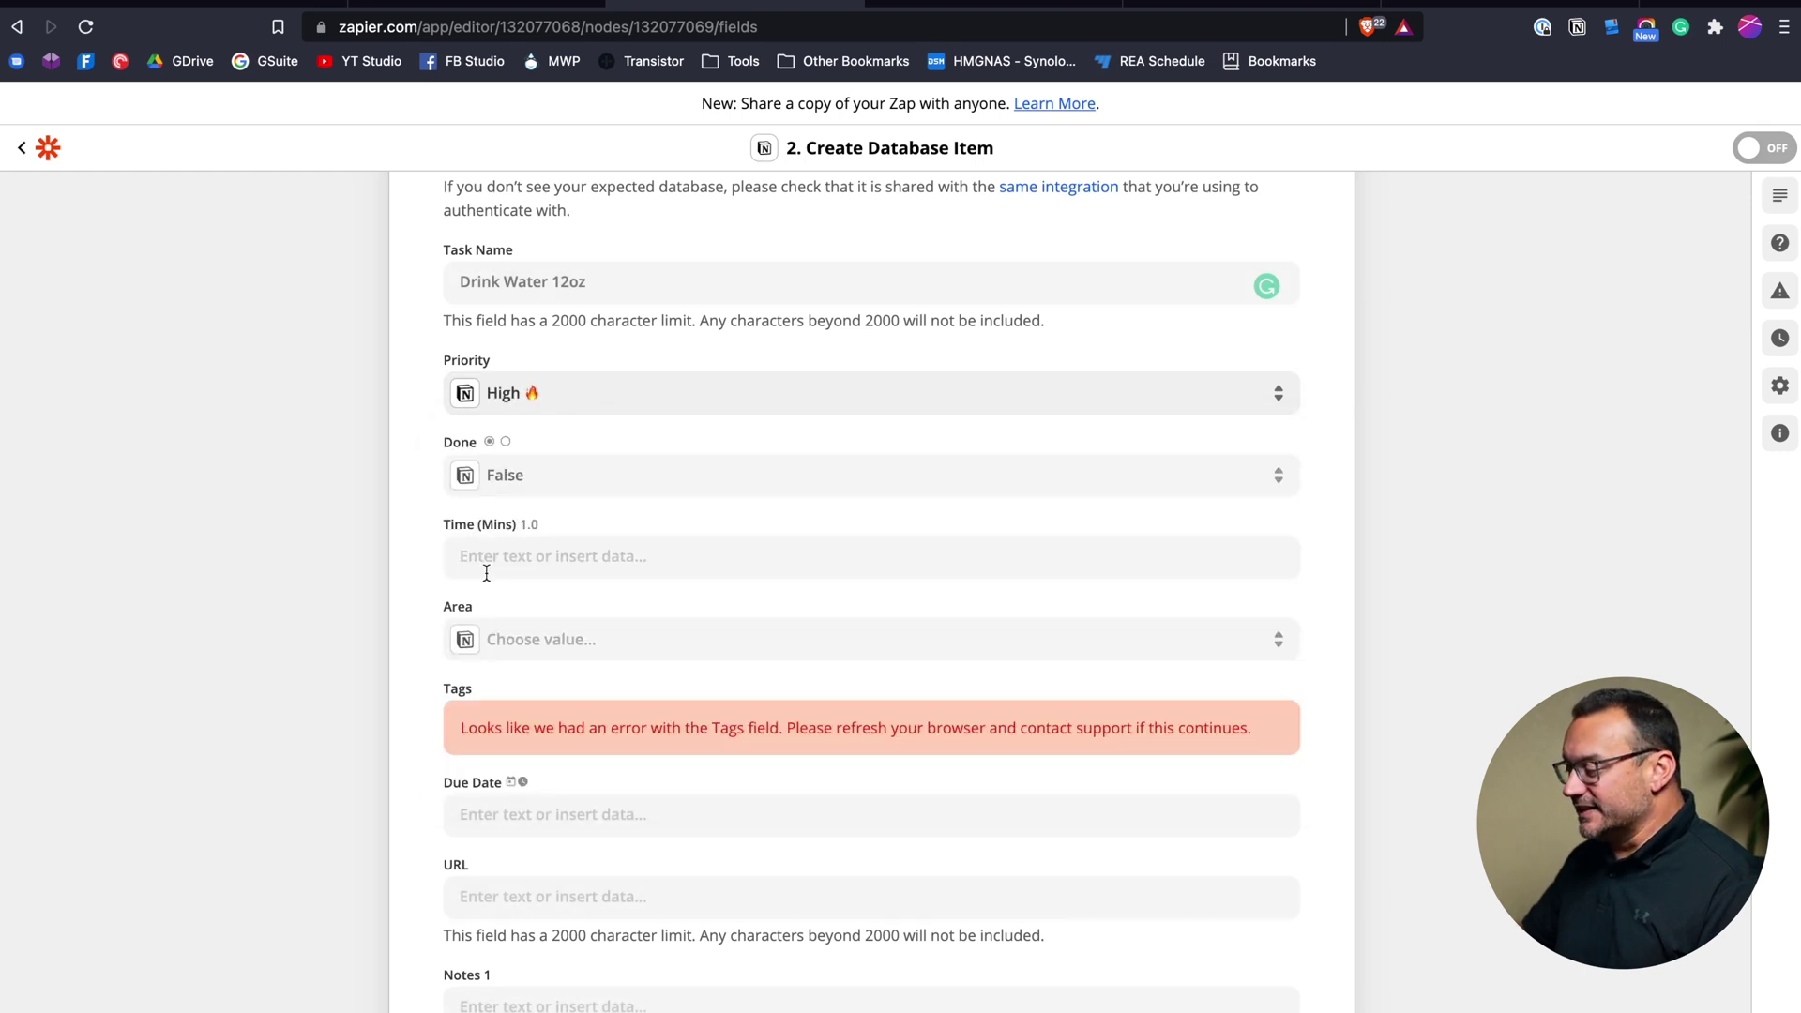
{"action": "scroll", "coordinate": [429, 510], "scroll_direction": "down", "scroll_amount": 1}
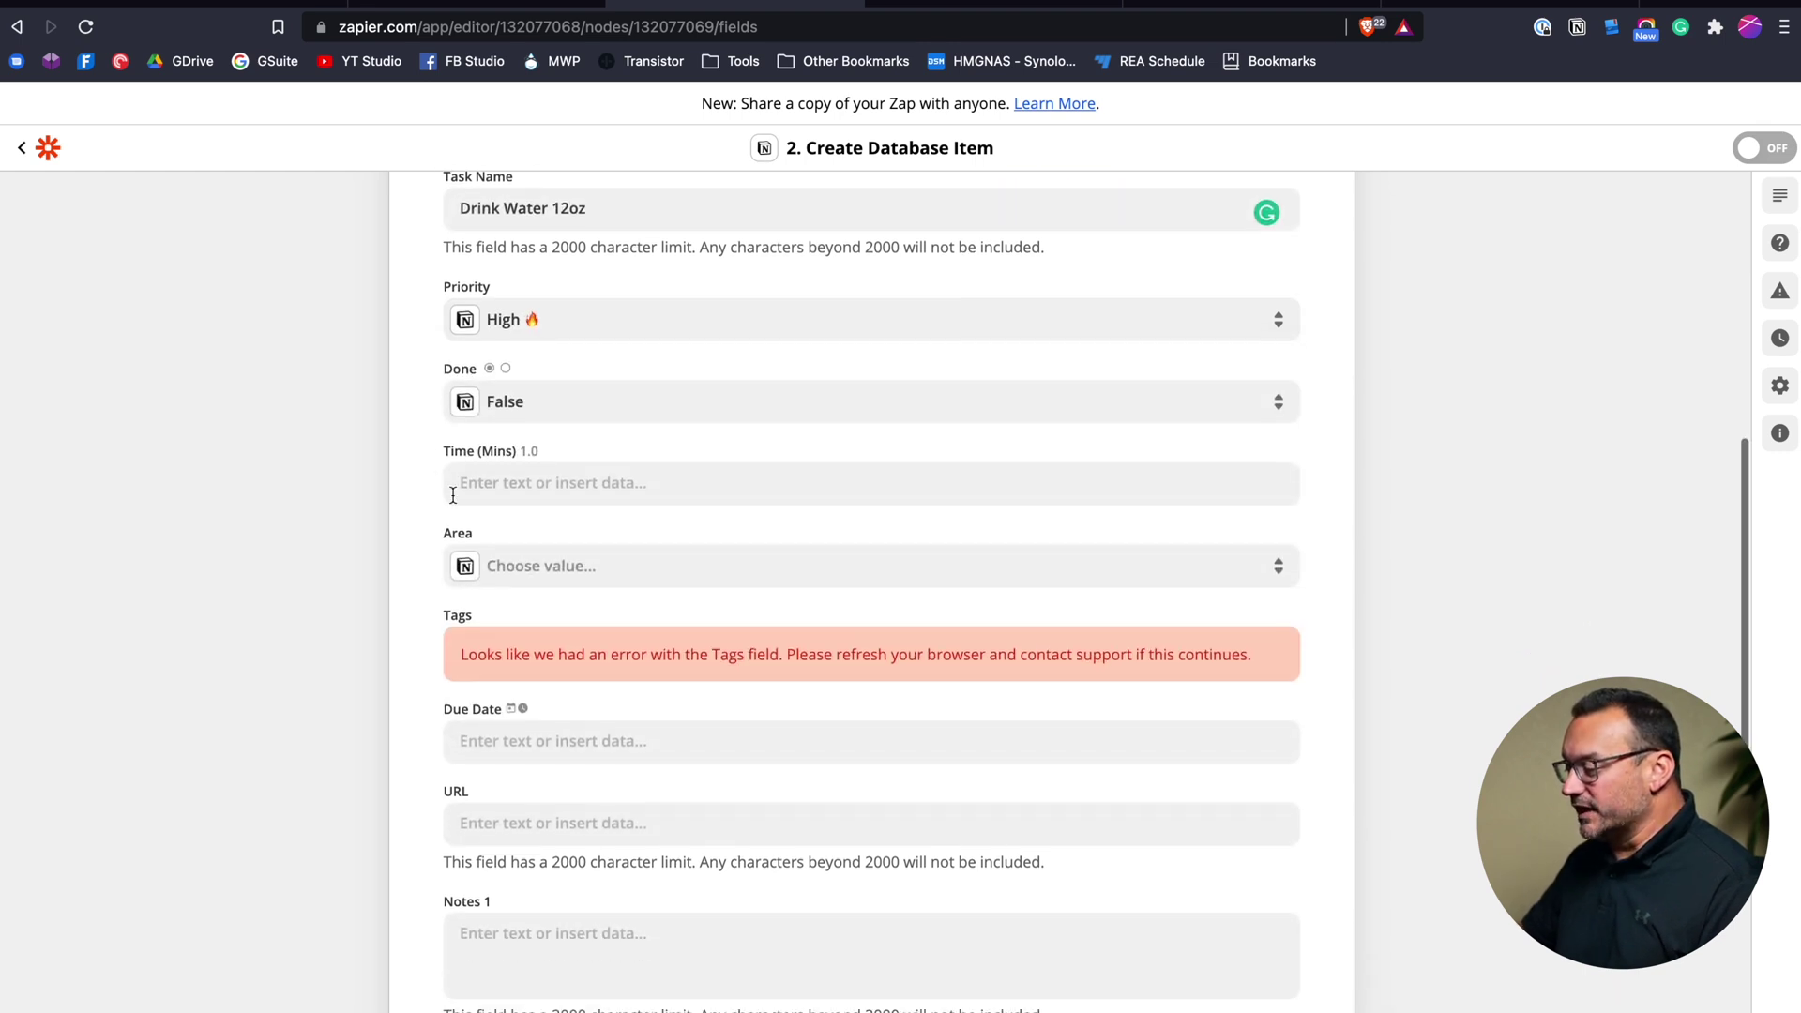
- Leave Time (Mins) empty and set the task's Area to Personal
{"action": "left_click", "coordinate": [520, 482]}
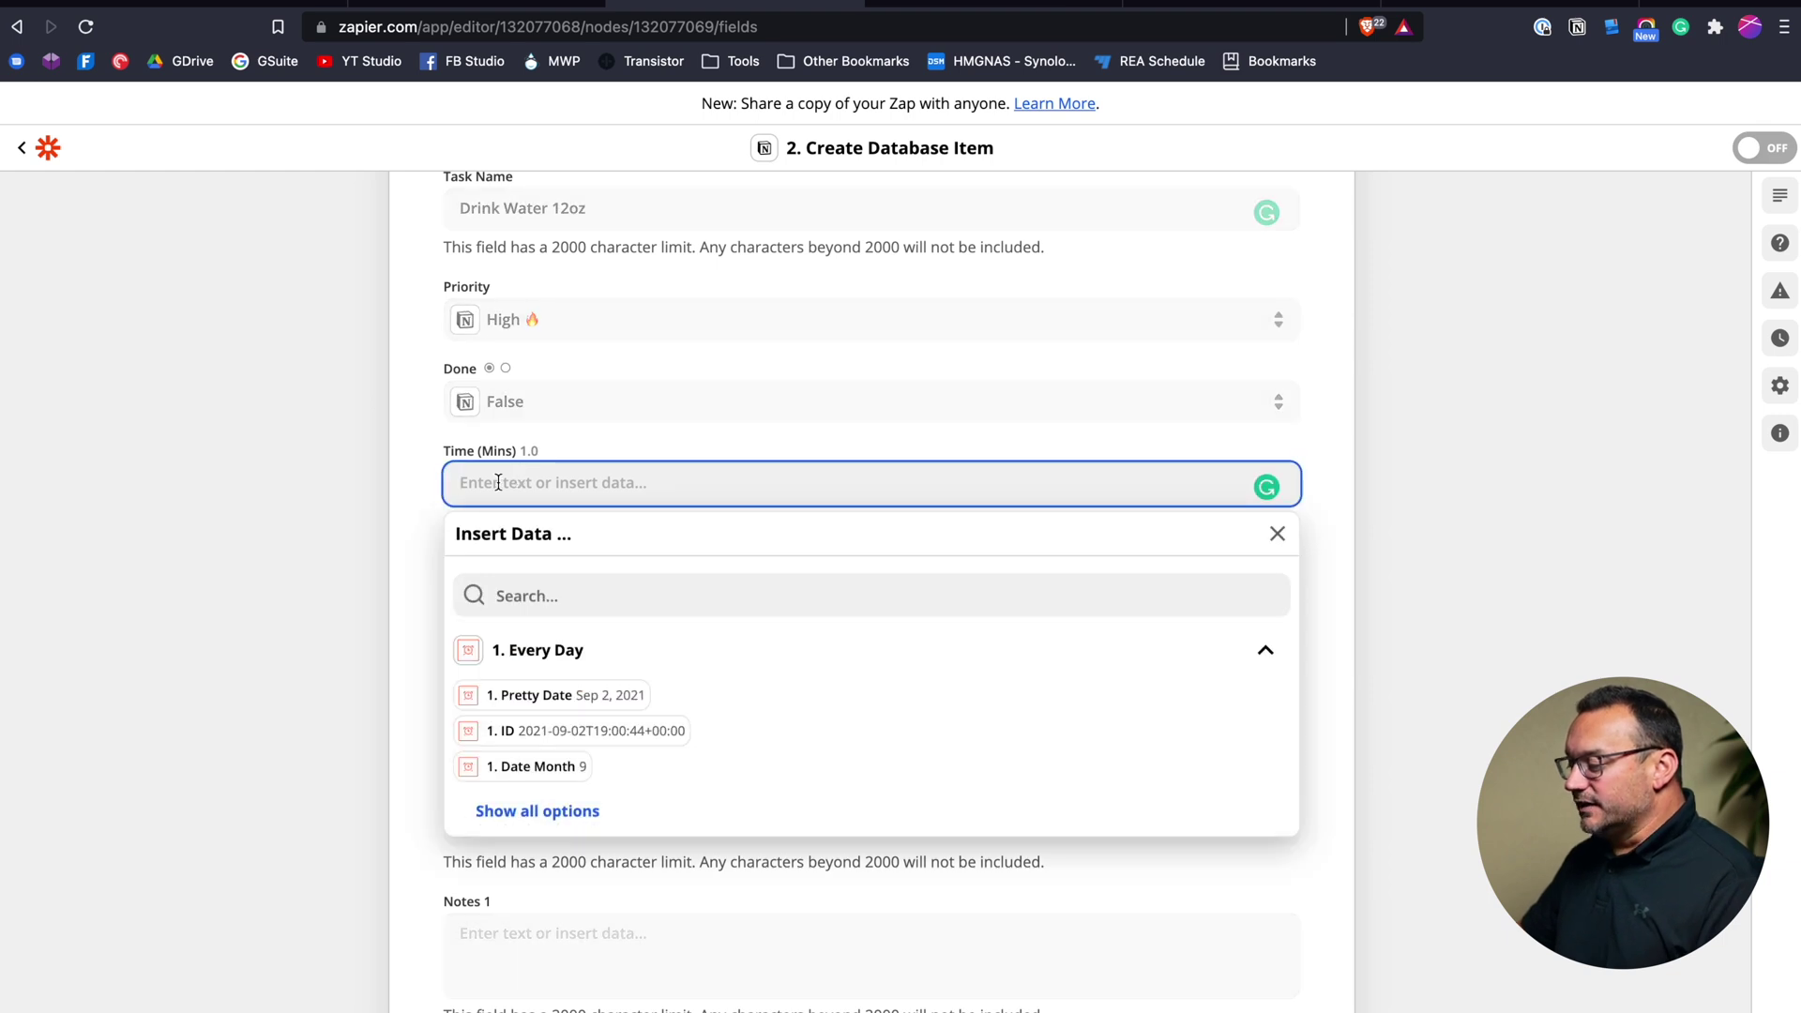
{"action": "left_click", "coordinate": [418, 491]}
{"action": "scroll", "coordinate": [417, 488], "scroll_direction": "down", "scroll_amount": 1}
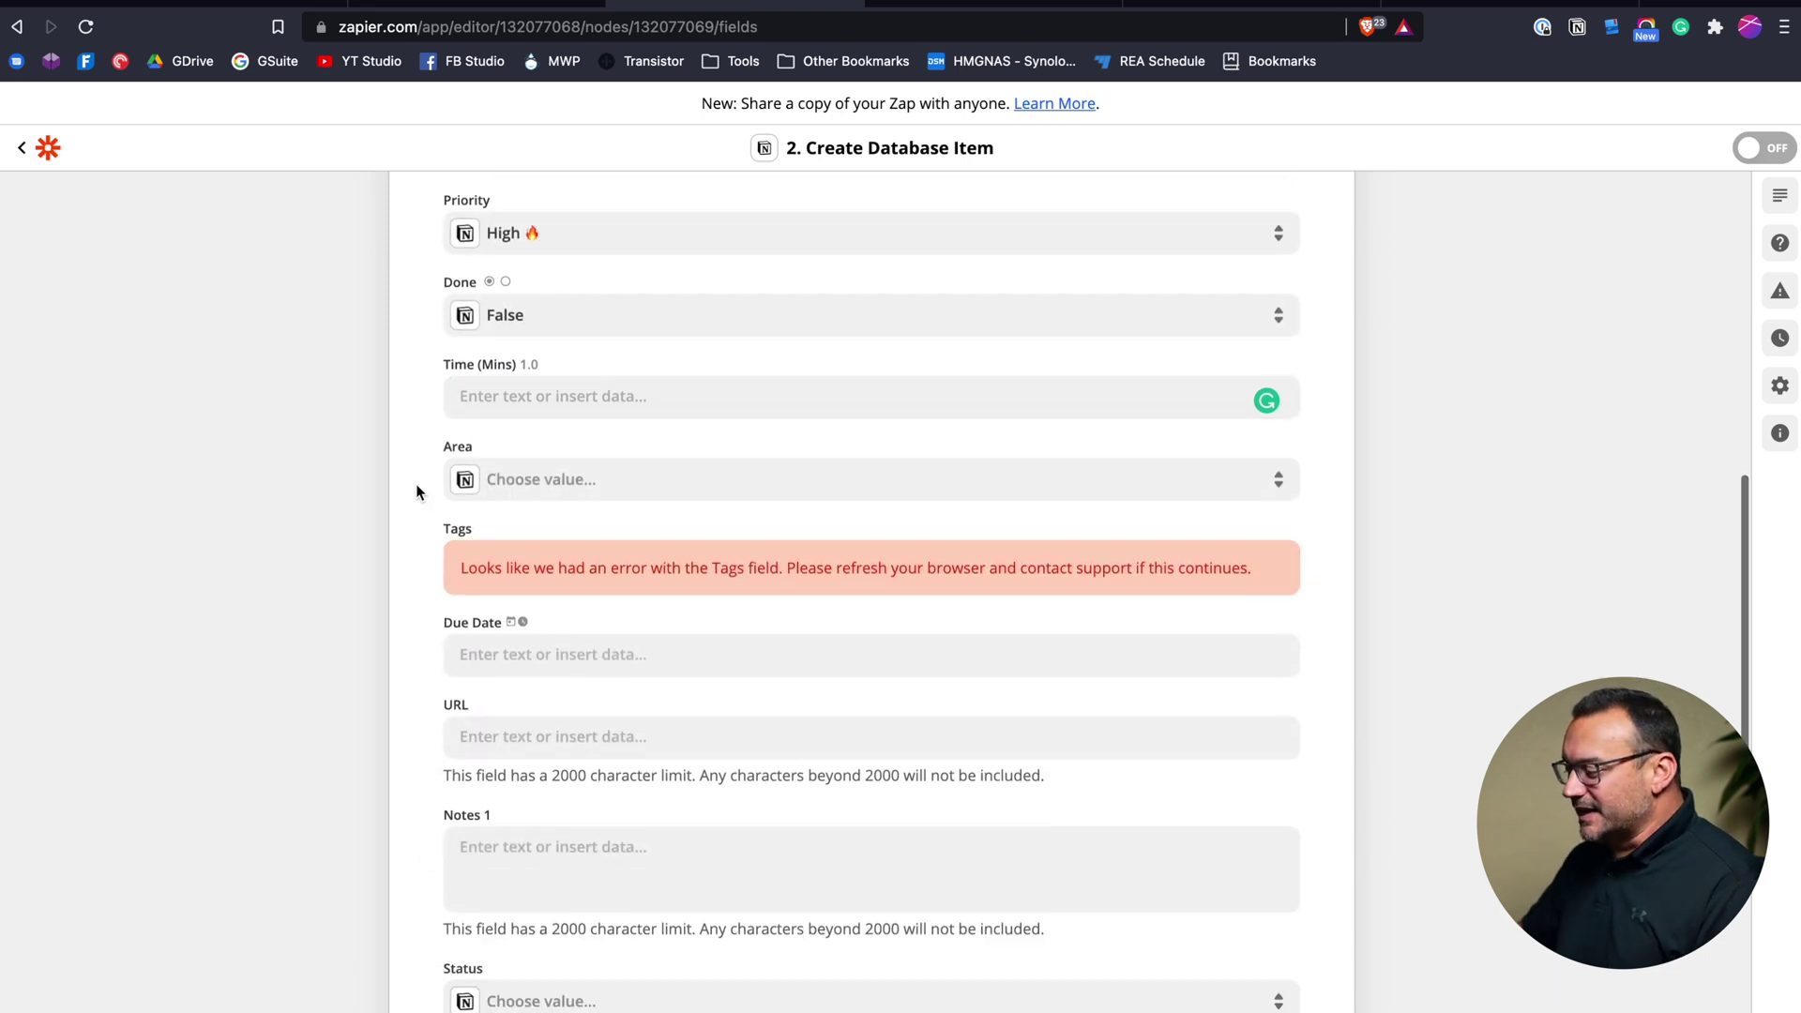
{"action": "left_click", "coordinate": [532, 482]}
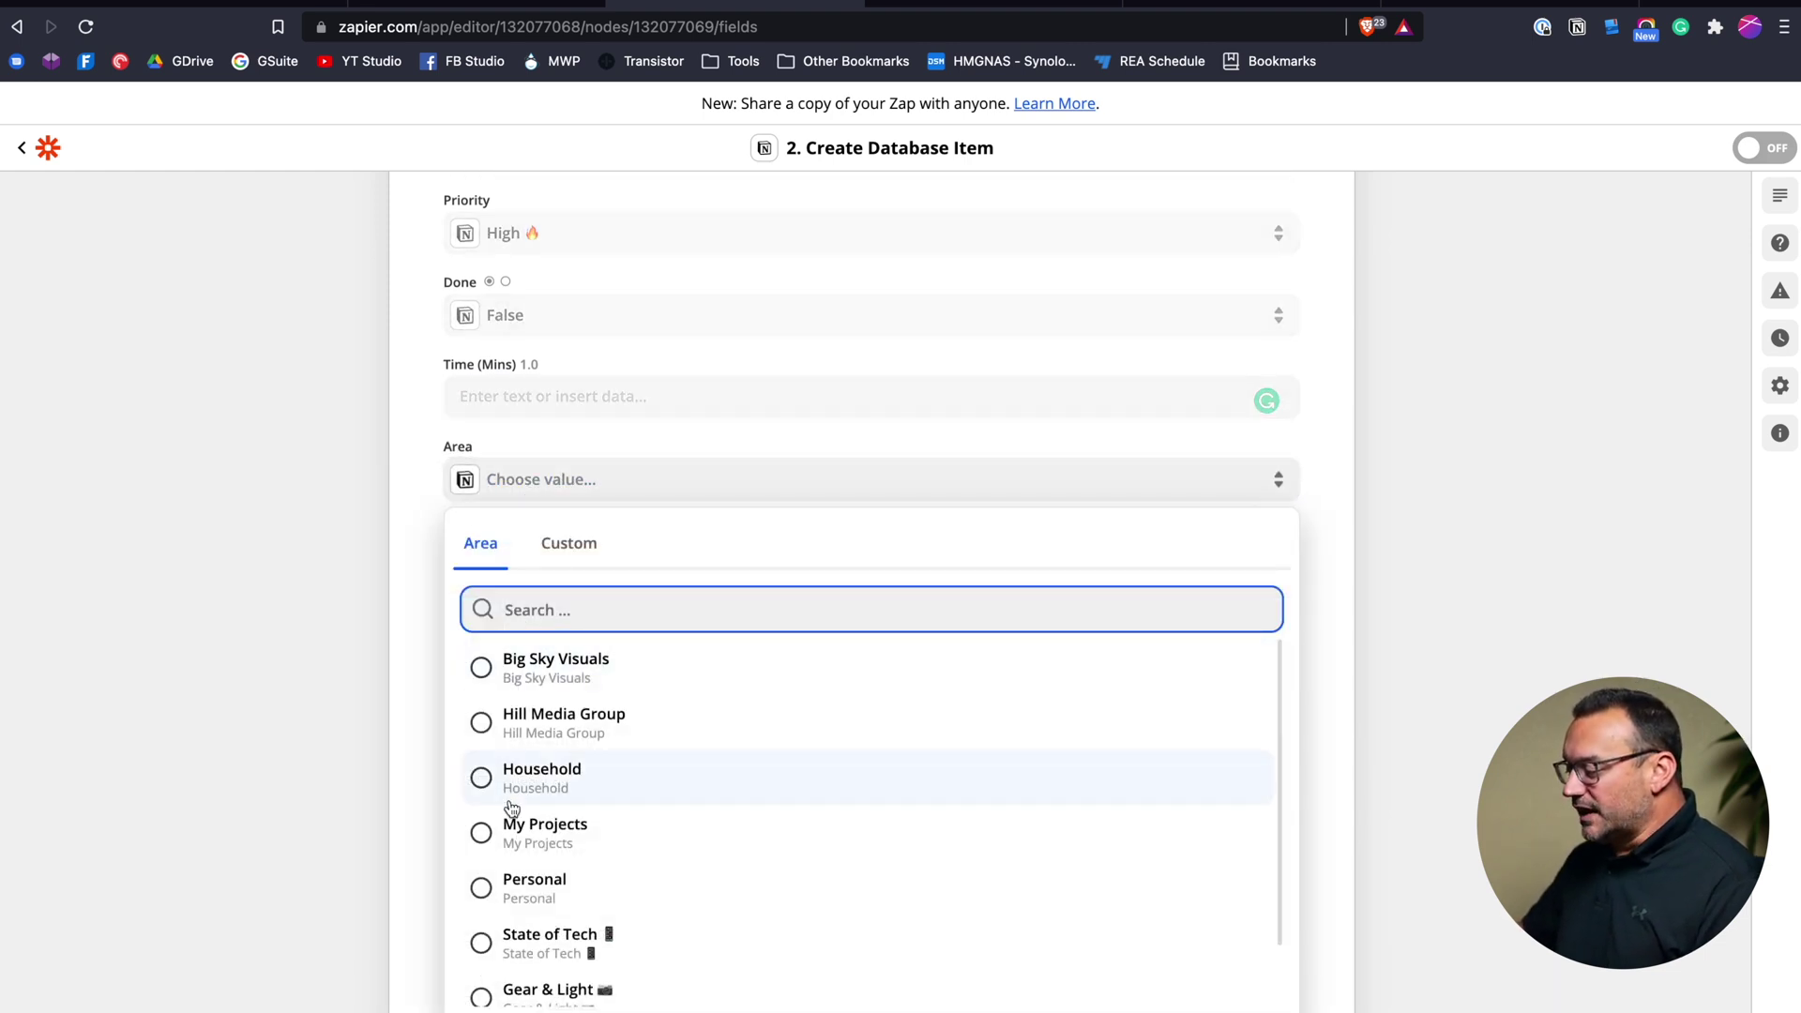
{"action": "left_click", "coordinate": [483, 891]}
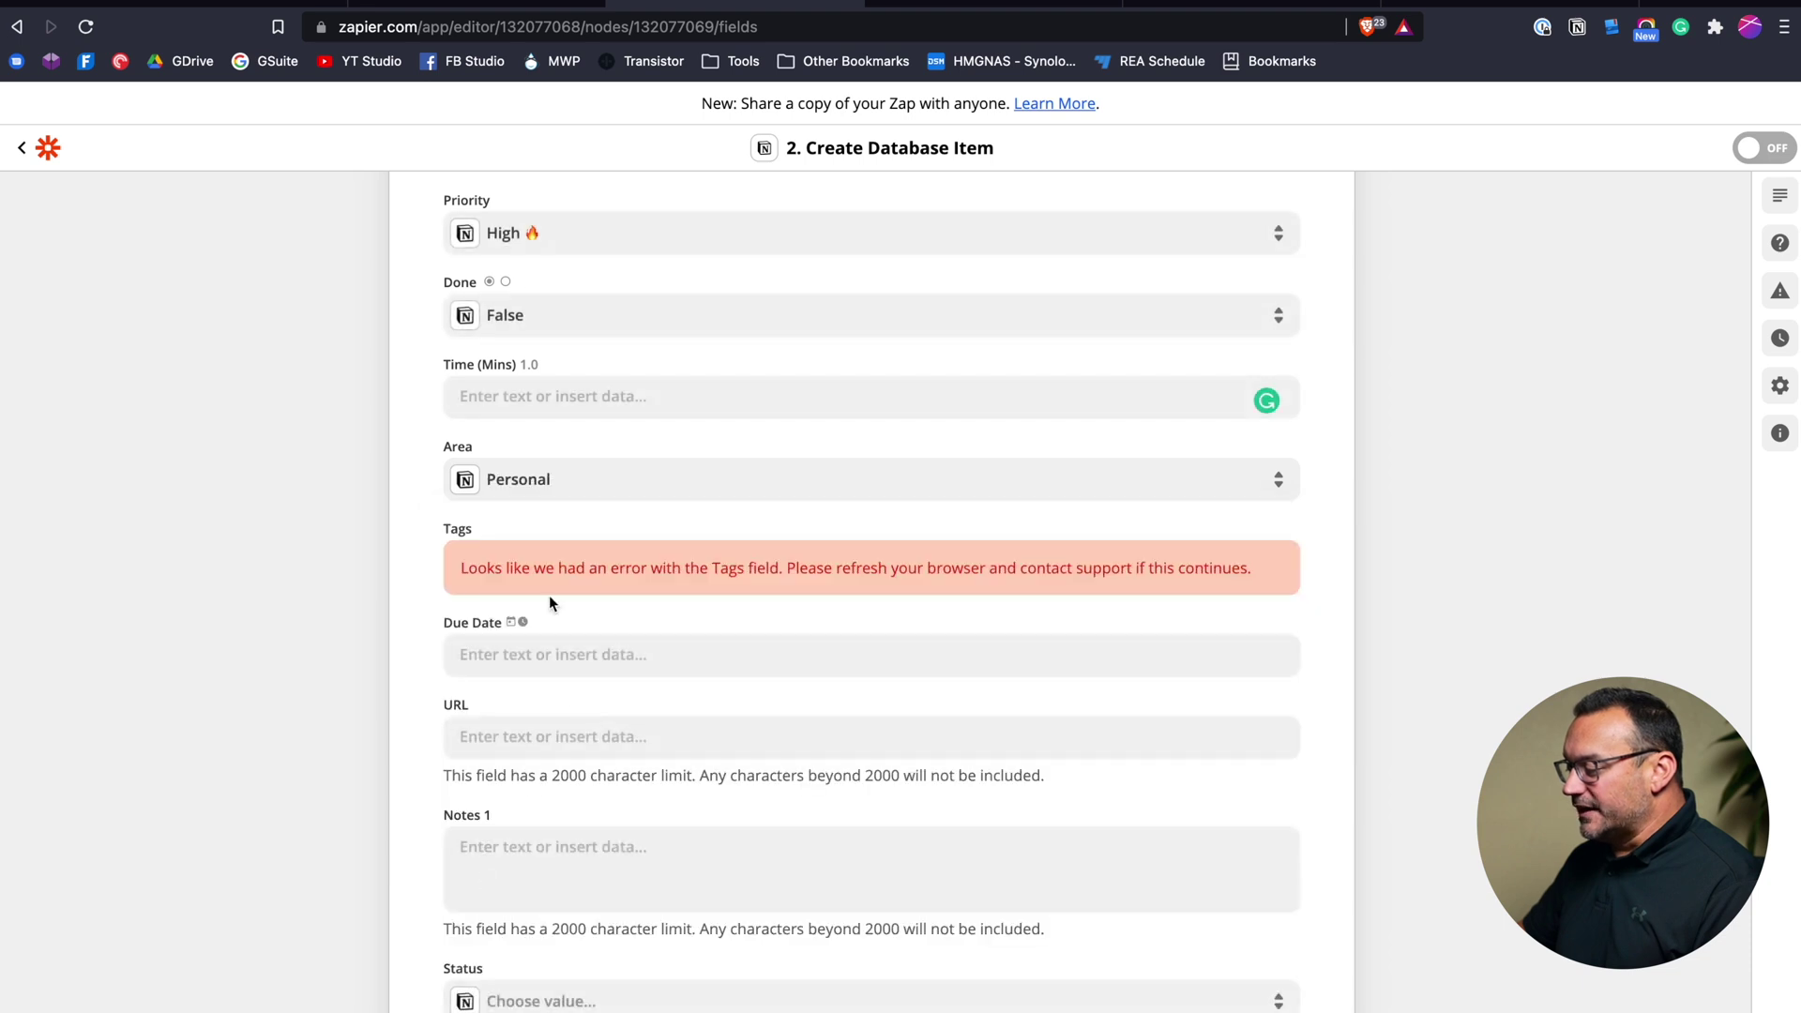
{"action": "scroll", "coordinate": [412, 656], "scroll_direction": "down", "scroll_amount": 2}
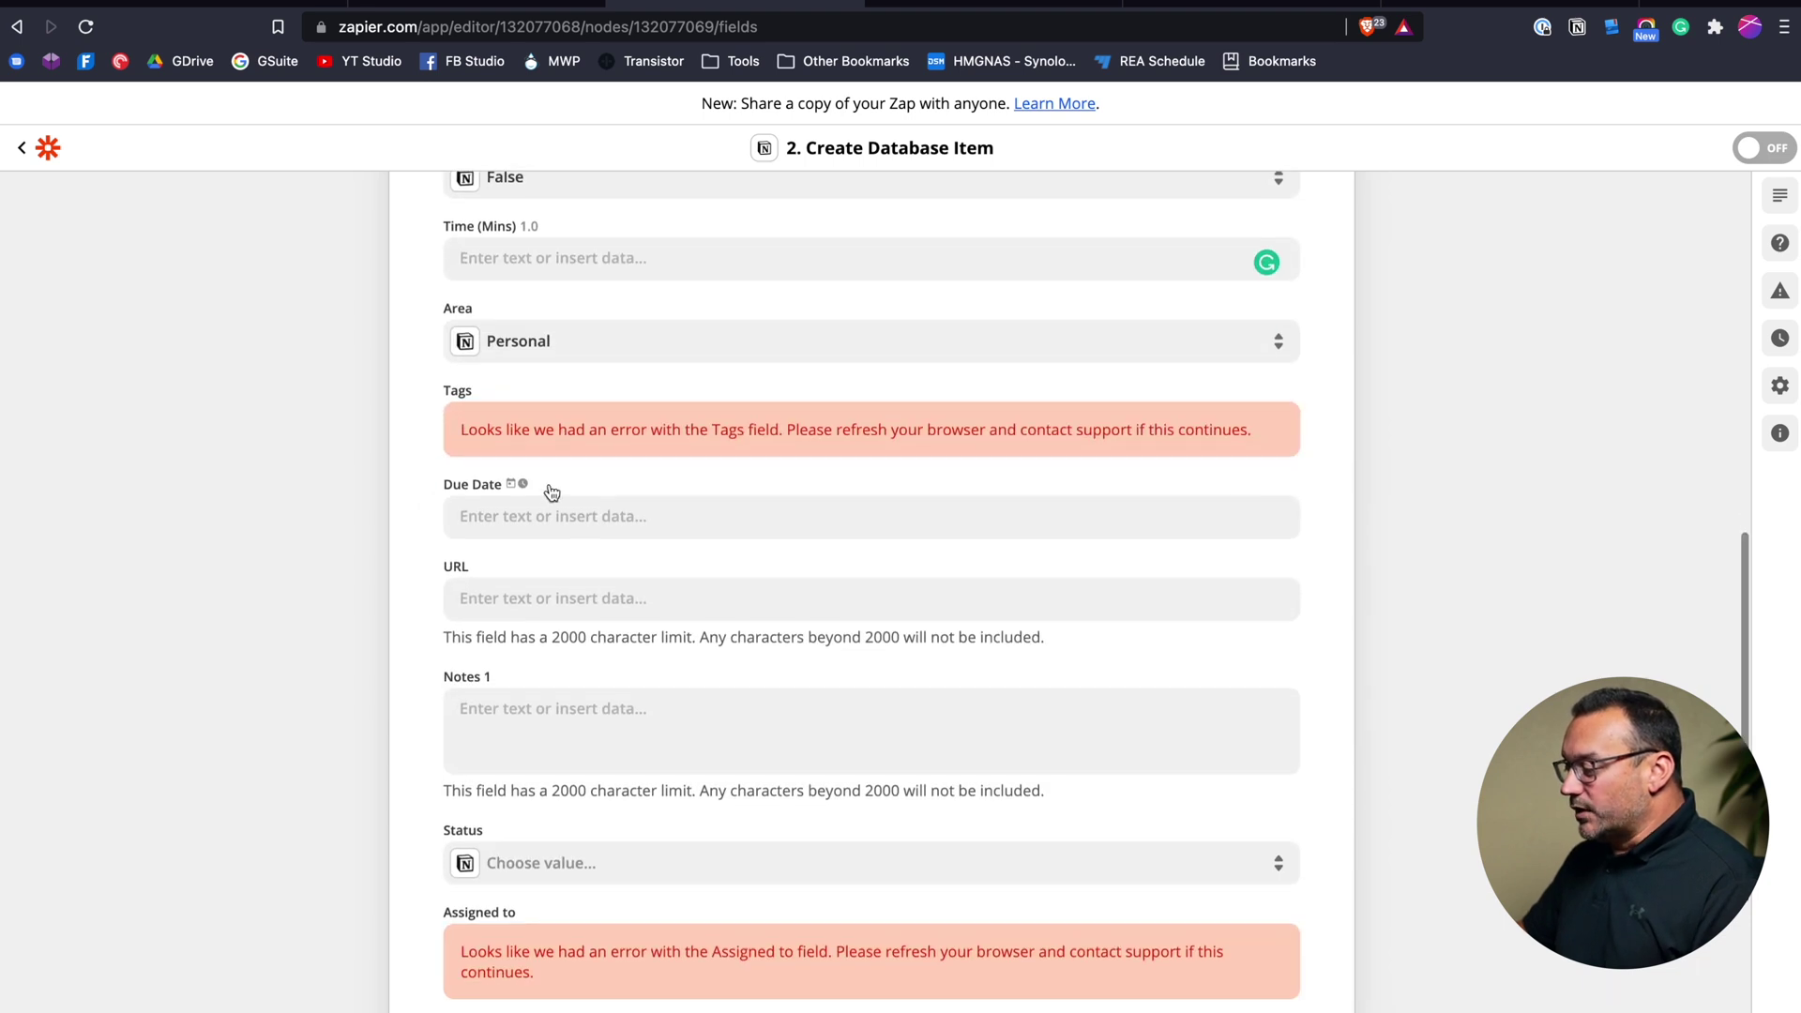
{"action": "left_click", "coordinate": [533, 527]}
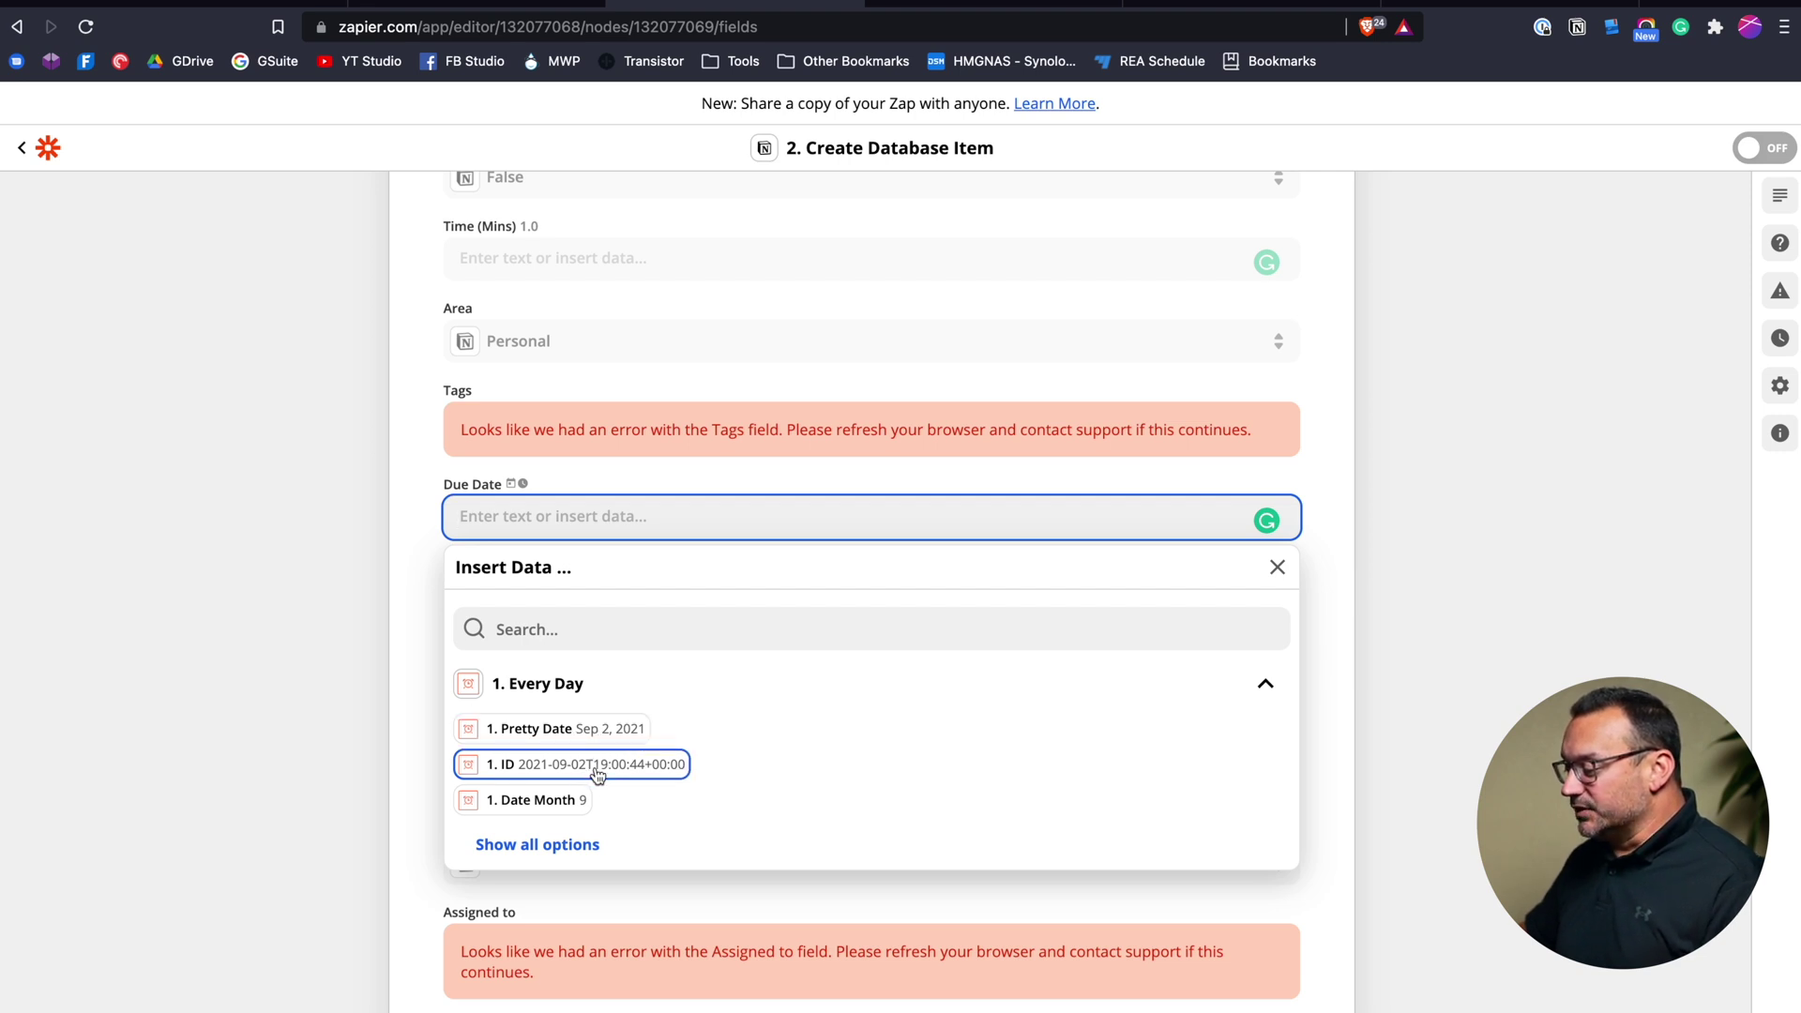
- Map the trigger's '1. Pretty Date' value (Sep 2, 2021) into the Due Date field
{"action": "left_click", "coordinate": [593, 734]}
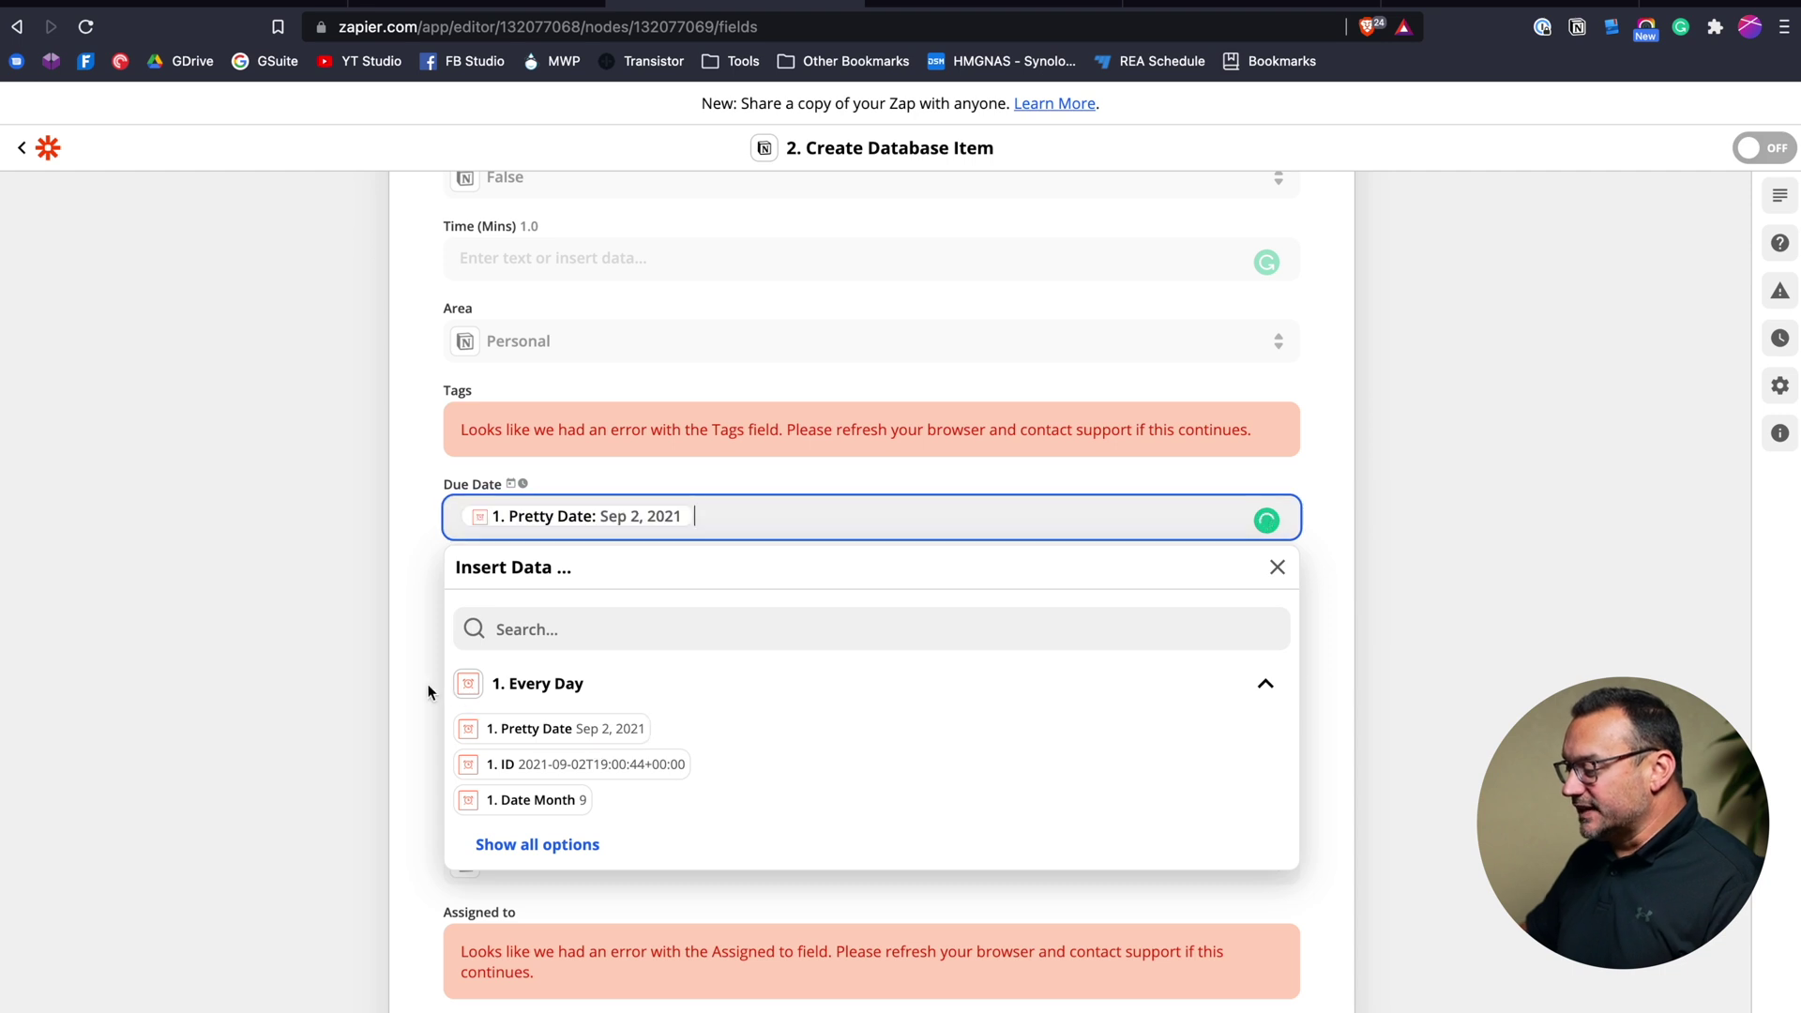
{"action": "left_click", "coordinate": [428, 688]}
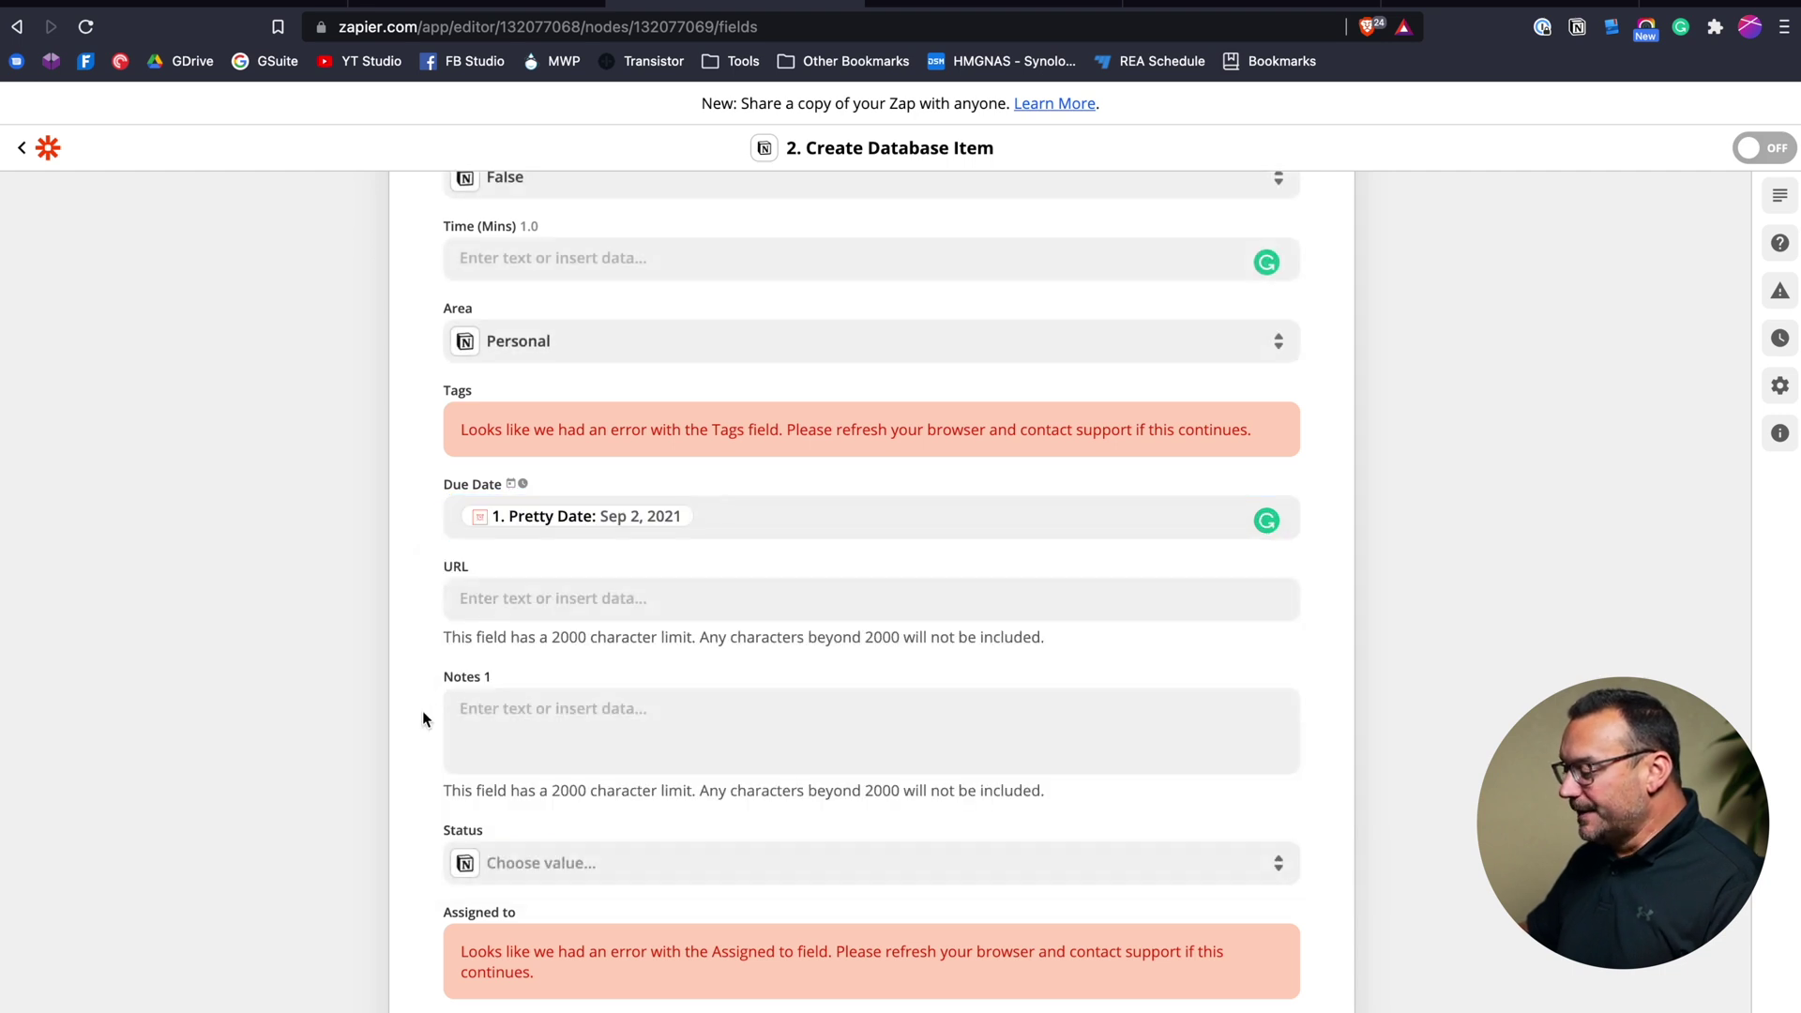
{"action": "scroll", "coordinate": [421, 713], "scroll_direction": "down", "scroll_amount": 2}
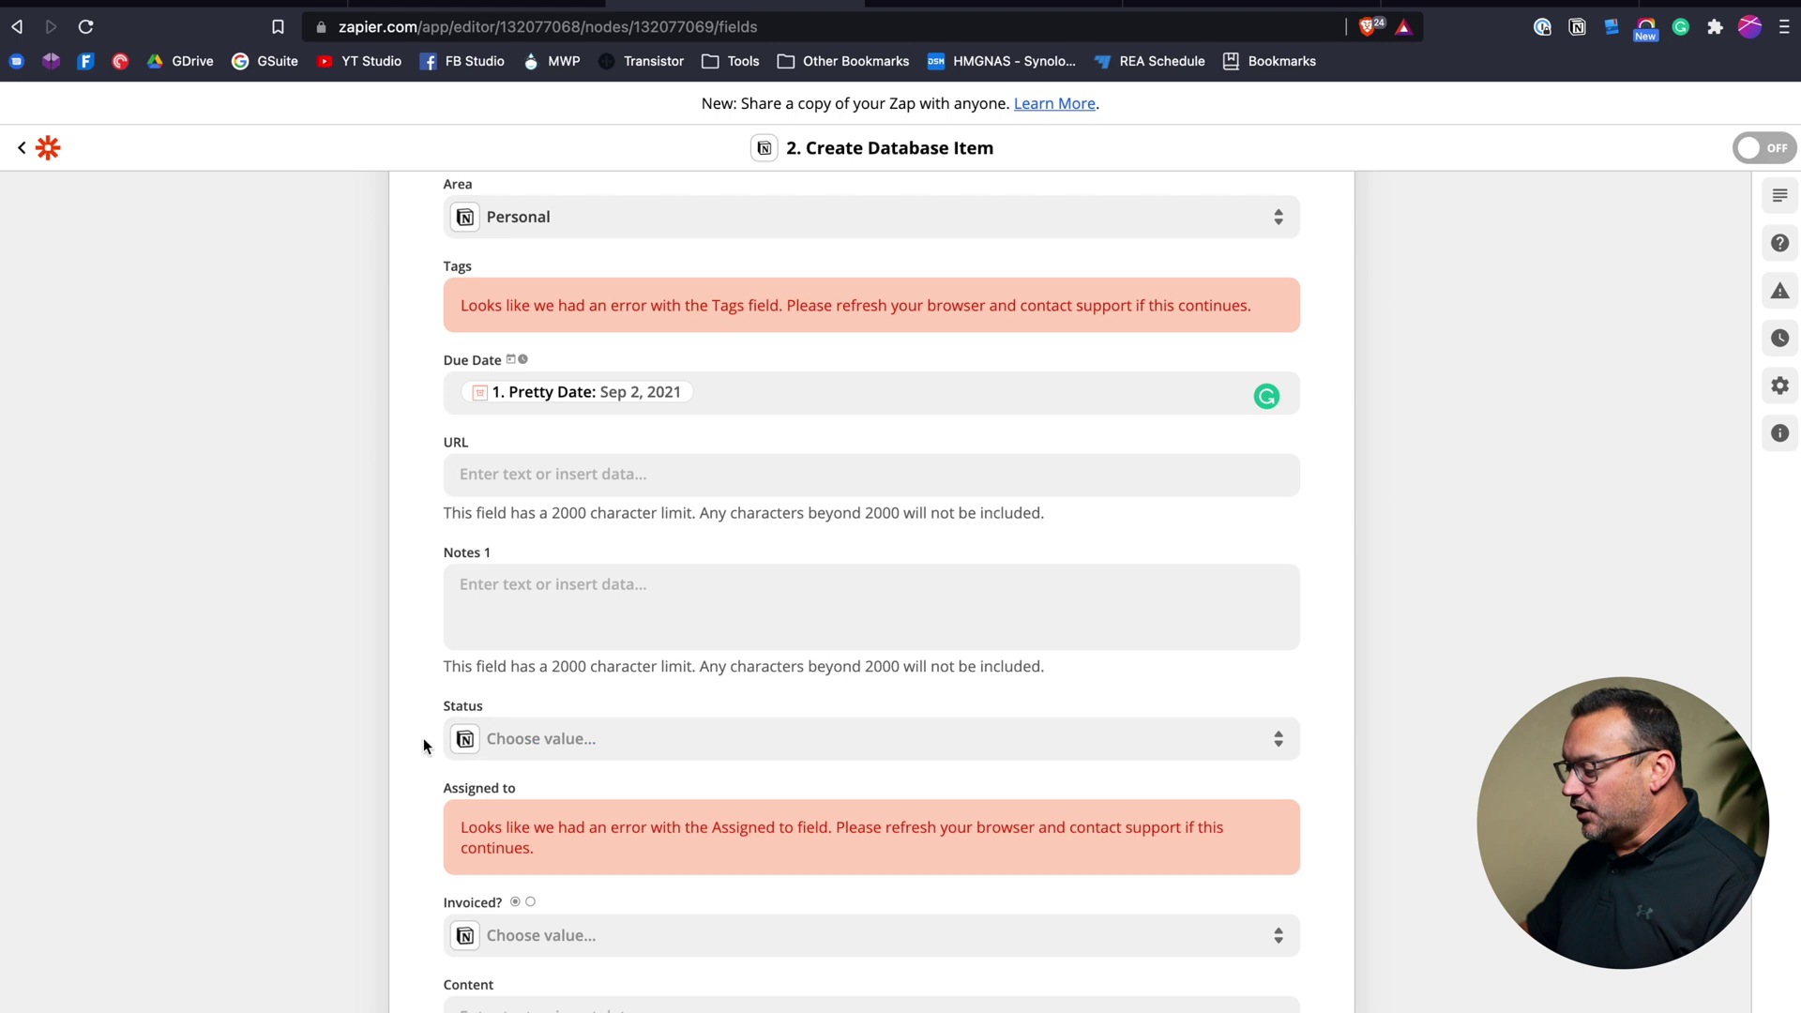
{"action": "scroll", "coordinate": [424, 737], "scroll_direction": "down", "scroll_amount": 2}
{"action": "left_click", "coordinate": [531, 602]}
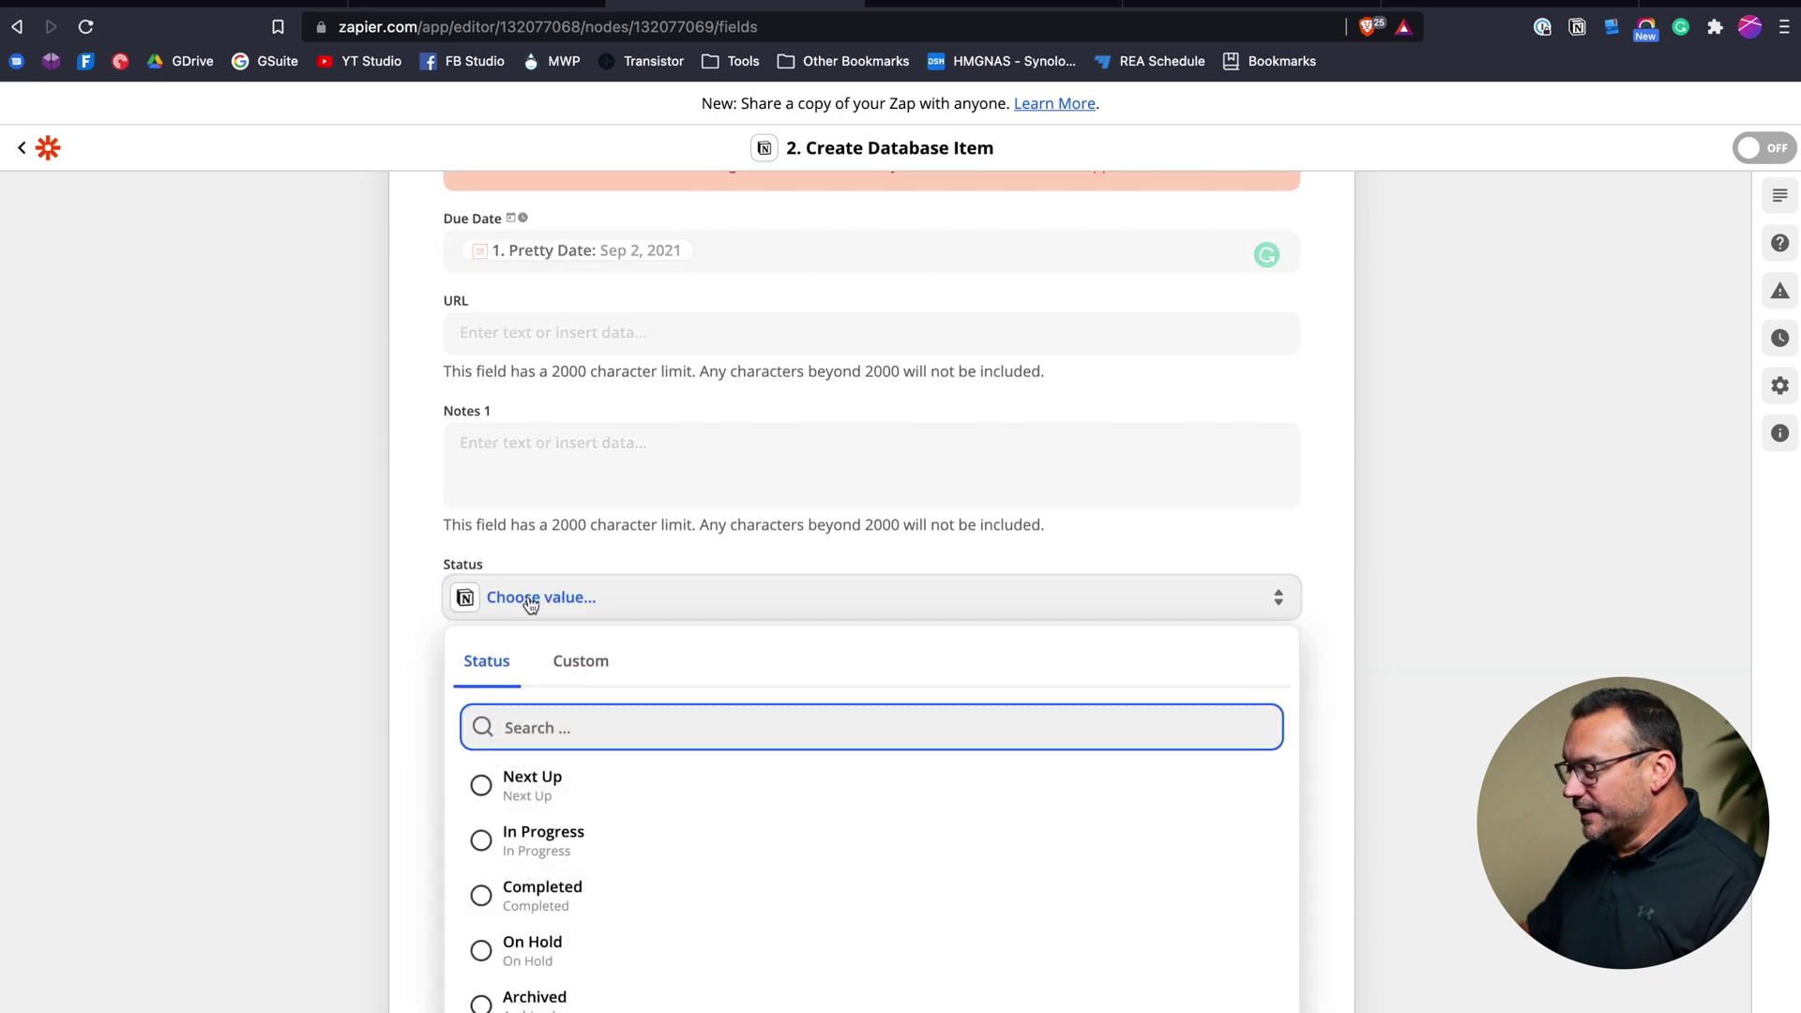
- Choose Next Up for Status and scroll through the completed Notion action fields to review them
{"action": "left_click", "coordinate": [481, 792]}
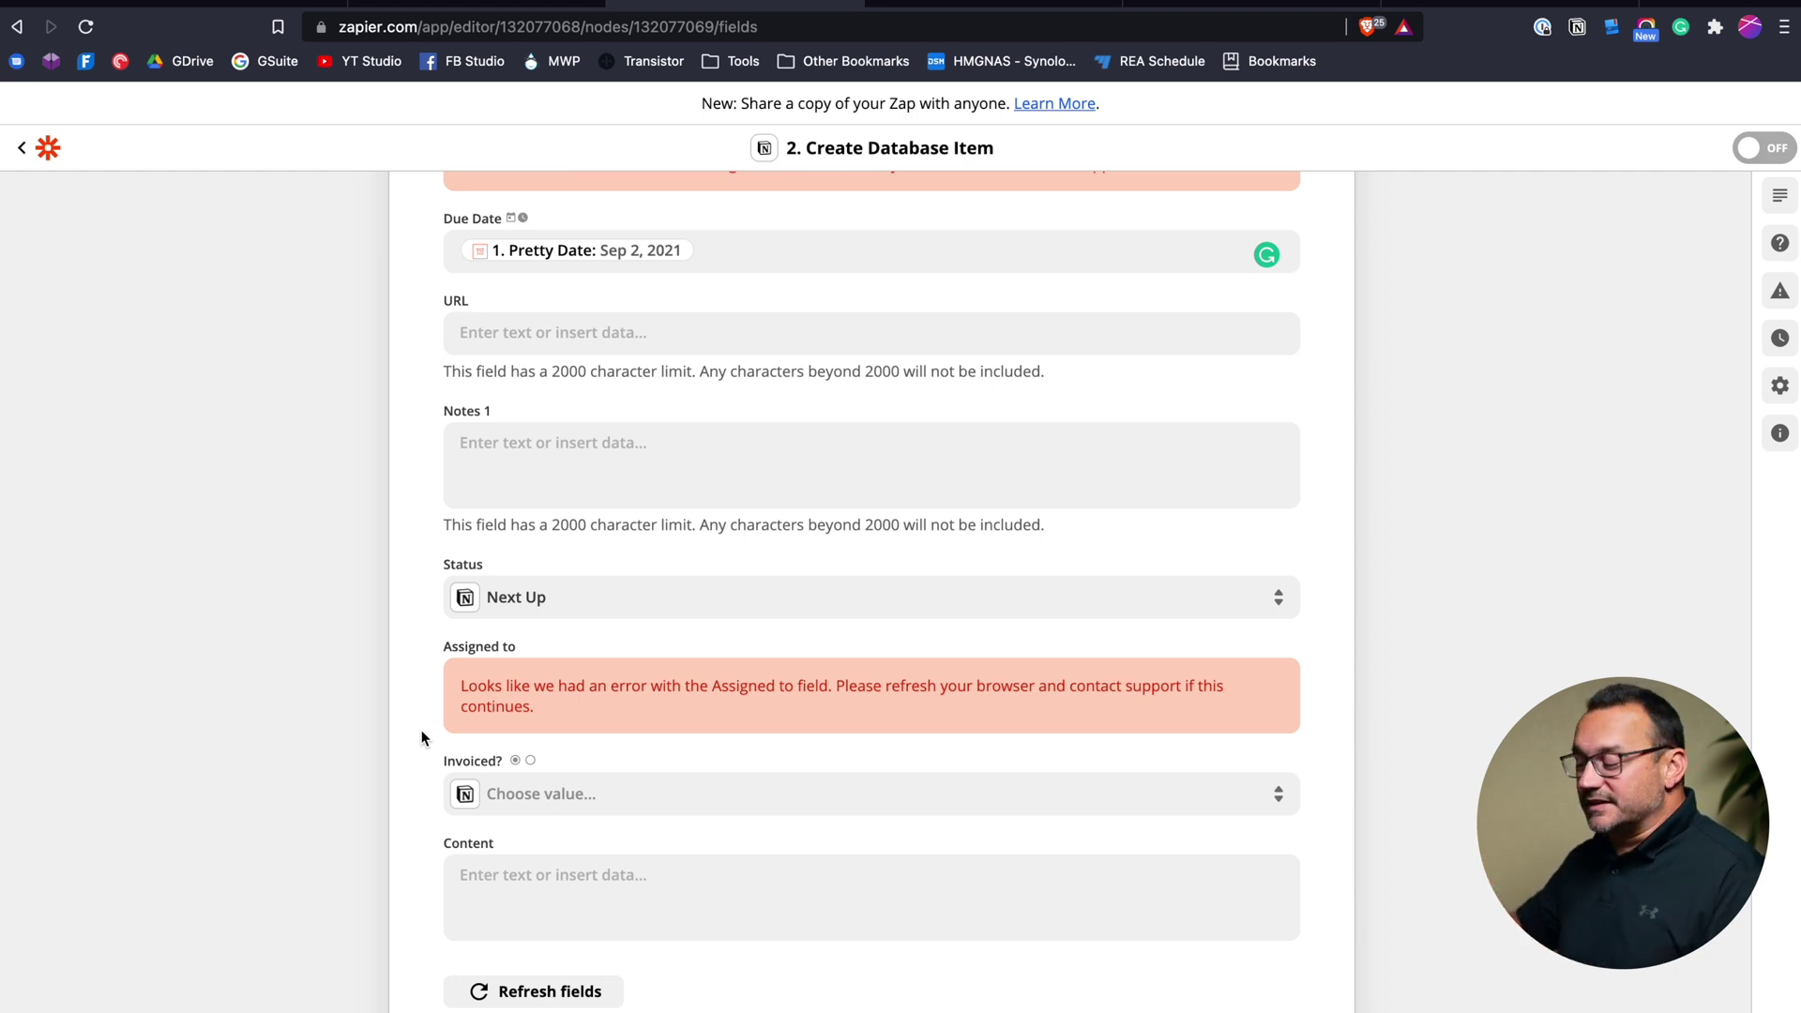
{"action": "scroll", "coordinate": [412, 746], "scroll_direction": "down", "scroll_amount": 2}
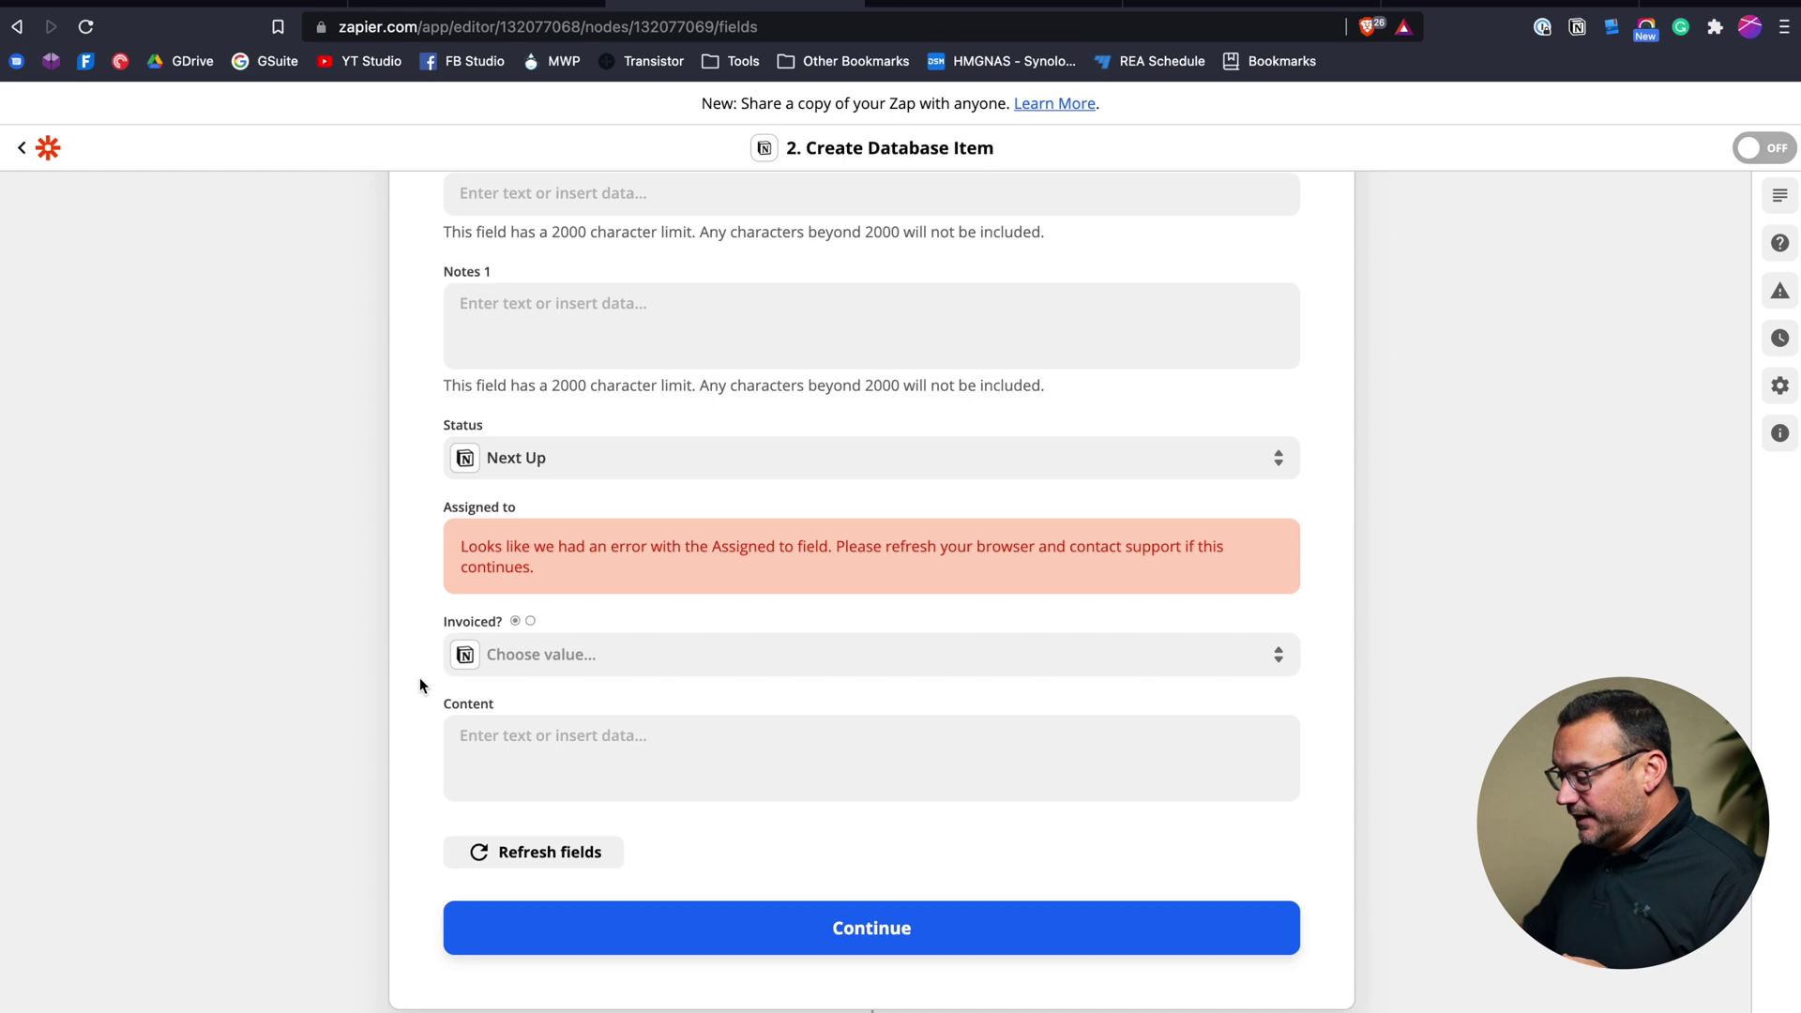
{"action": "scroll", "coordinate": [413, 695], "scroll_direction": "up", "scroll_amount": 3}
{"action": "scroll", "coordinate": [413, 694], "scroll_direction": "up", "scroll_amount": 10}
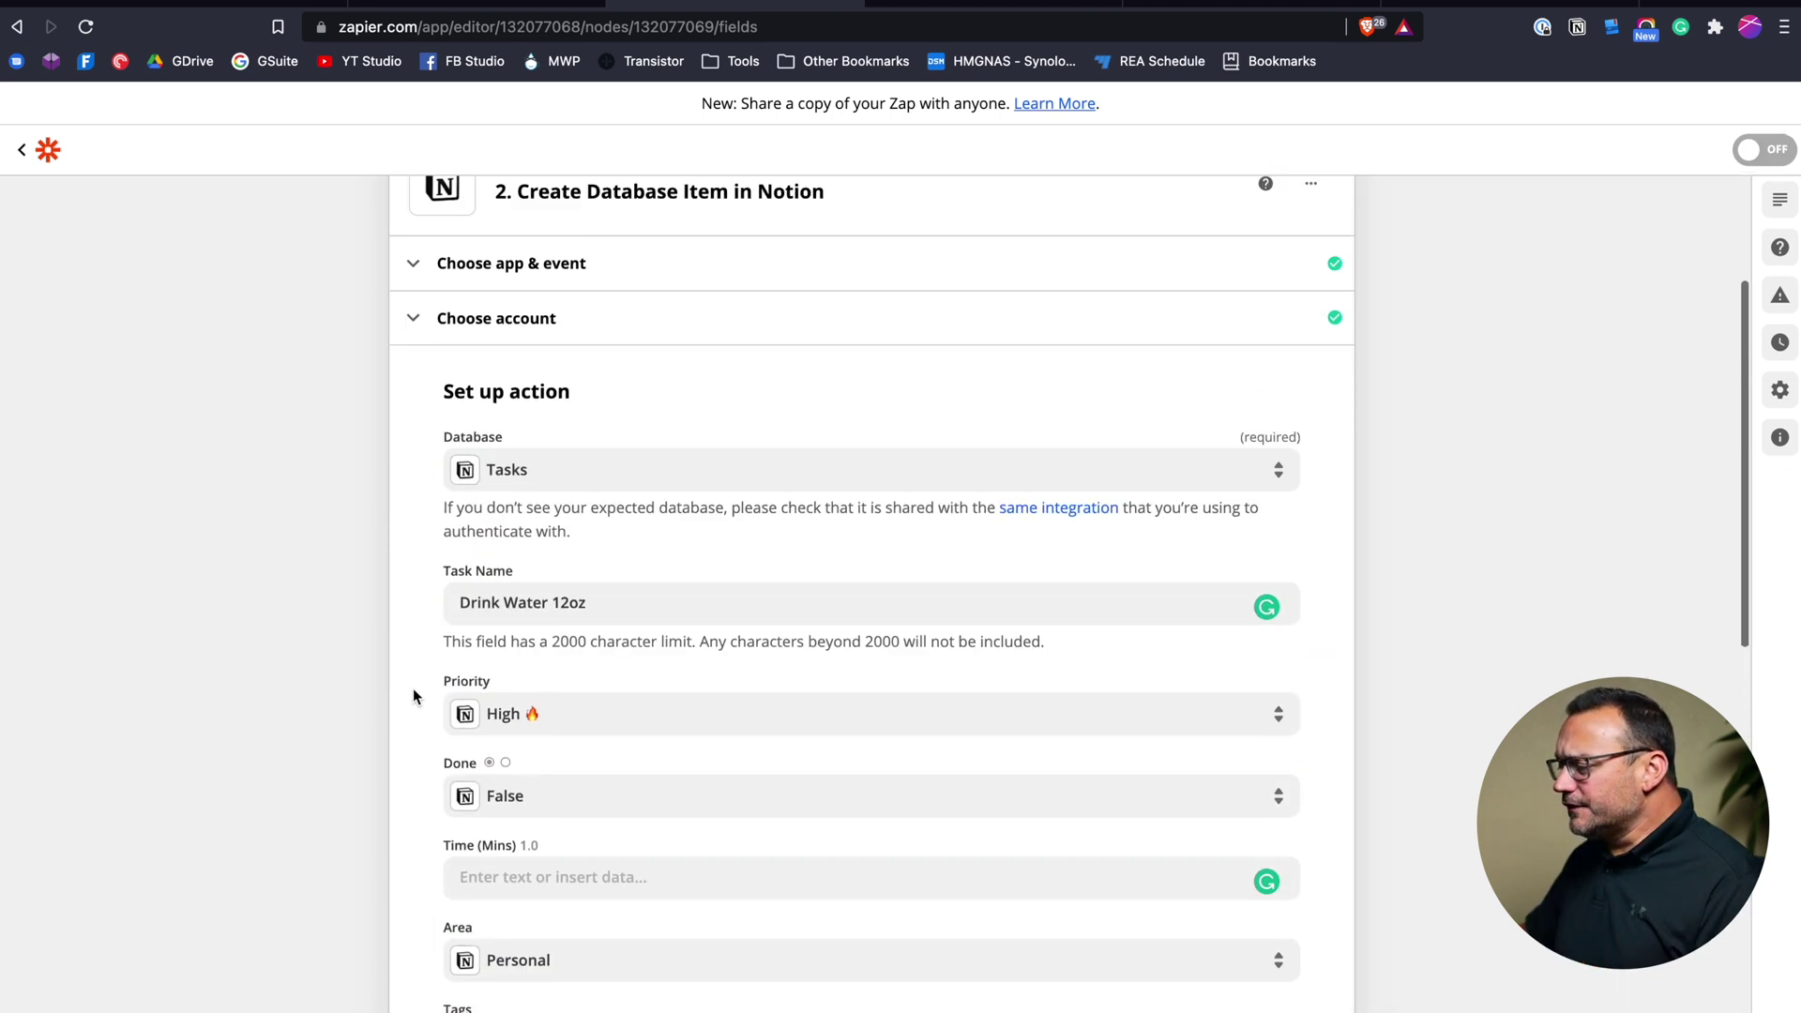
{"action": "scroll", "coordinate": [414, 695], "scroll_direction": "down", "scroll_amount": 5}
{"action": "scroll", "coordinate": [414, 695], "scroll_direction": "down", "scroll_amount": 5}
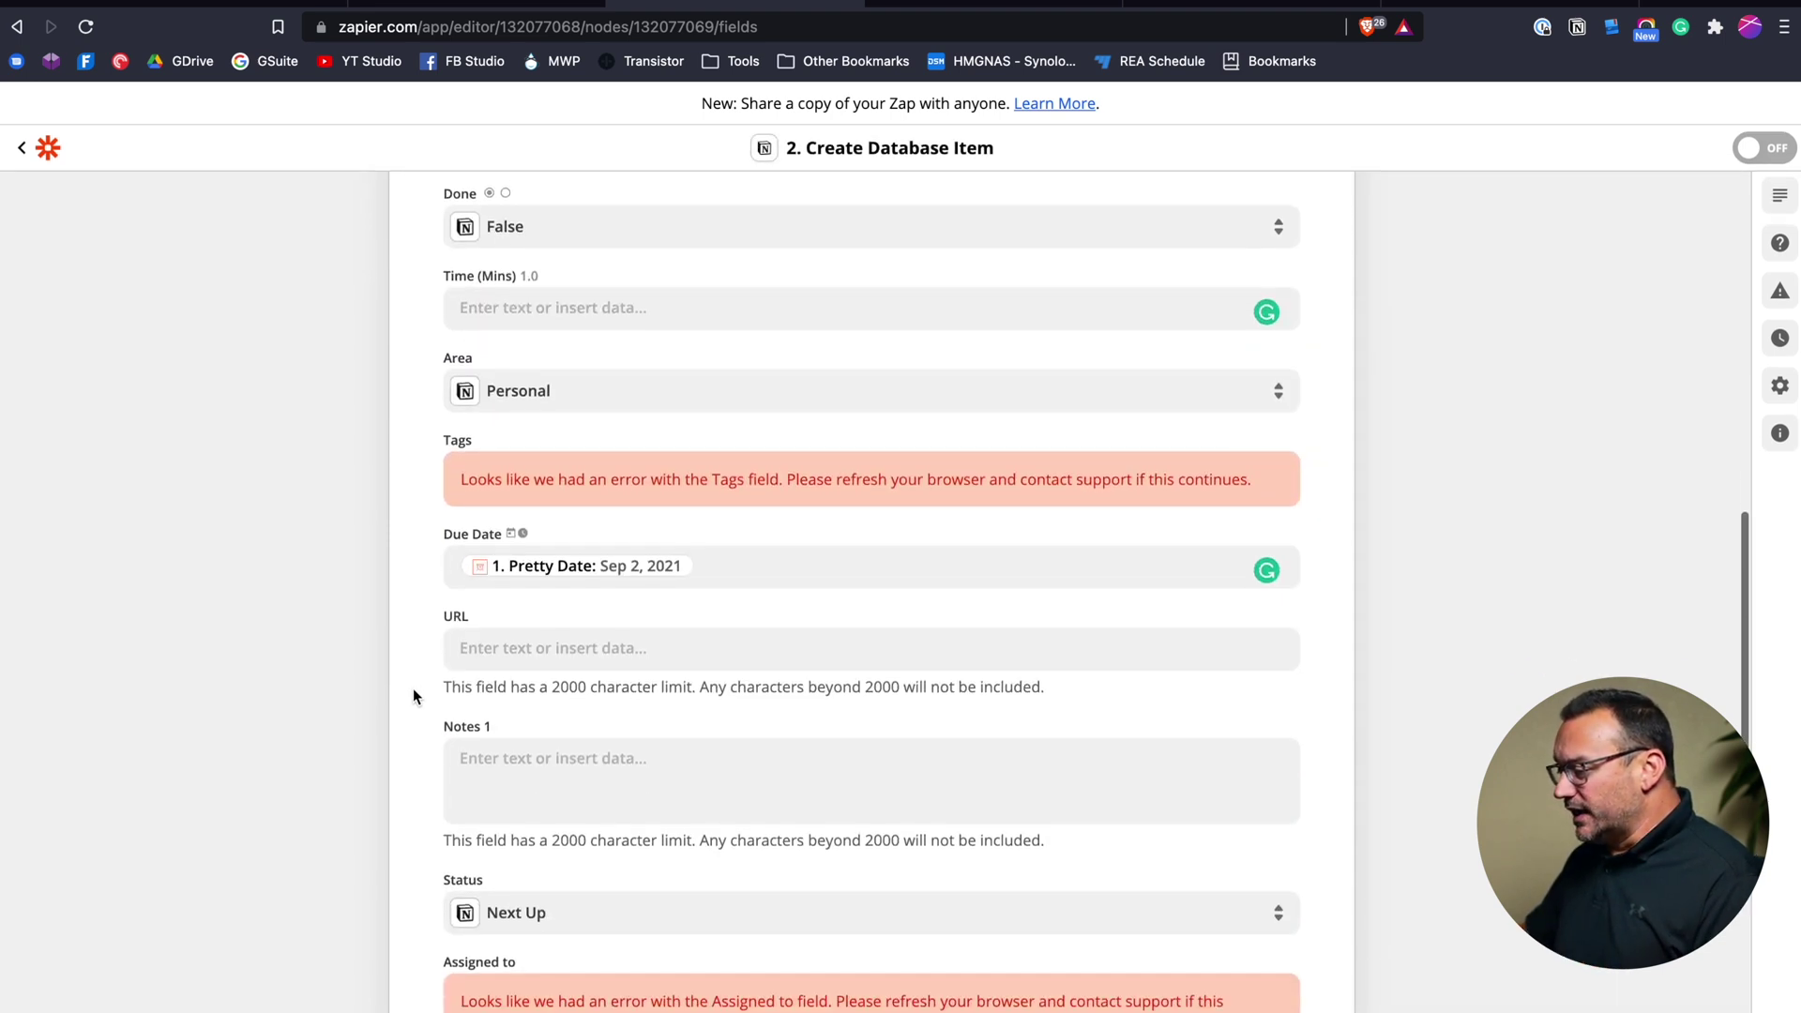
{"action": "scroll", "coordinate": [413, 695], "scroll_direction": "down", "scroll_amount": 1}
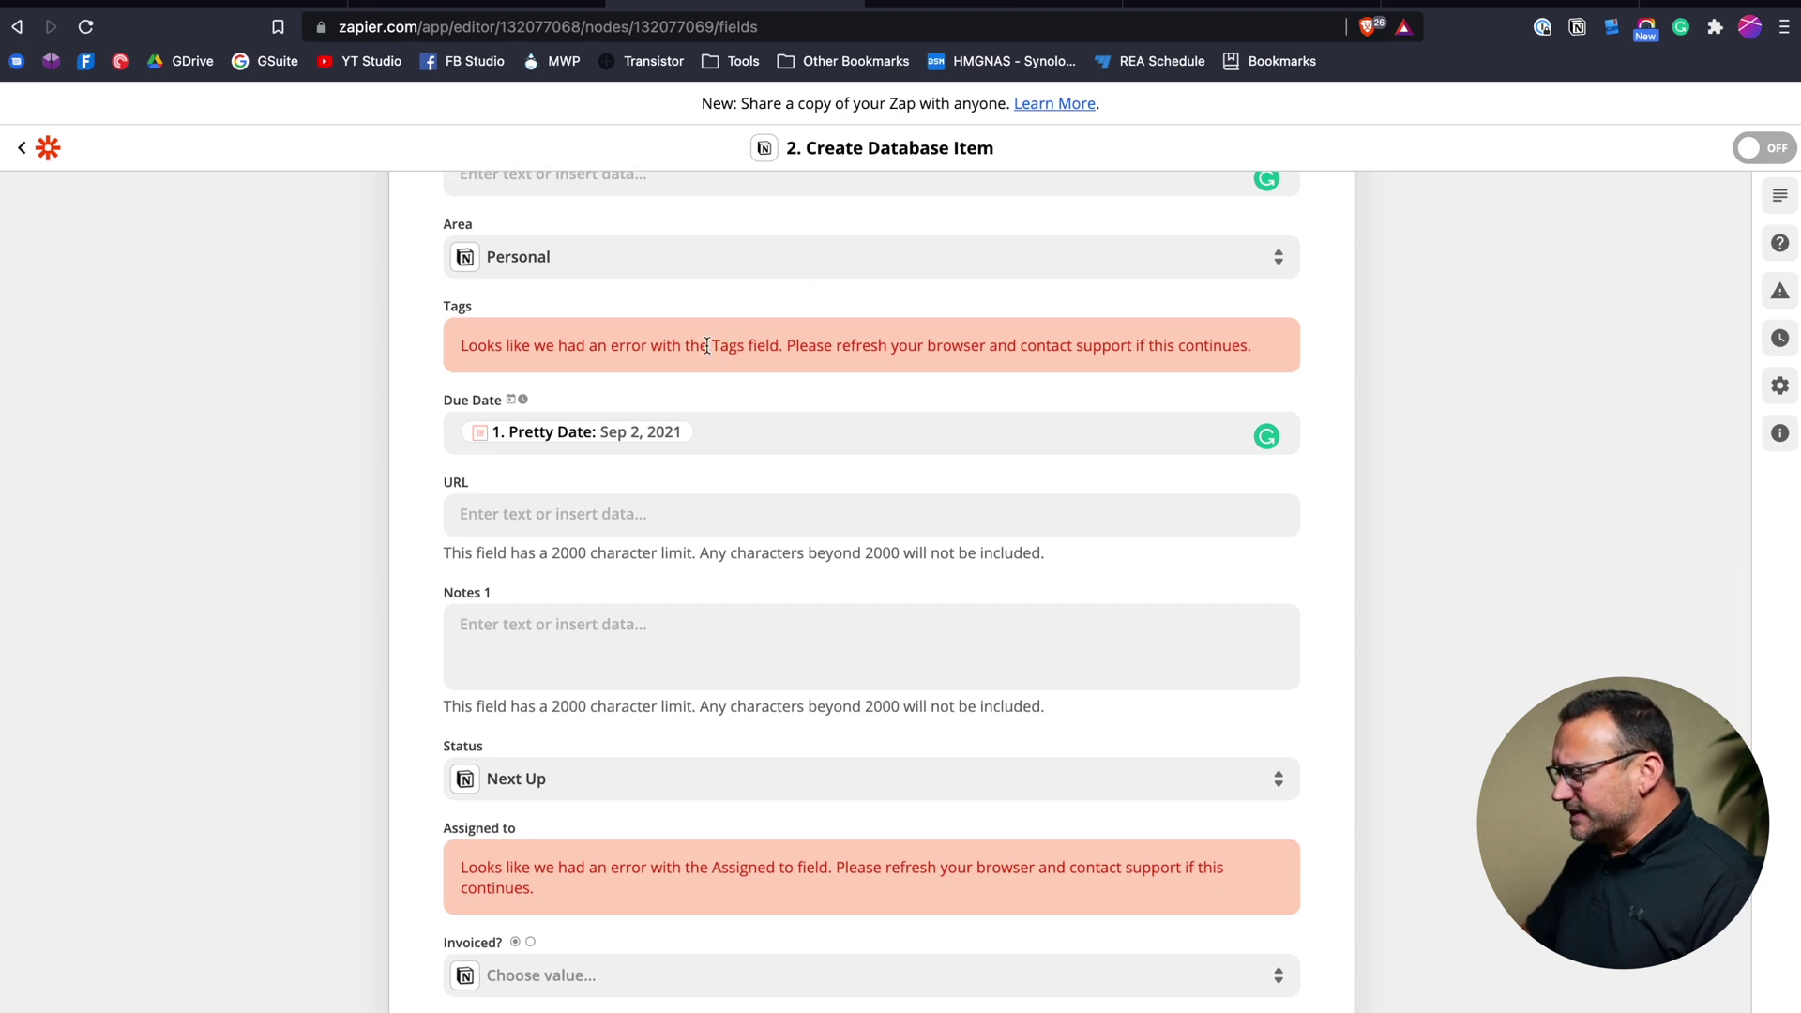
{"action": "scroll", "coordinate": [685, 348], "scroll_direction": "down", "scroll_amount": 3}
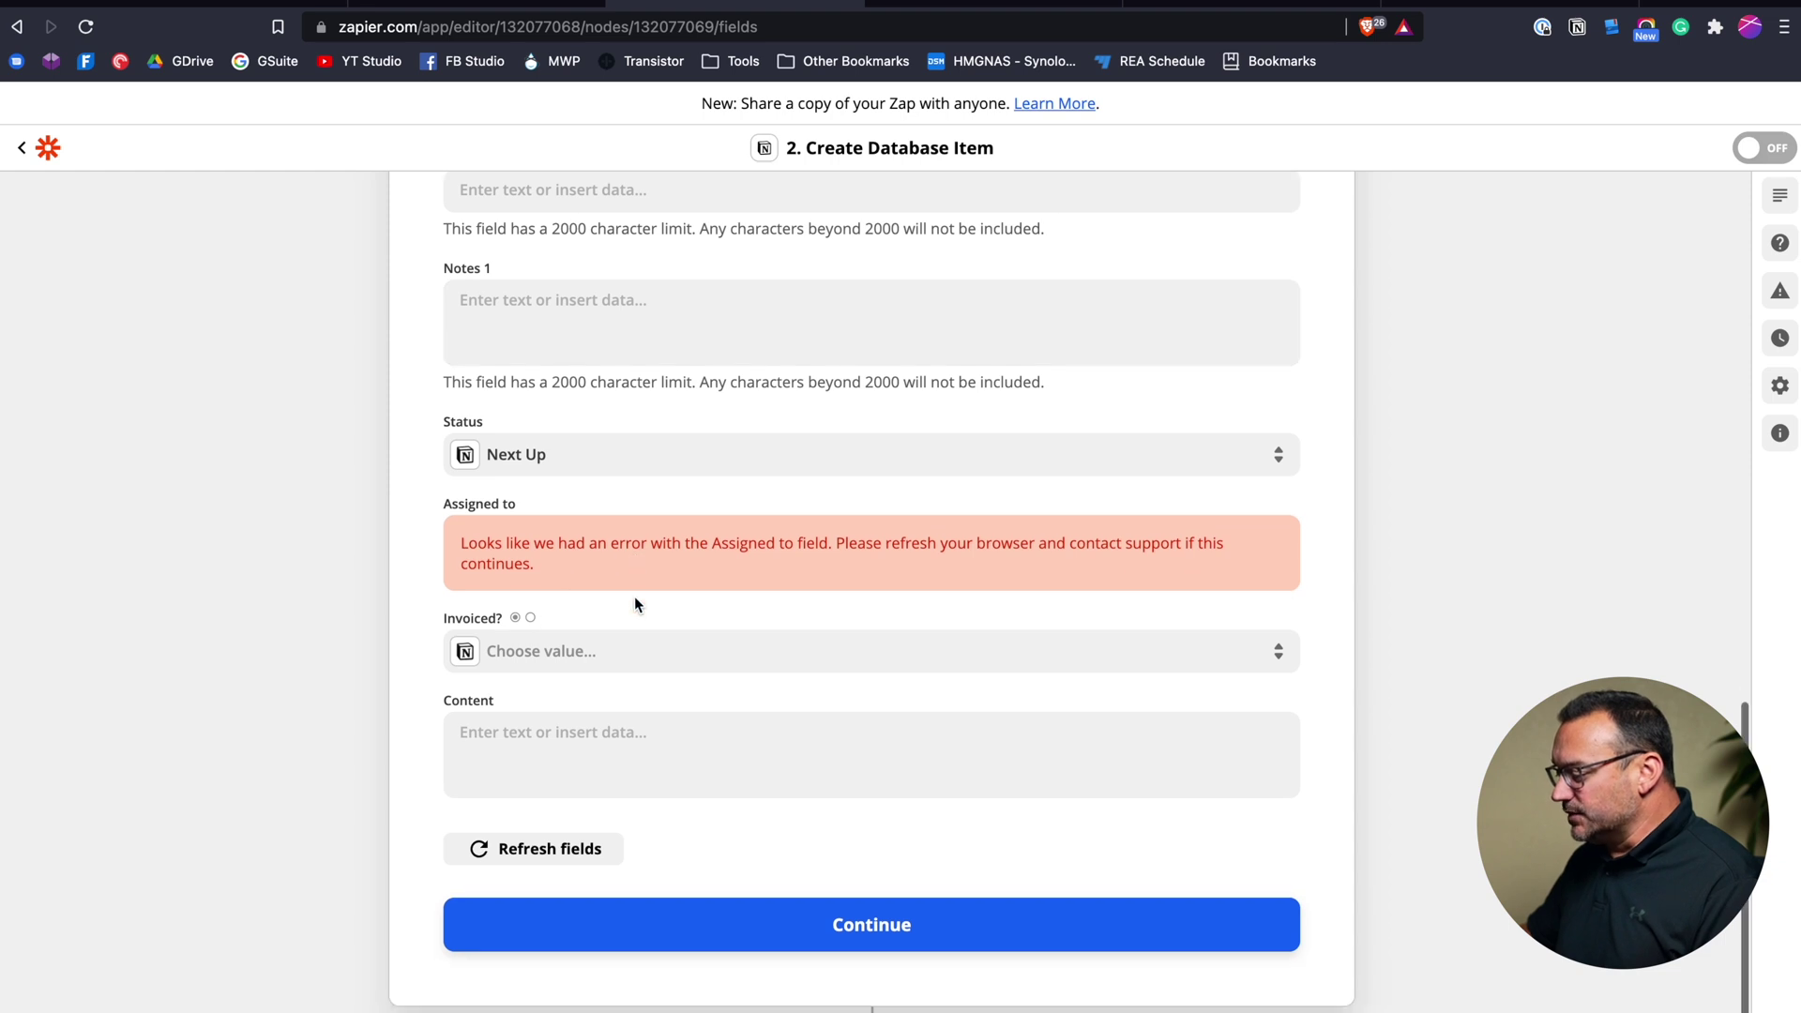
{"action": "scroll", "coordinate": [634, 595], "scroll_direction": "up", "scroll_amount": 10}
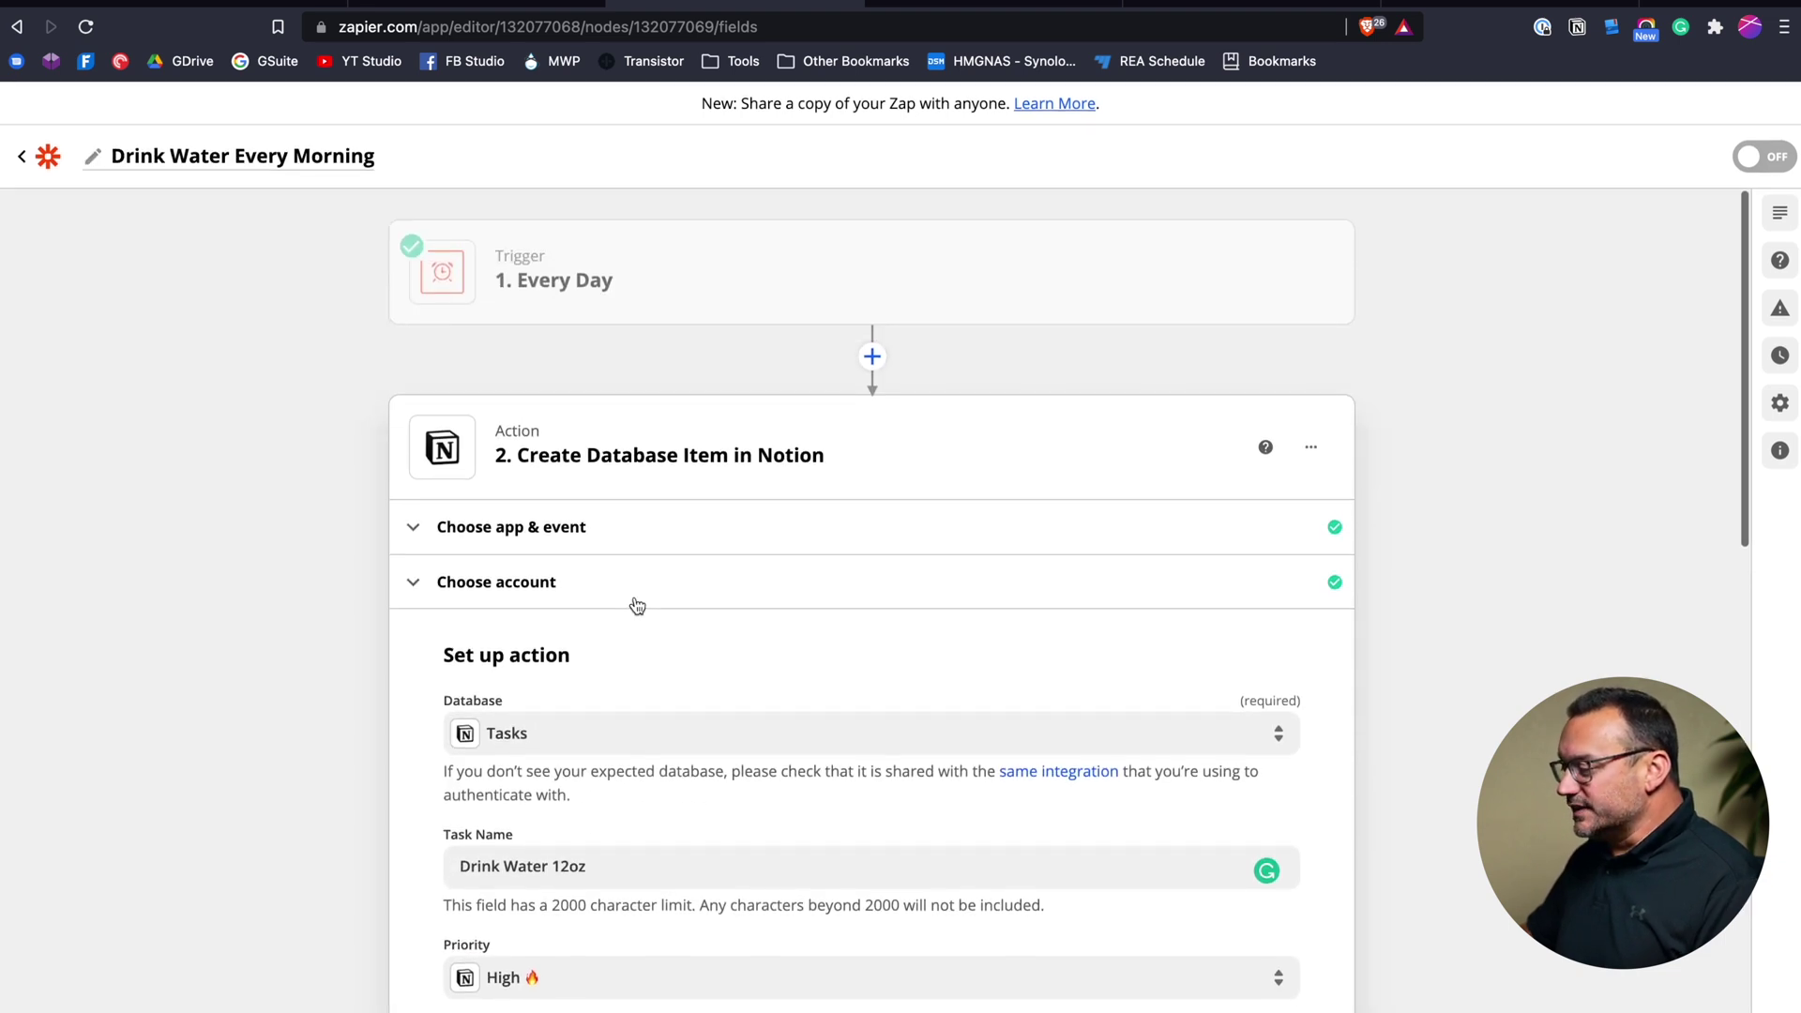
- Reload the page to clear the field errors, then assign the task to the listed person
{"action": "left_click", "coordinate": [87, 29]}
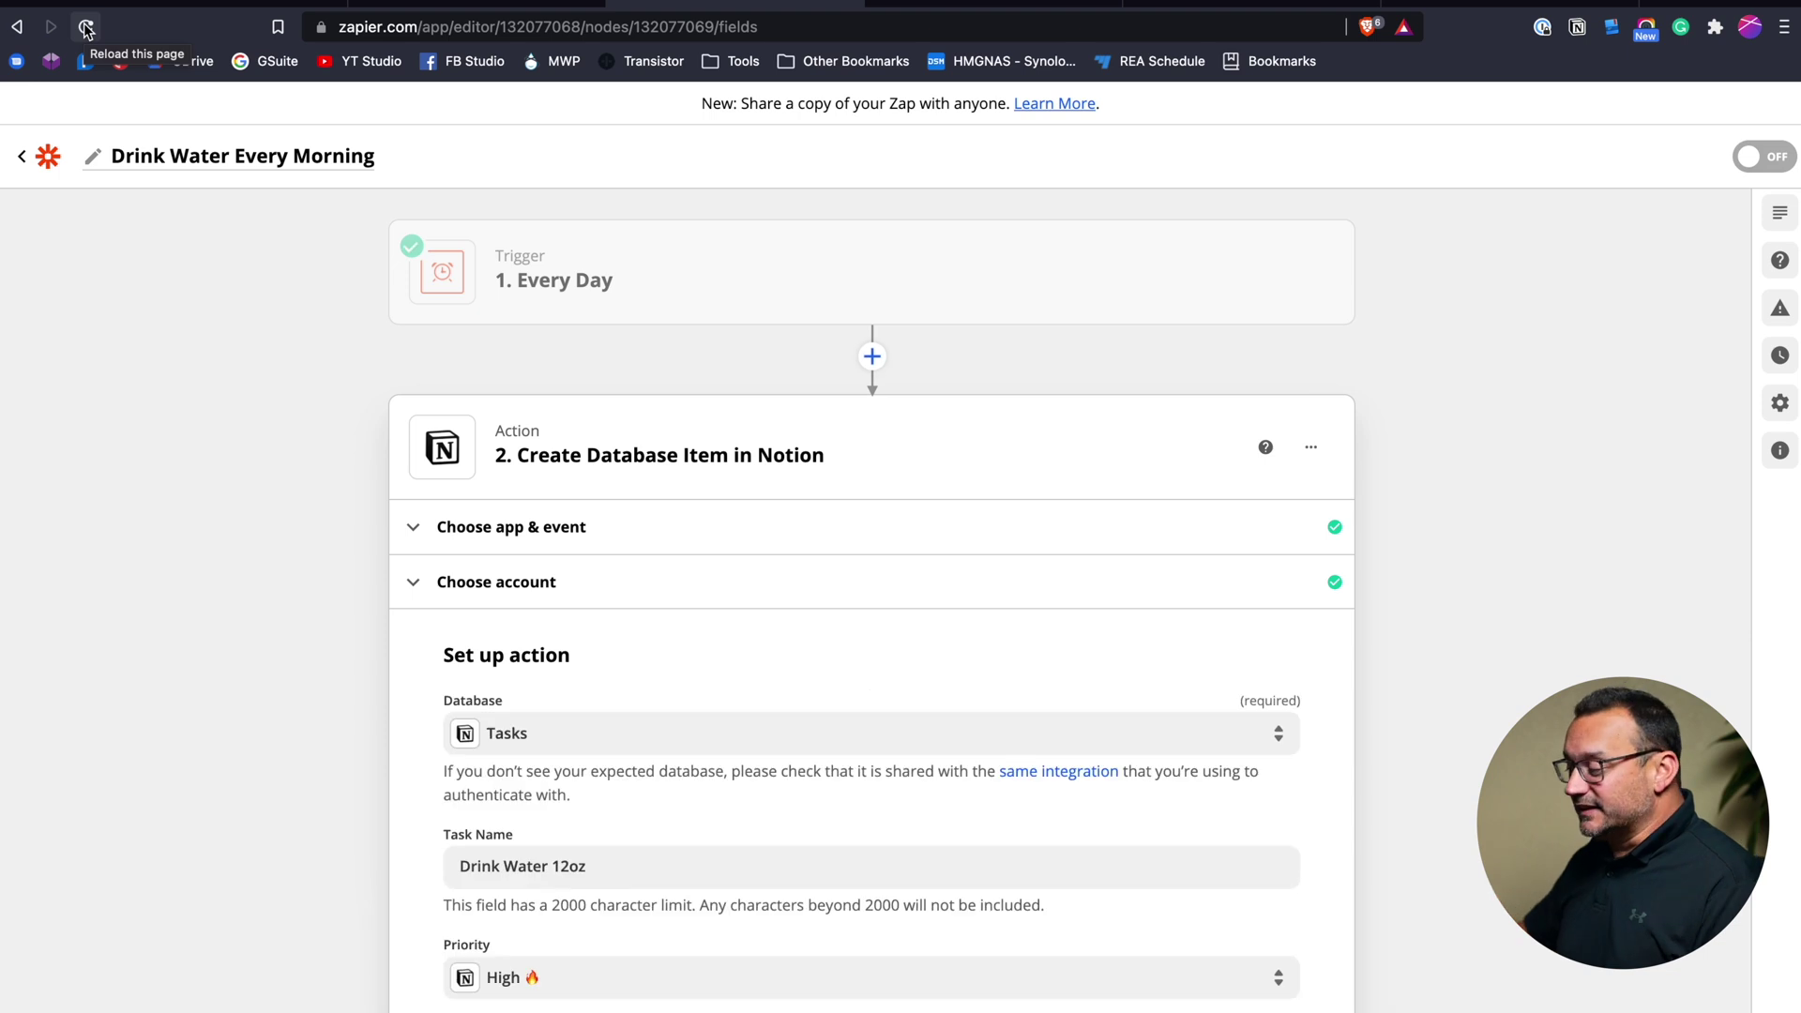
{"action": "scroll", "coordinate": [491, 586], "scroll_direction": "down", "scroll_amount": 5}
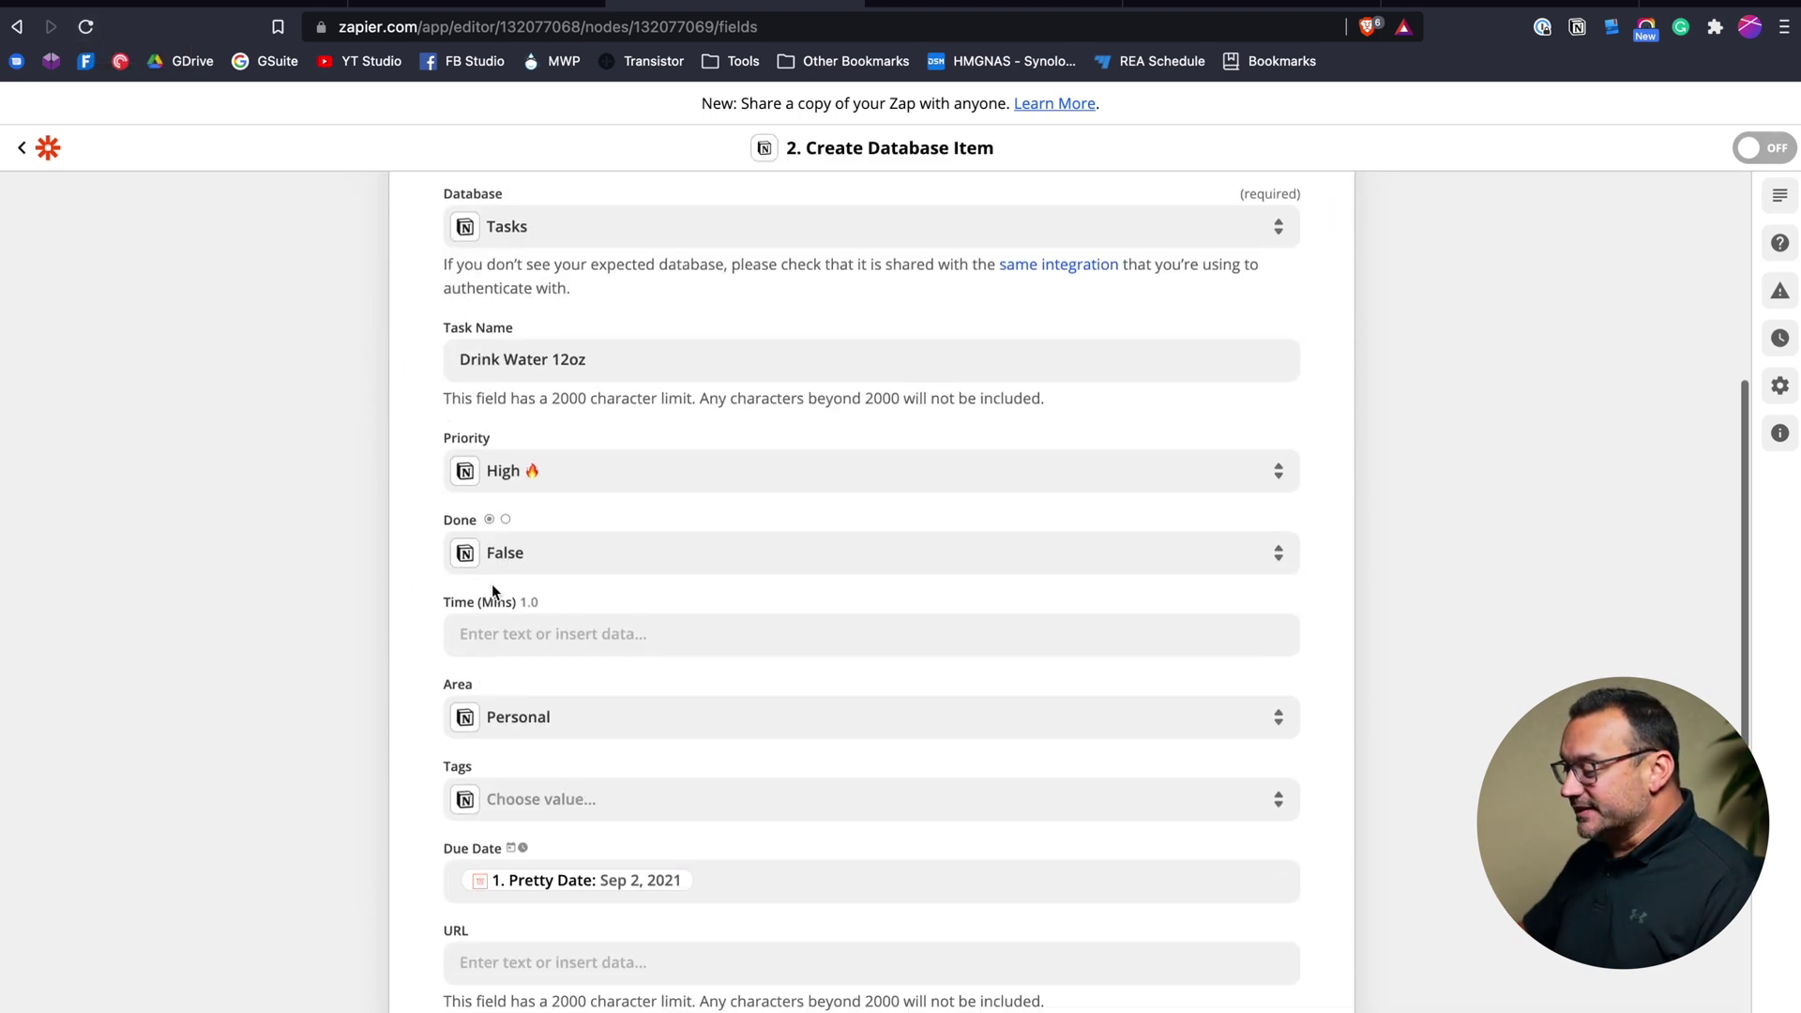
{"action": "scroll", "coordinate": [491, 584], "scroll_direction": "down", "scroll_amount": 5}
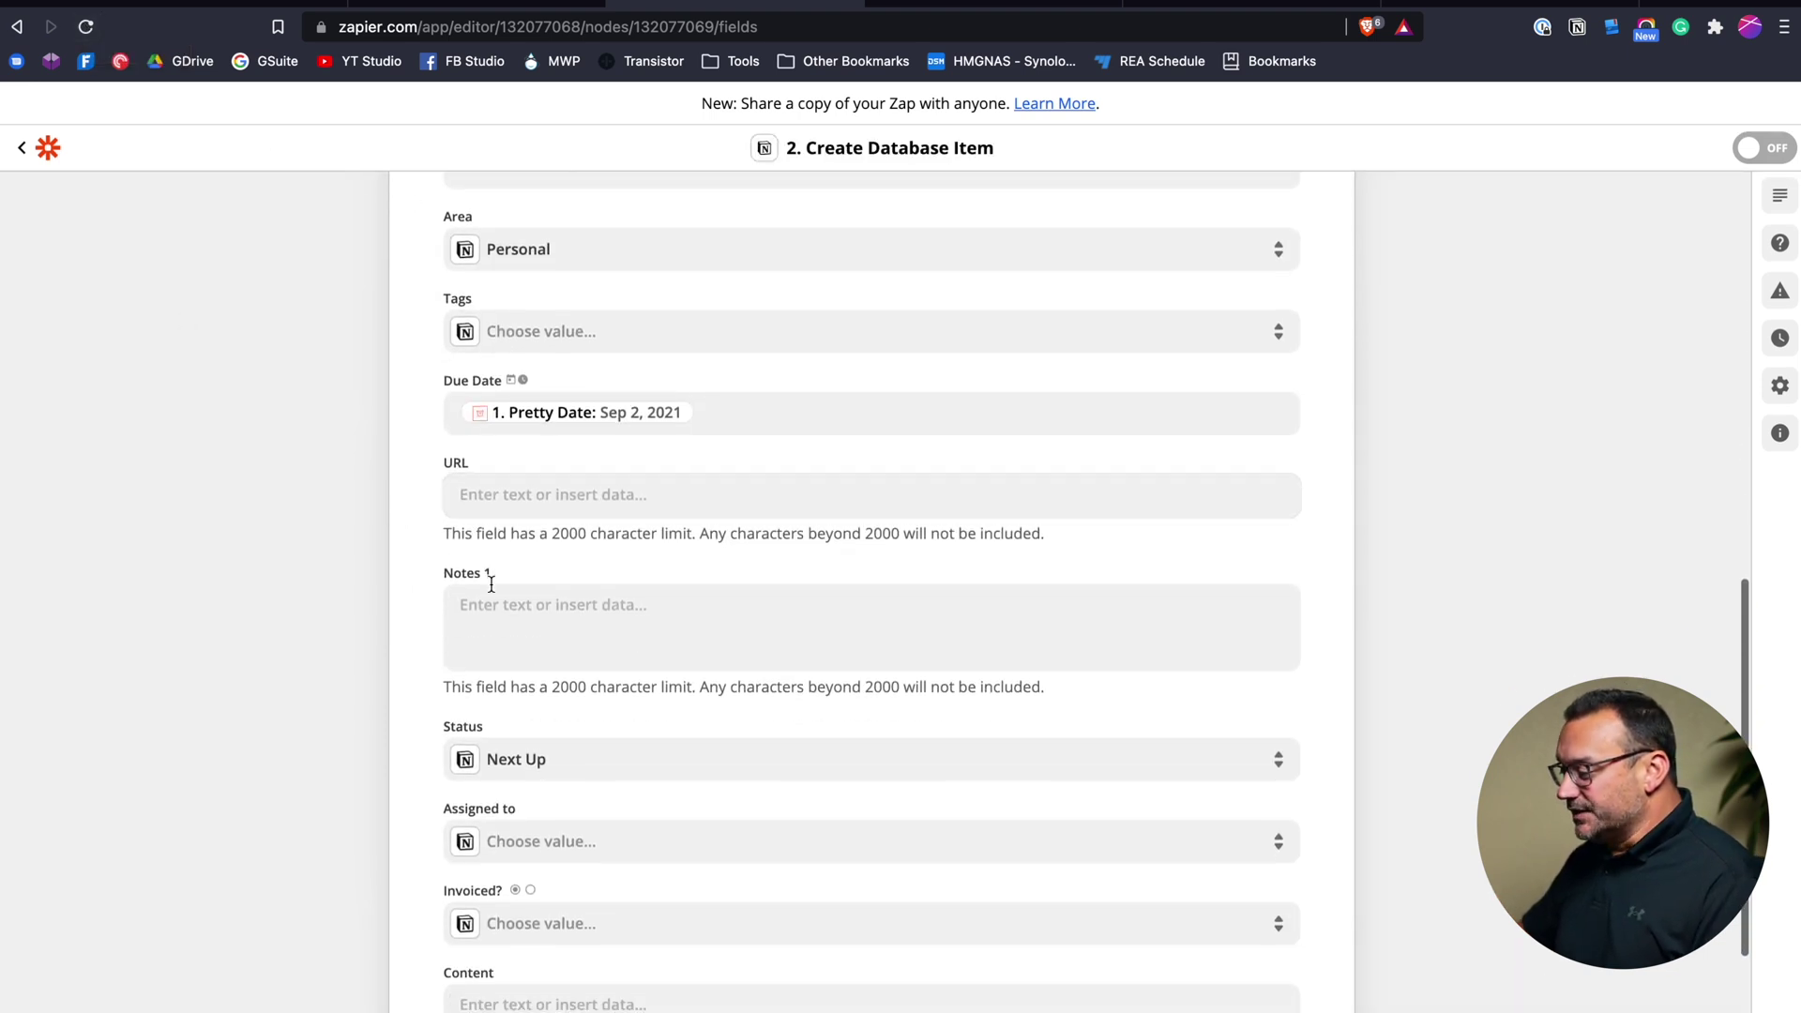
{"action": "scroll", "coordinate": [492, 583], "scroll_direction": "down", "scroll_amount": 3}
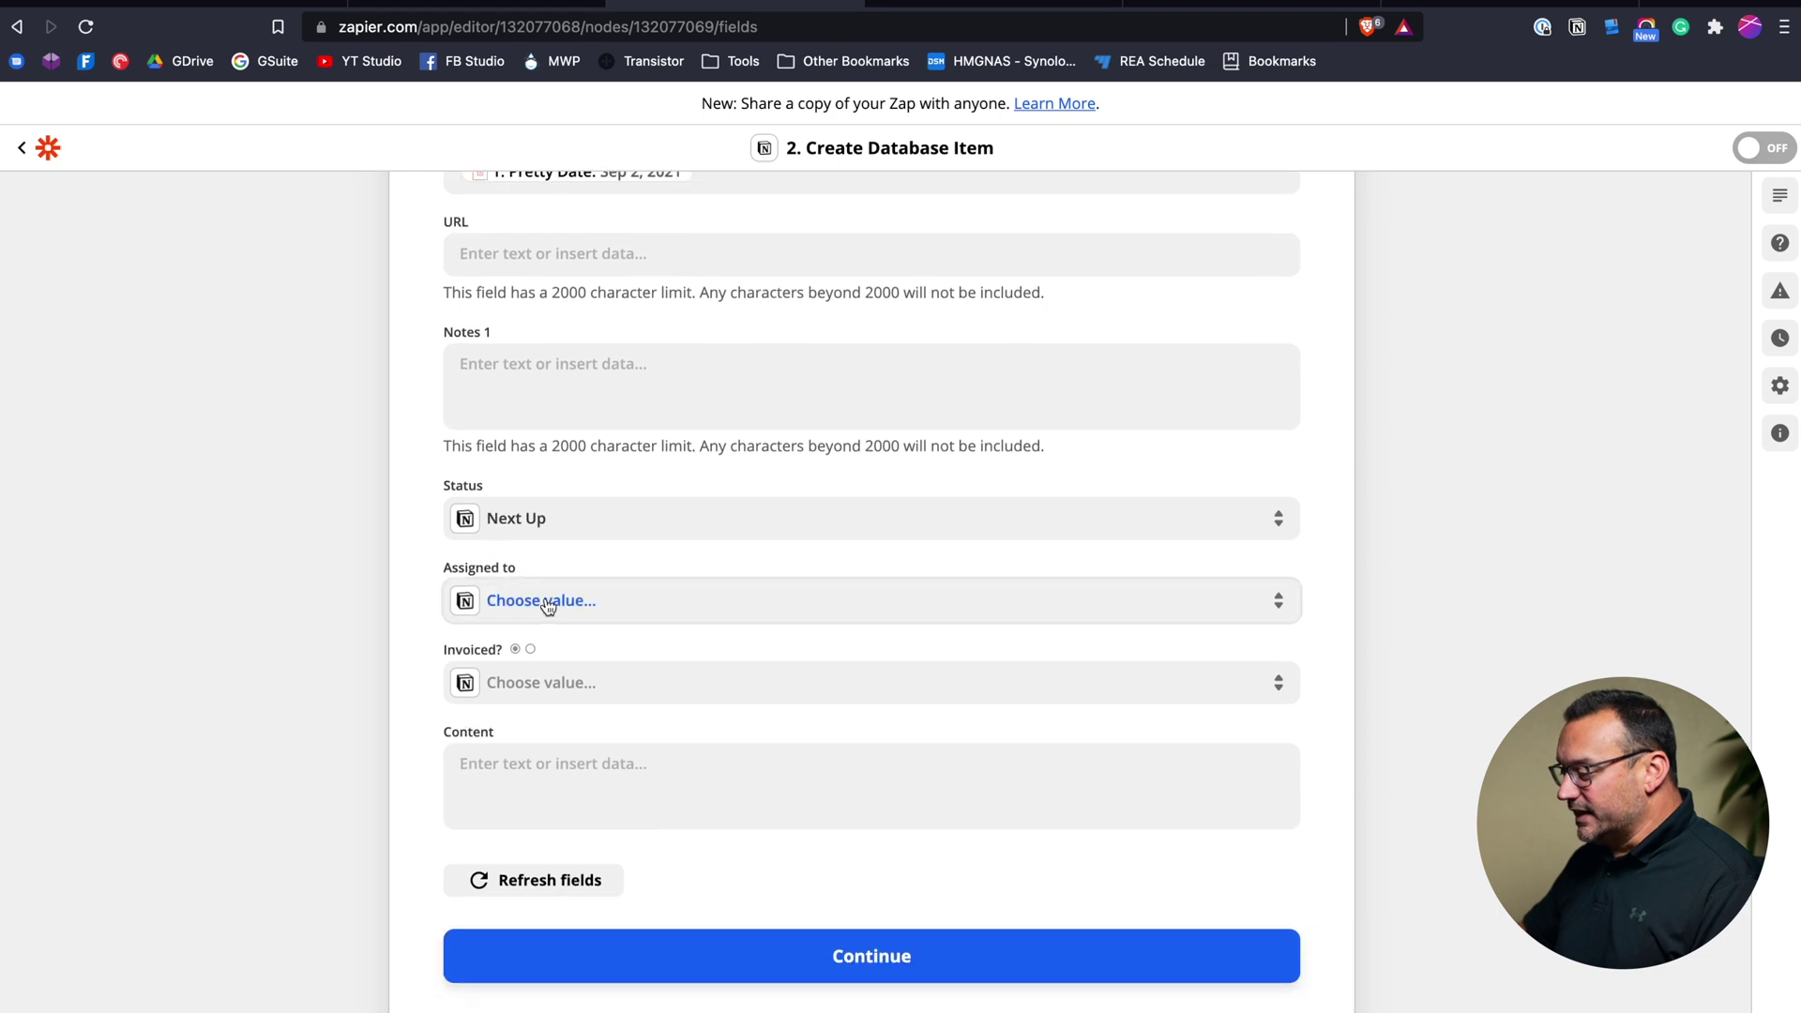
{"action": "left_click", "coordinate": [494, 599]}
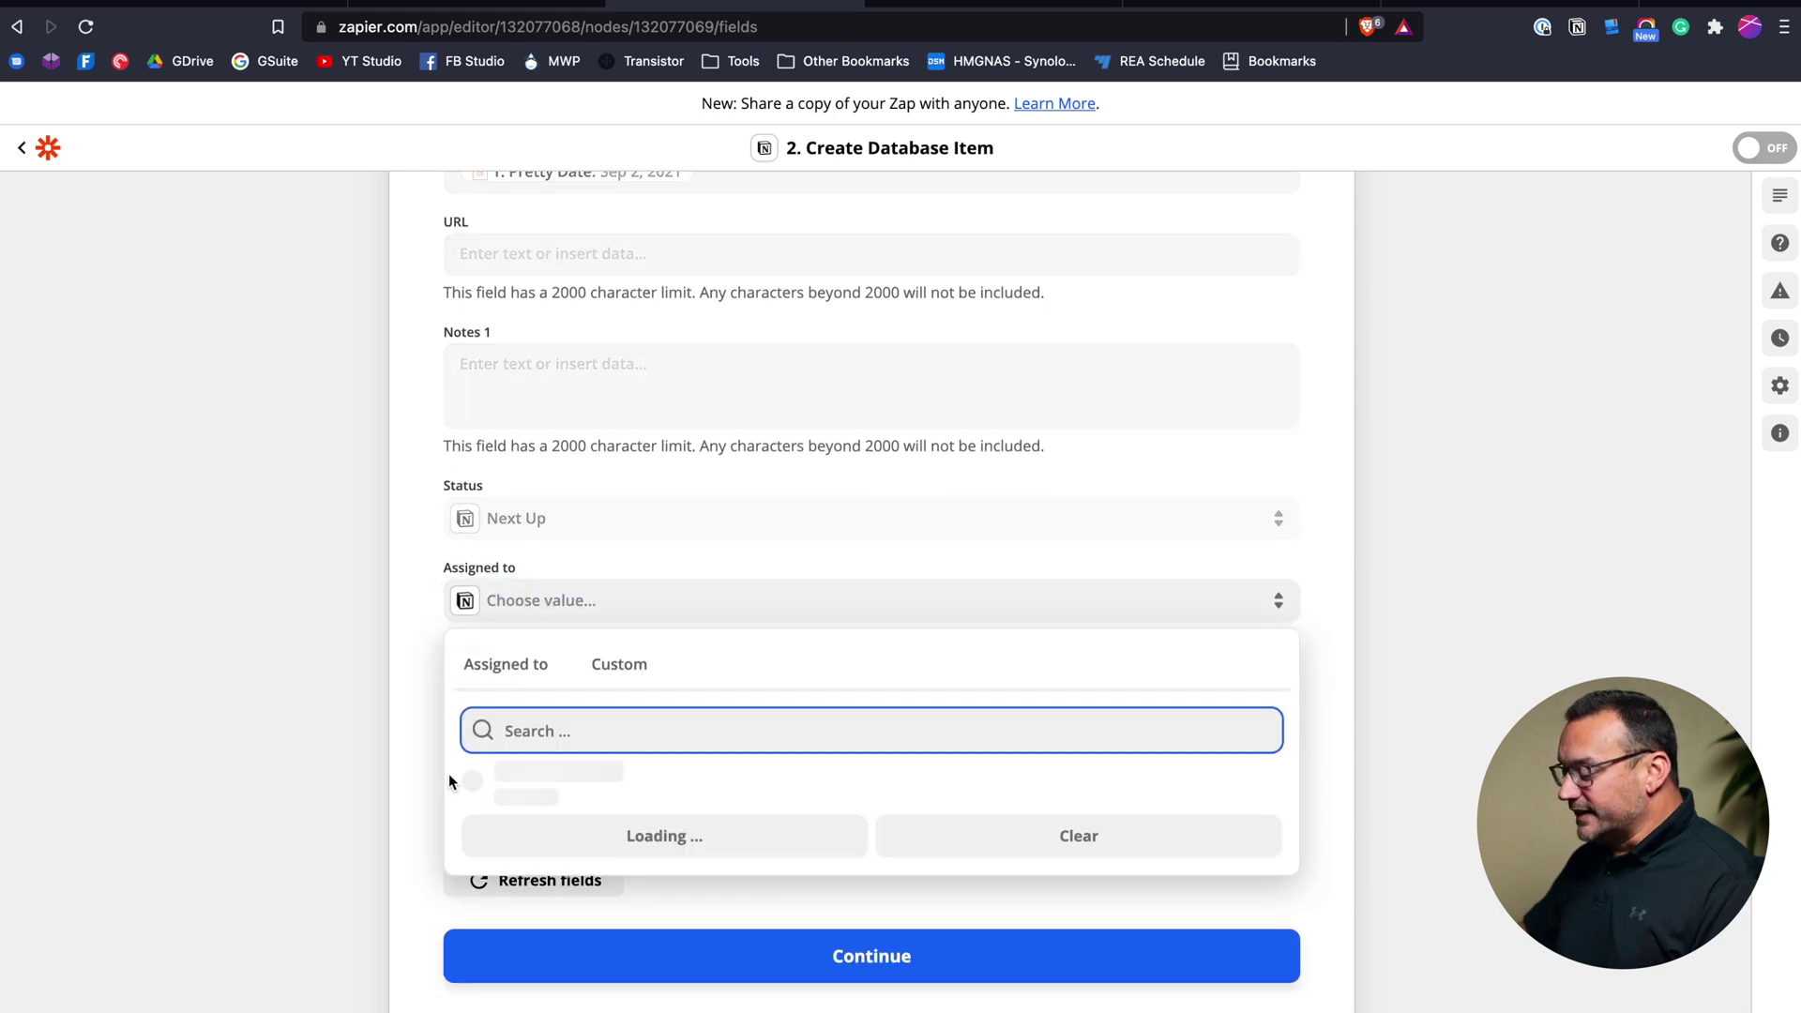
{"action": "left_click", "coordinate": [480, 791]}
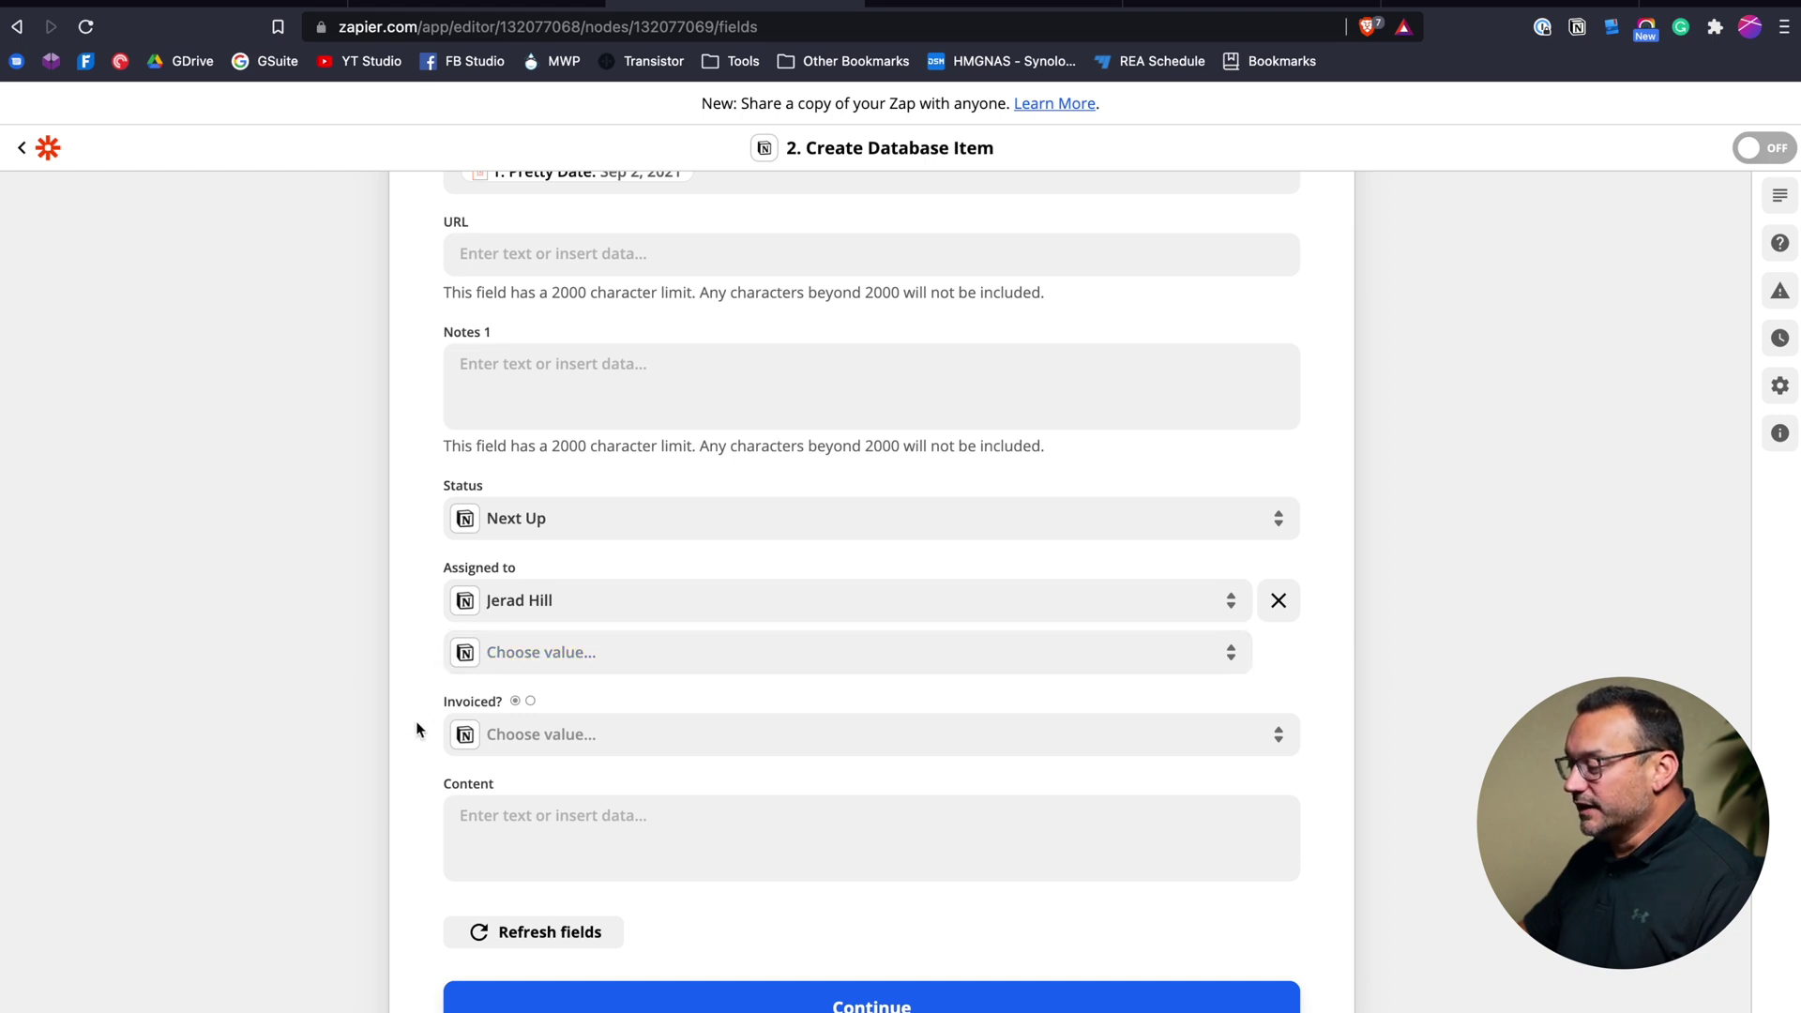
- Leave the Tags field empty and confirm the Notion action's field settings
{"action": "scroll", "coordinate": [416, 722], "scroll_direction": "up", "scroll_amount": 3}
{"action": "scroll", "coordinate": [416, 722], "scroll_direction": "up", "scroll_amount": 4}
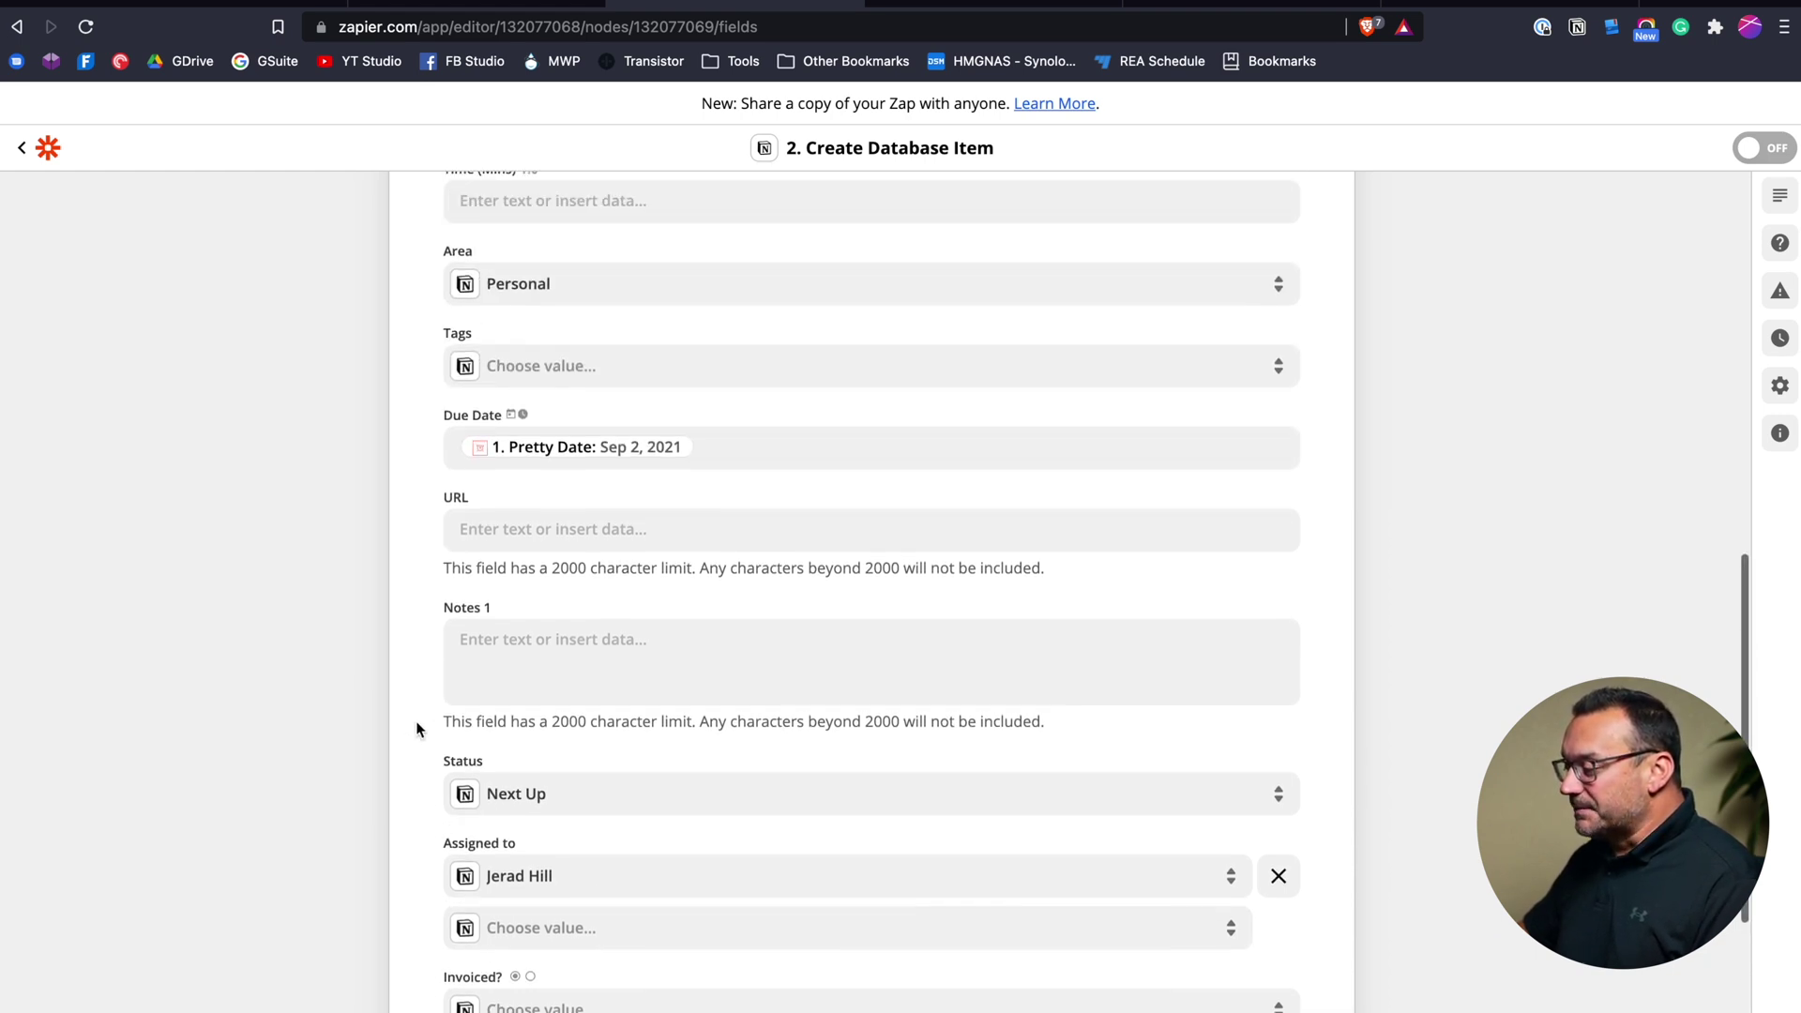
{"action": "left_click", "coordinate": [538, 445]}
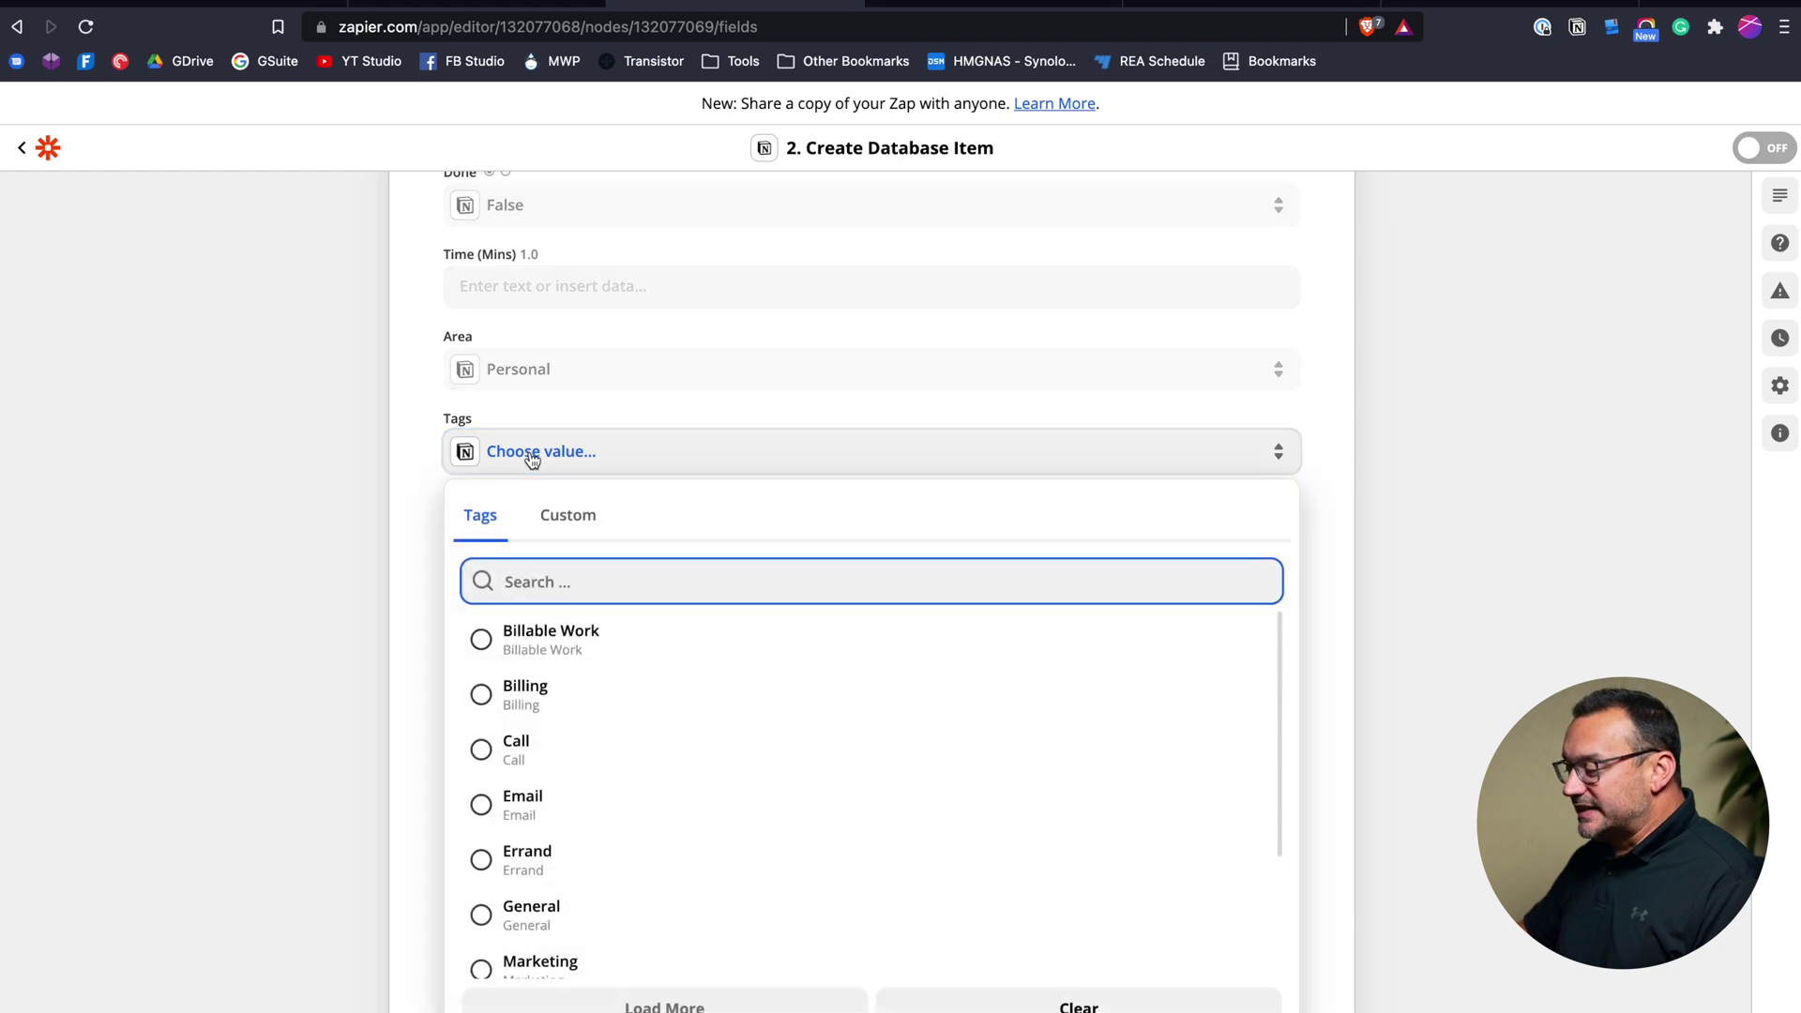
{"action": "scroll", "coordinate": [546, 703], "scroll_direction": "down", "scroll_amount": 2}
{"action": "scroll", "coordinate": [547, 704], "scroll_direction": "down", "scroll_amount": 5}
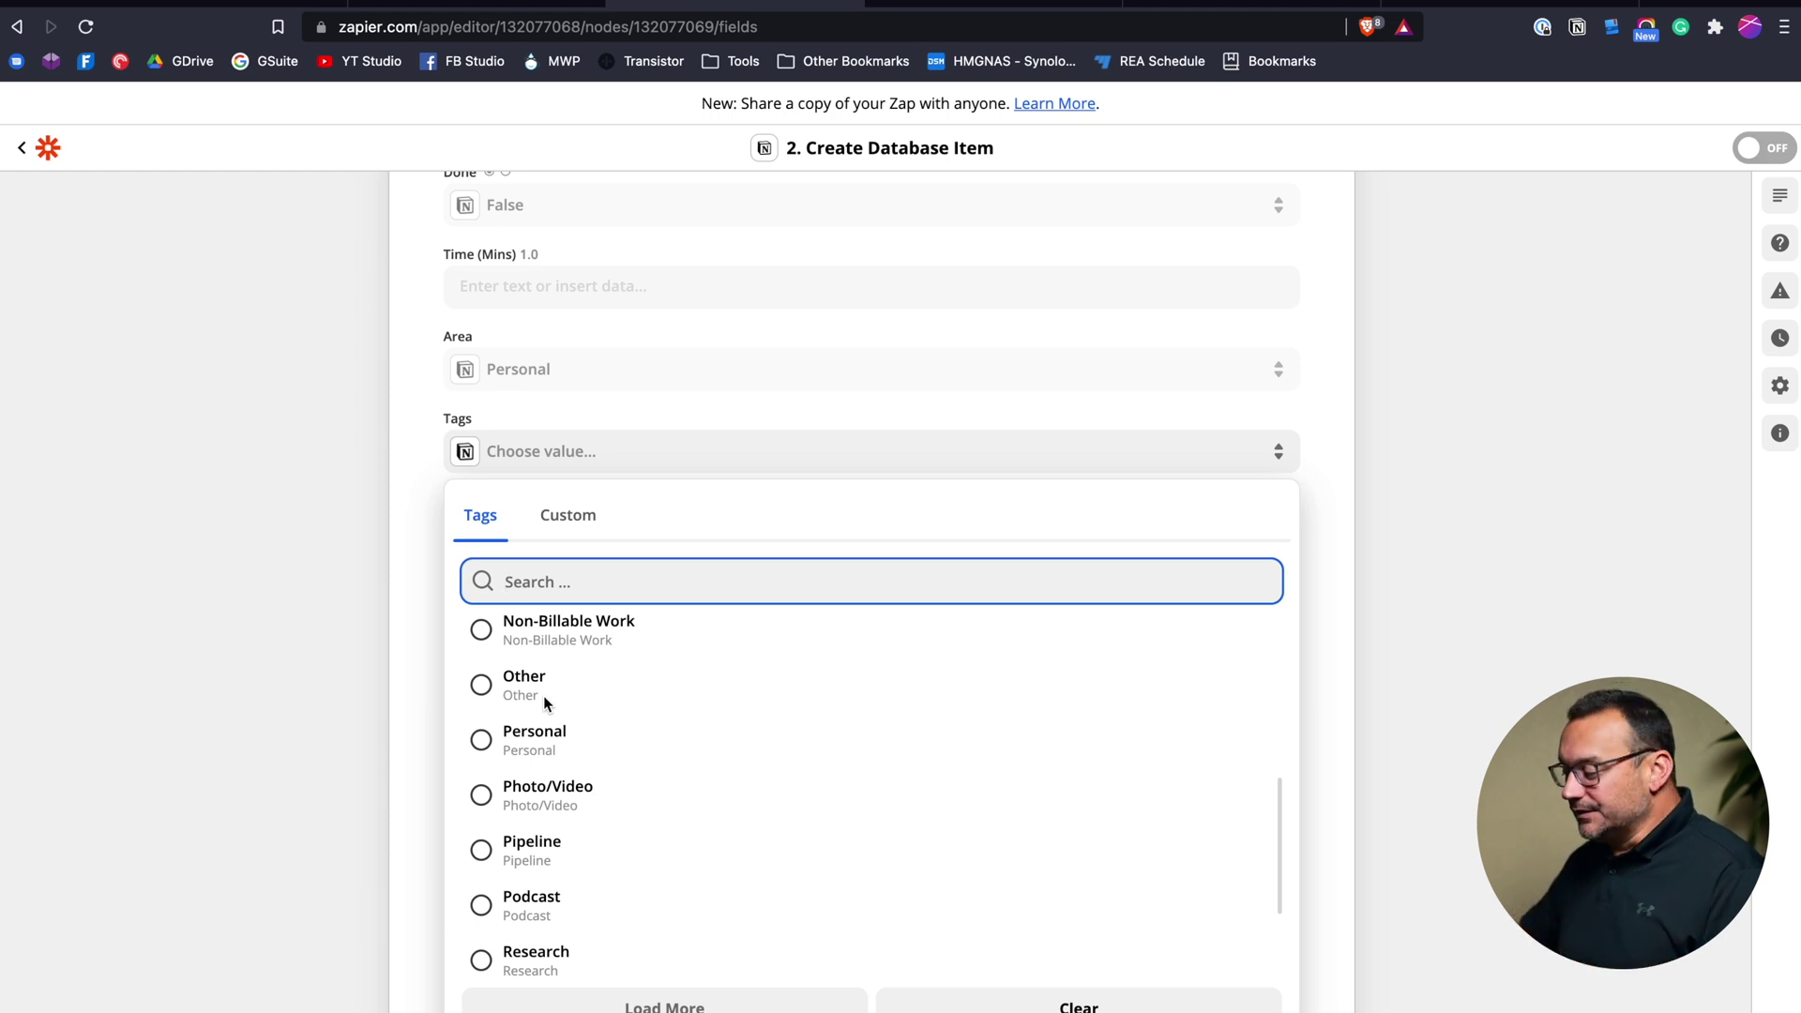
{"action": "scroll", "coordinate": [539, 768], "scroll_direction": "down", "scroll_amount": 2}
{"action": "scroll", "coordinate": [538, 768], "scroll_direction": "down", "scroll_amount": 1}
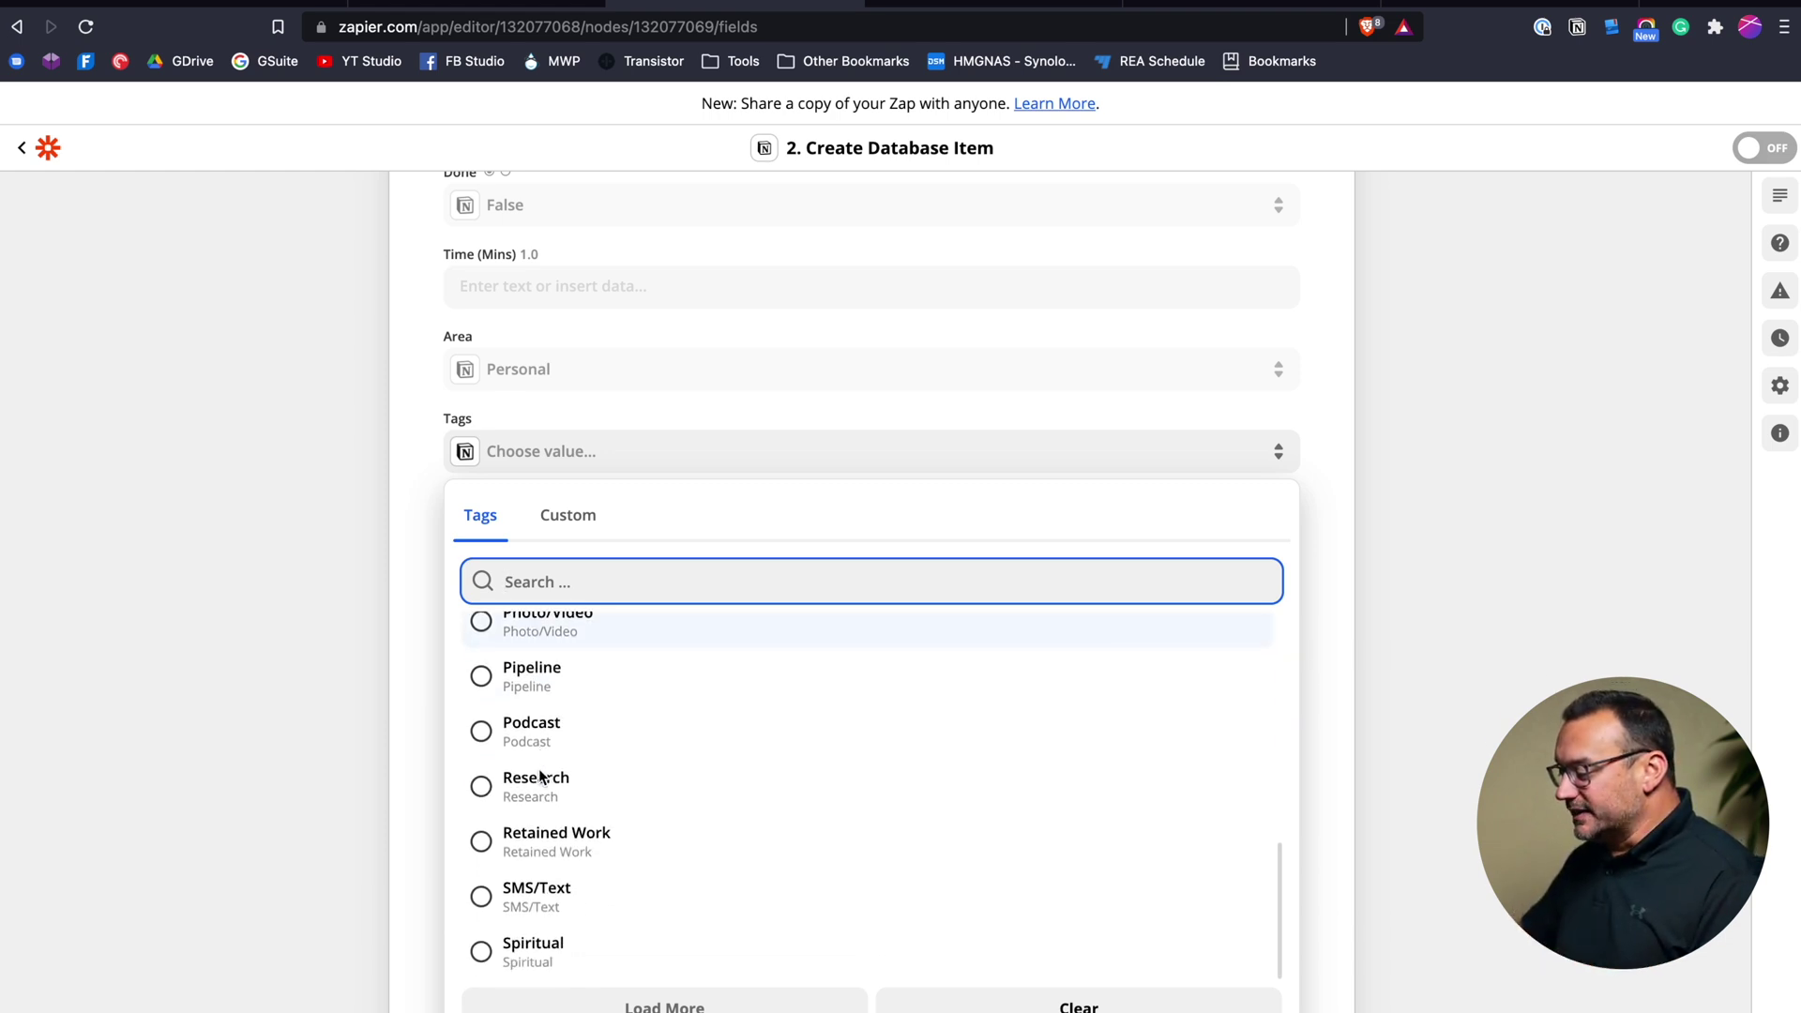
{"action": "scroll", "coordinate": [538, 768], "scroll_direction": "up", "scroll_amount": 6}
{"action": "left_click", "coordinate": [415, 729]}
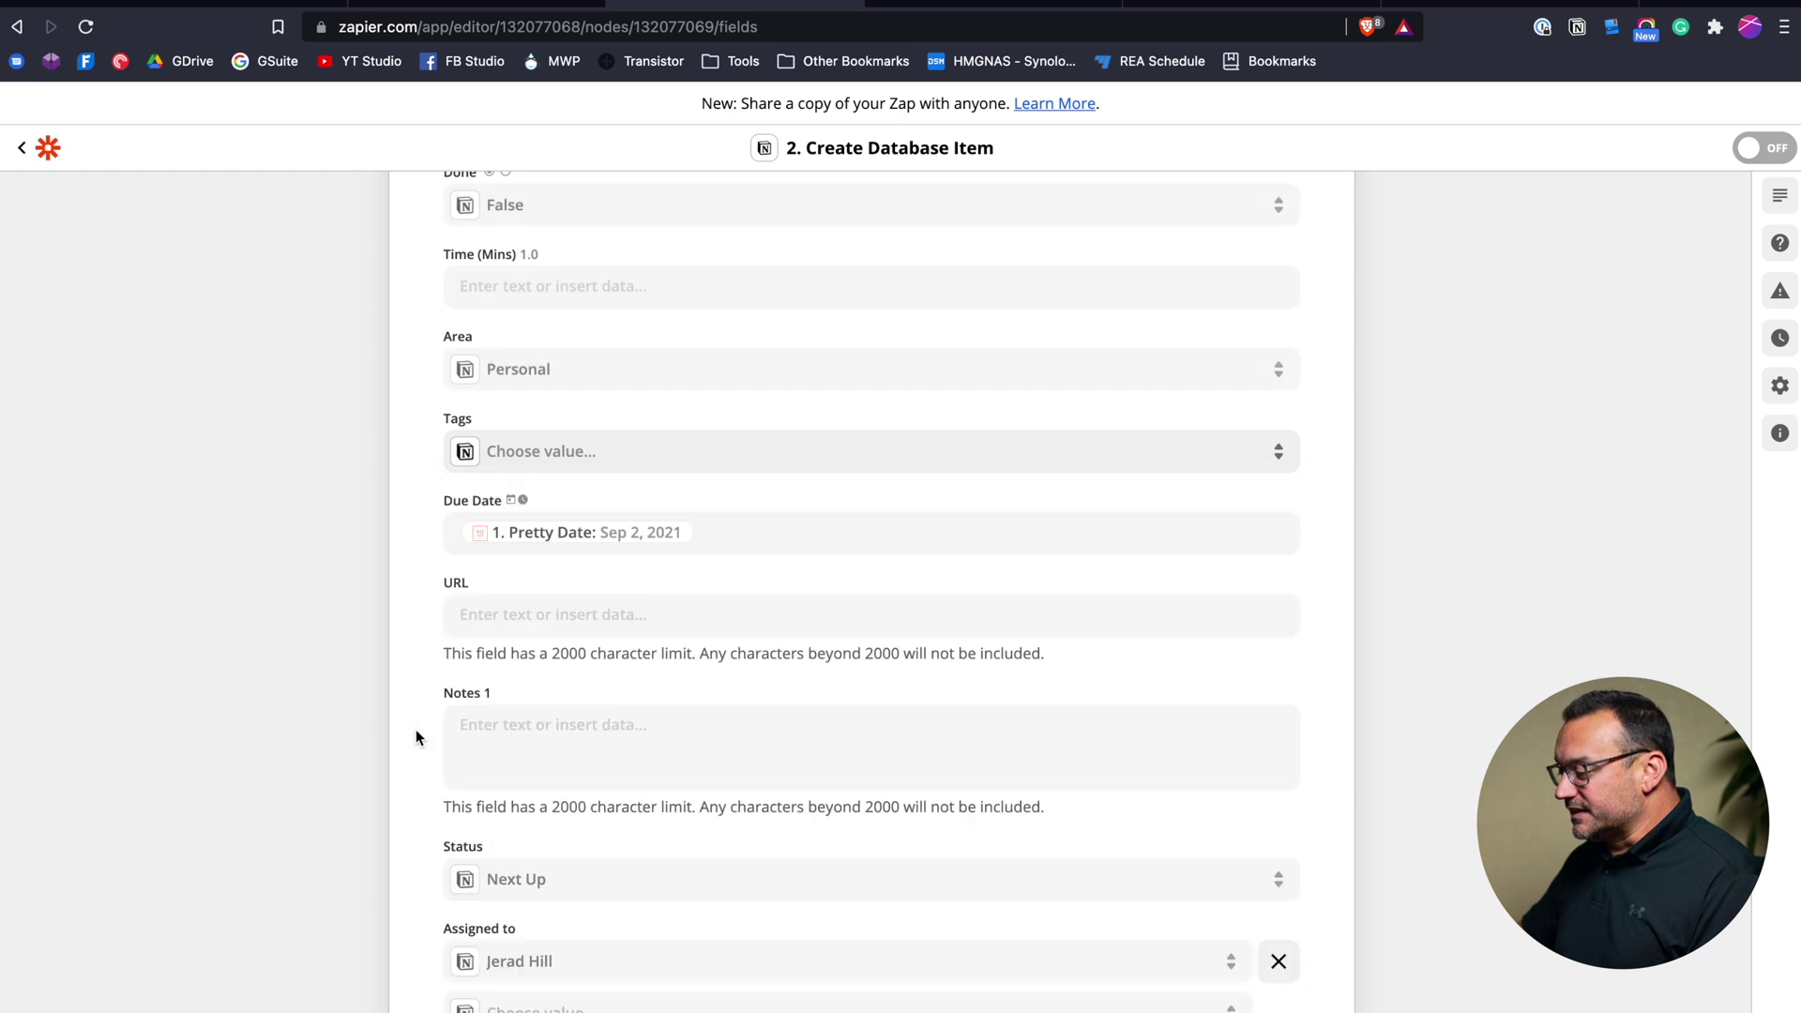
{"action": "scroll", "coordinate": [414, 728], "scroll_direction": "down", "scroll_amount": 5}
{"action": "left_click", "coordinate": [842, 921]}
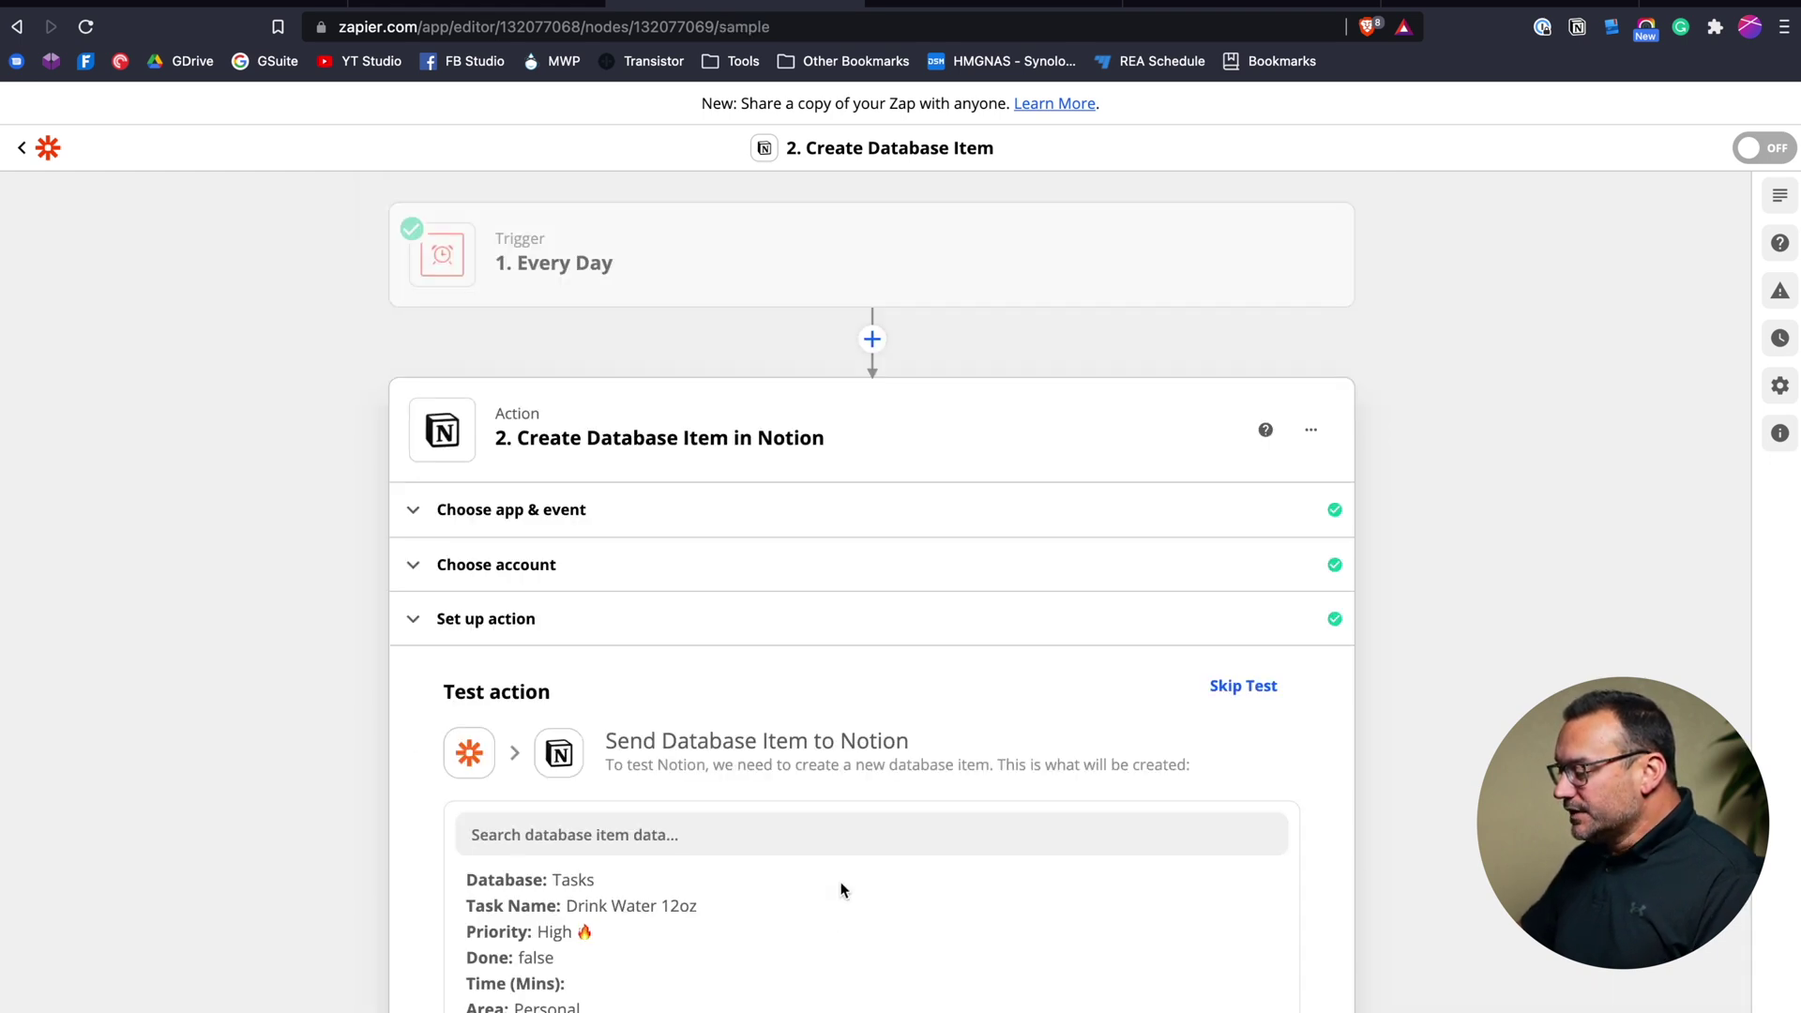
- Send a test item, Drink Water 12oz with High priority, to Notion, then switch to Notion
{"action": "scroll", "coordinate": [672, 686], "scroll_direction": "down", "scroll_amount": 7}
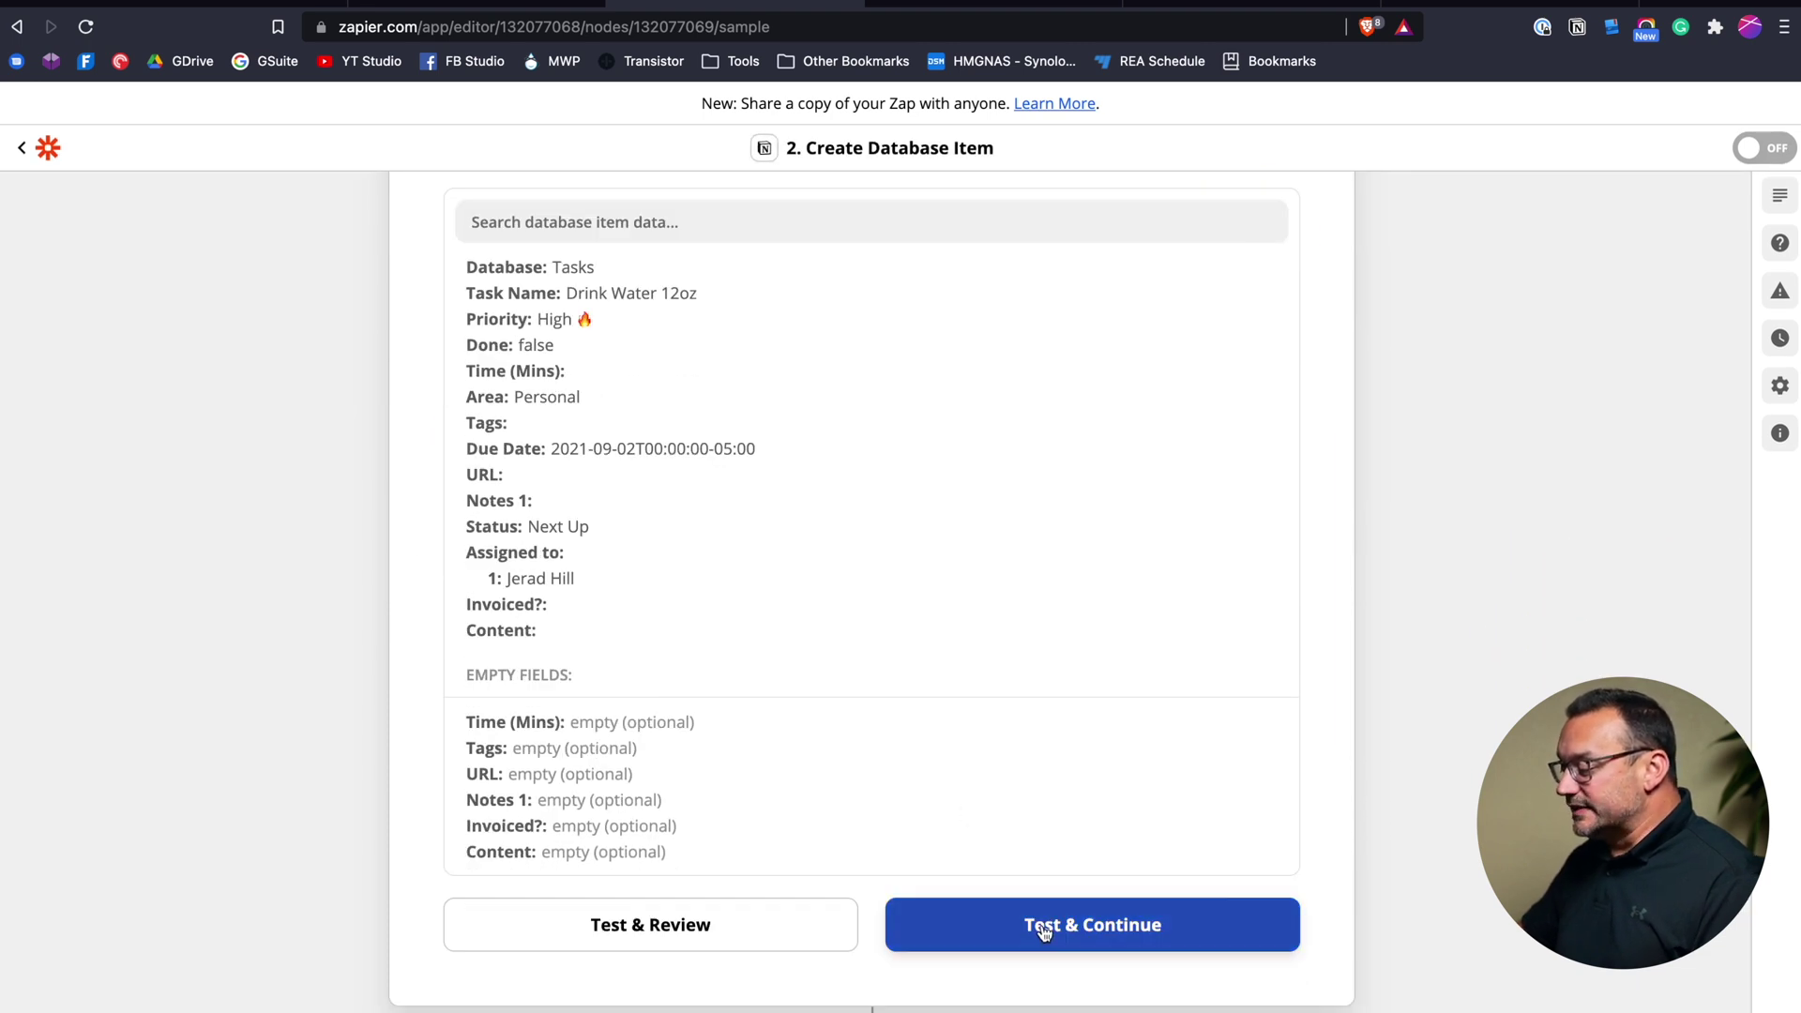
{"action": "left_click", "coordinate": [1043, 928]}
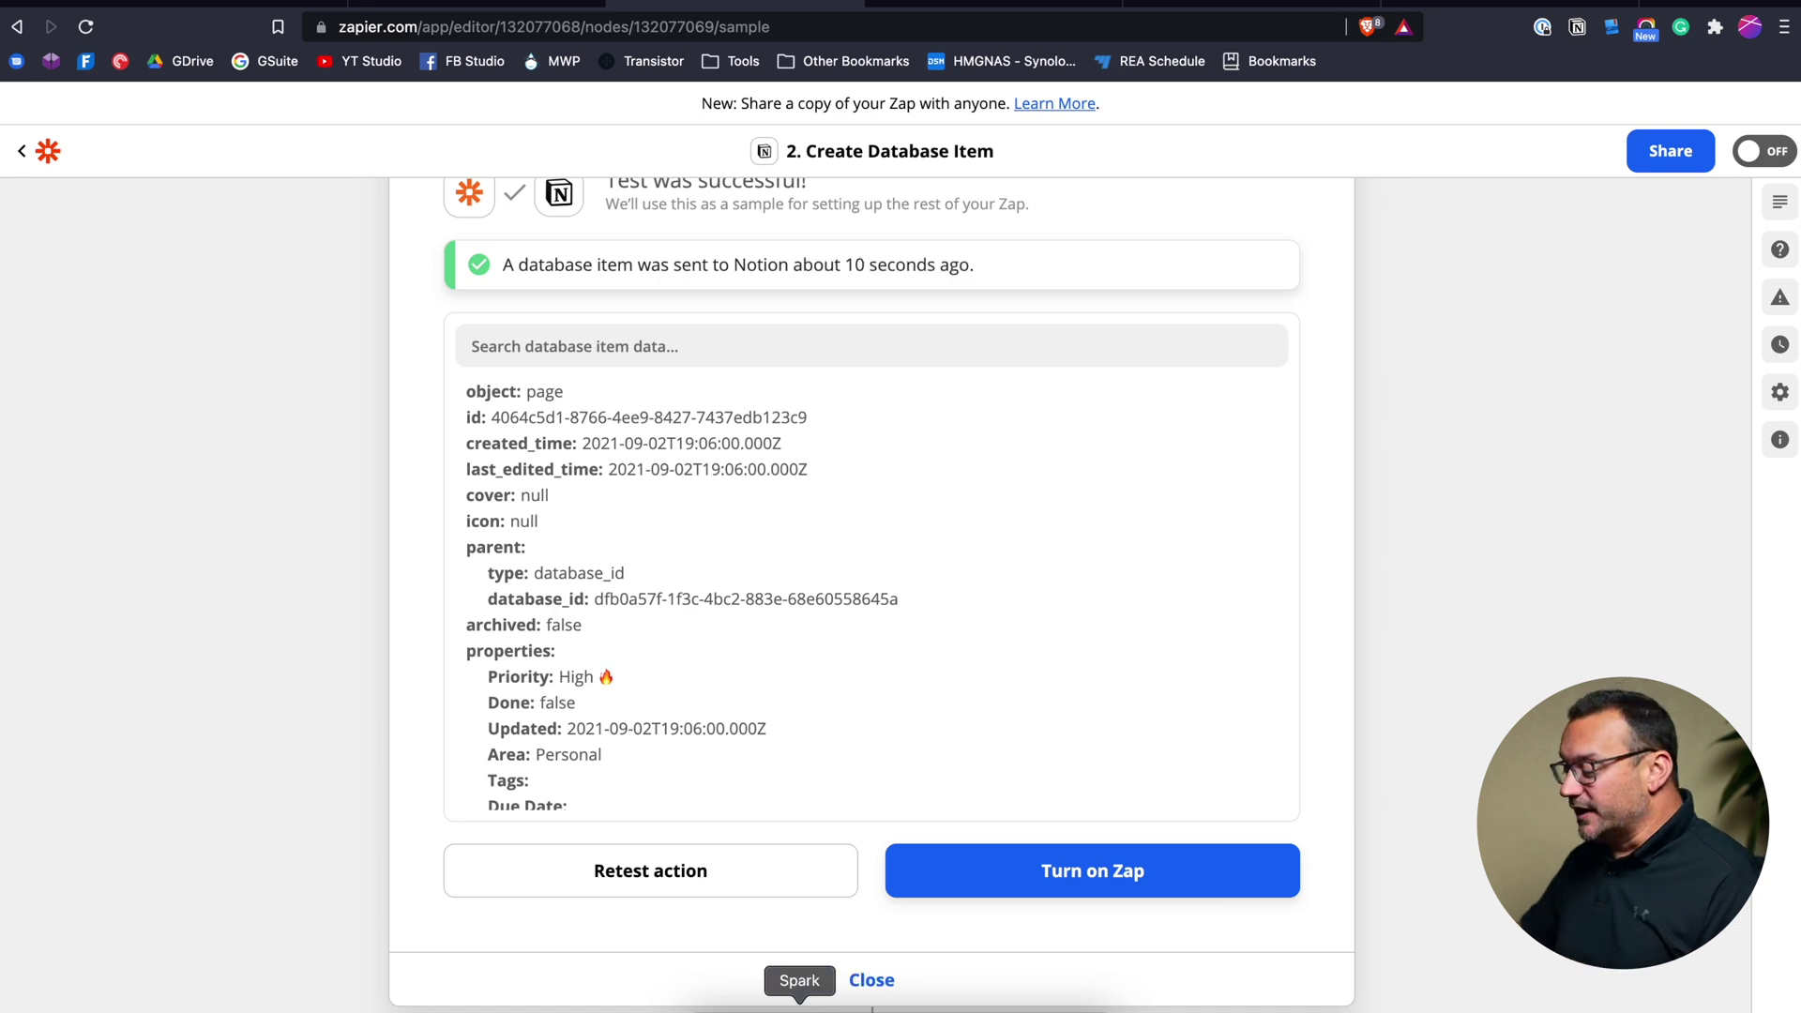
{"action": "left_click", "coordinate": [844, 1006]}
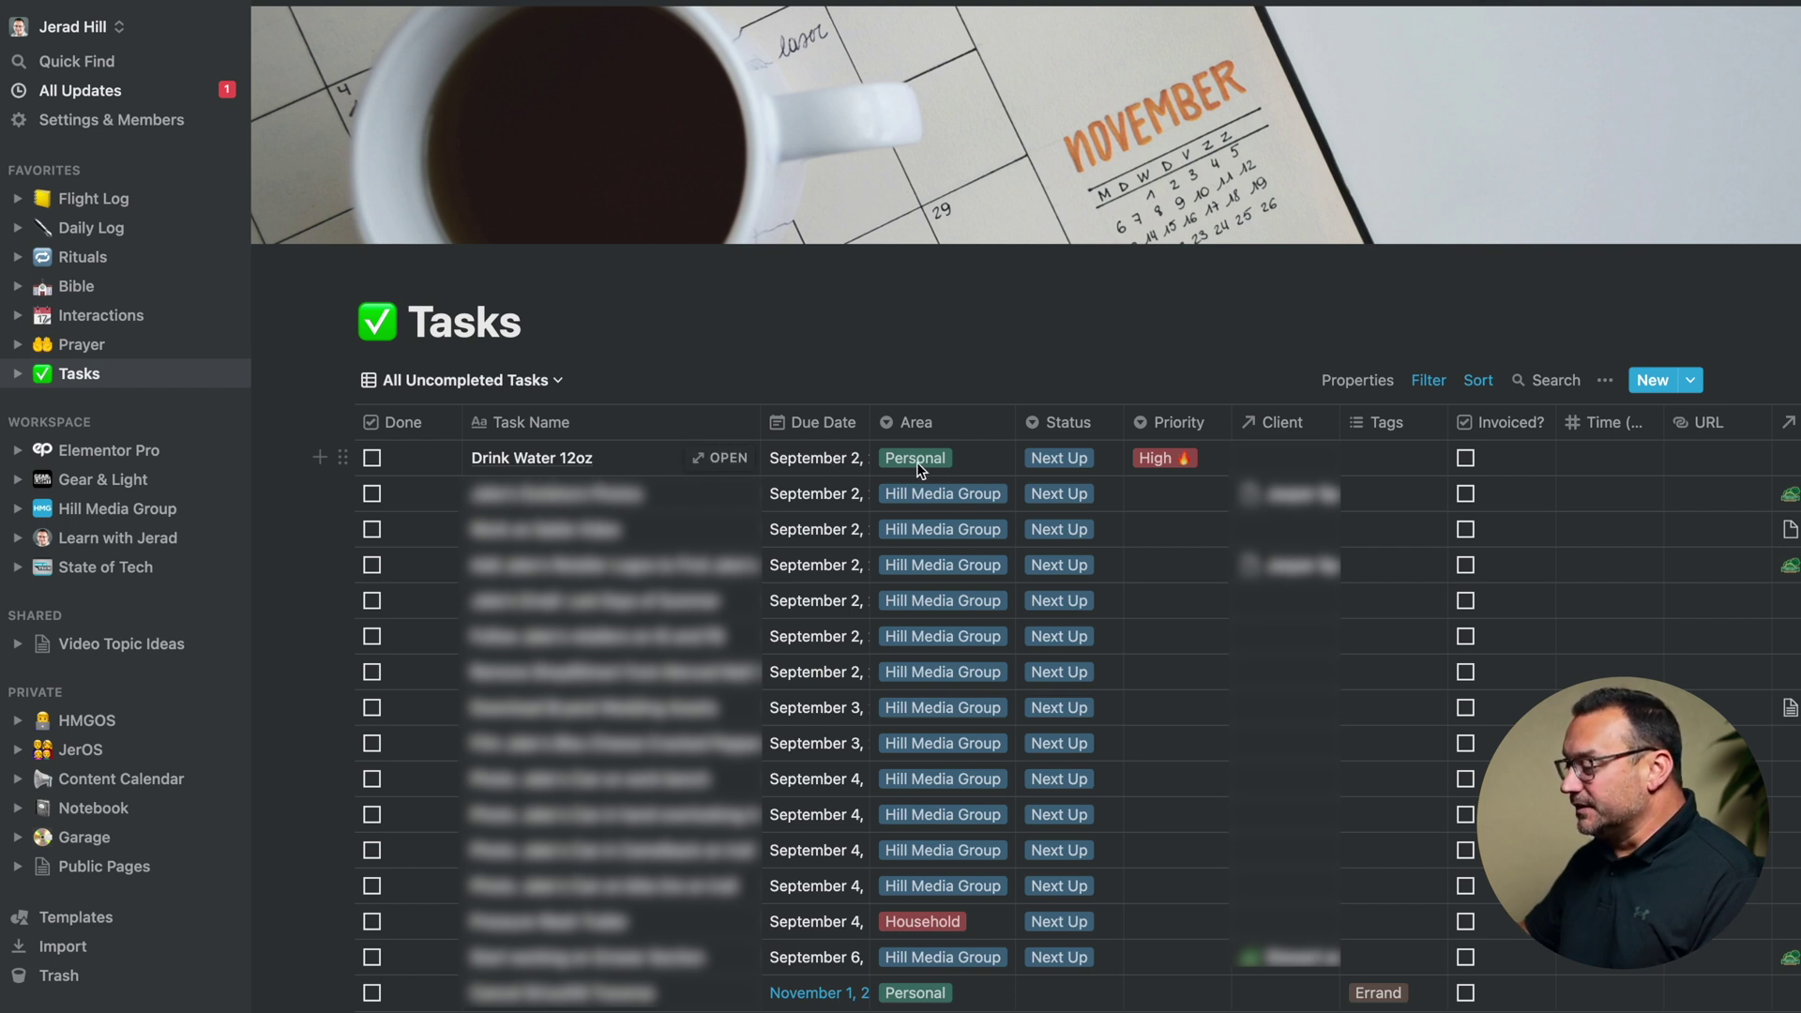
- Find the Drink Water 12oz row in the Tasks table and open its details
{"action": "scroll", "coordinate": [931, 454], "scroll_direction": "right", "scroll_amount": 2}
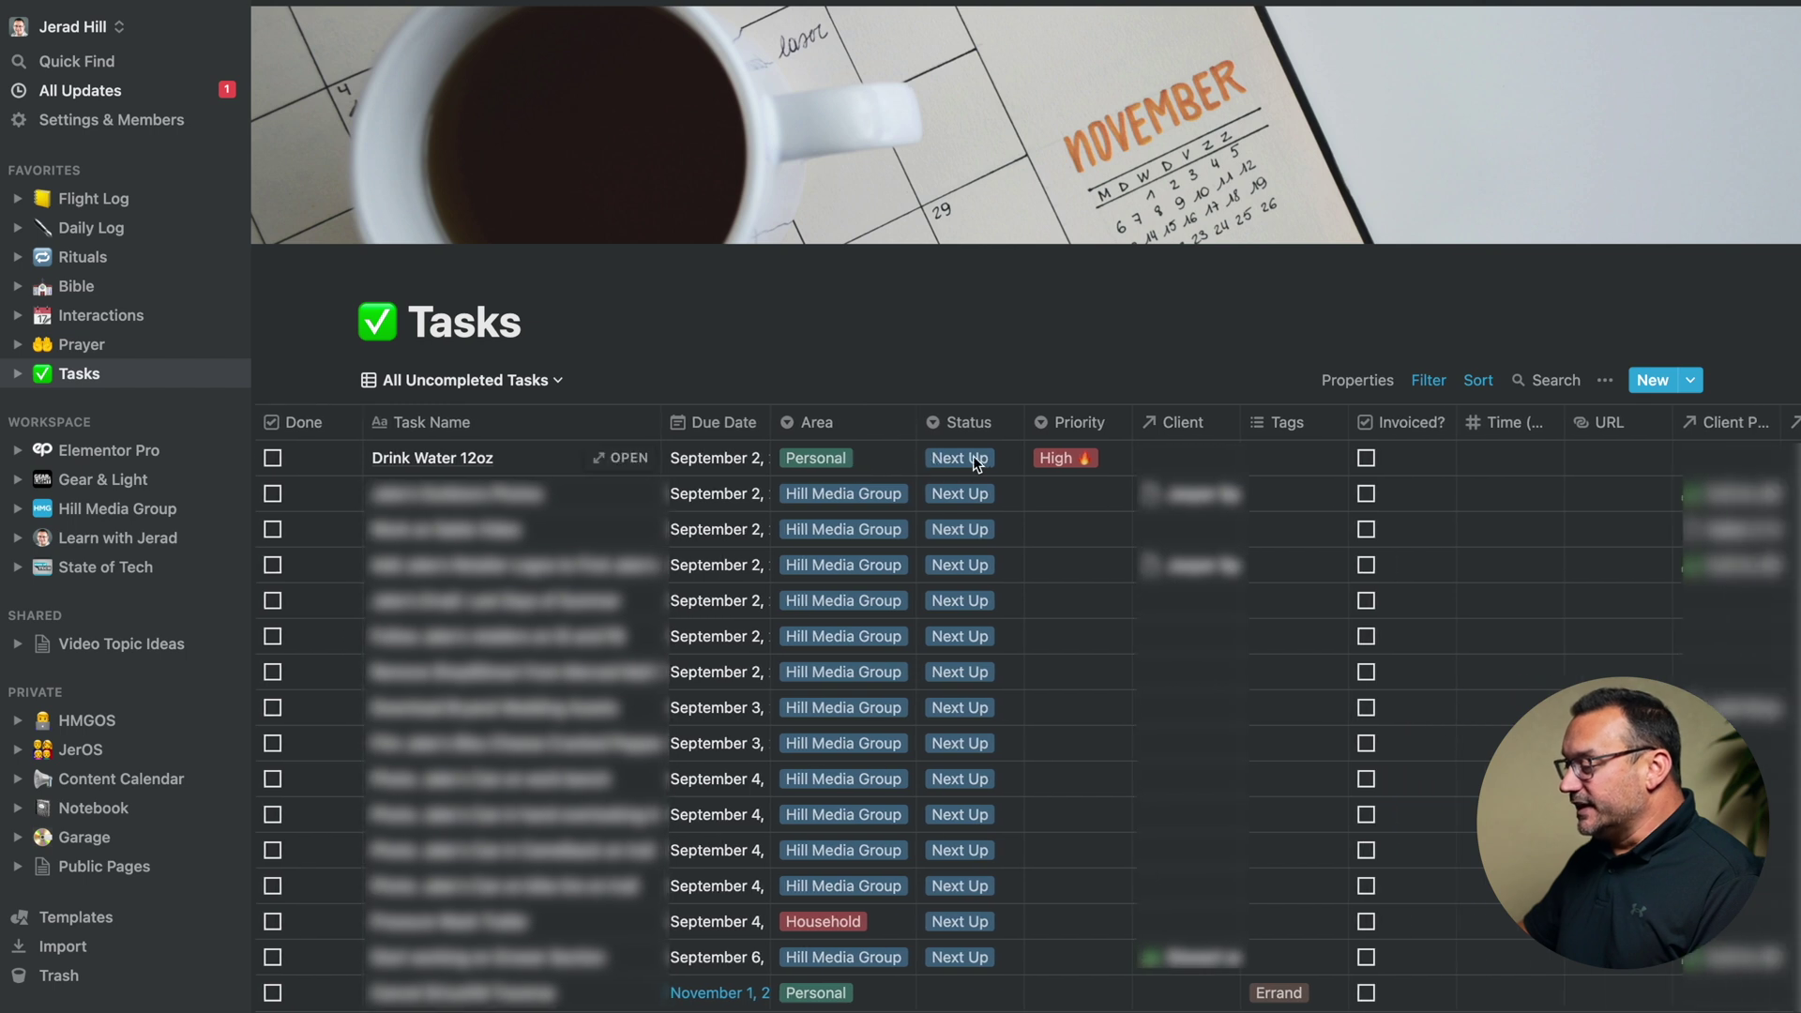
{"action": "scroll", "coordinate": [990, 454], "scroll_direction": "right", "scroll_amount": 2}
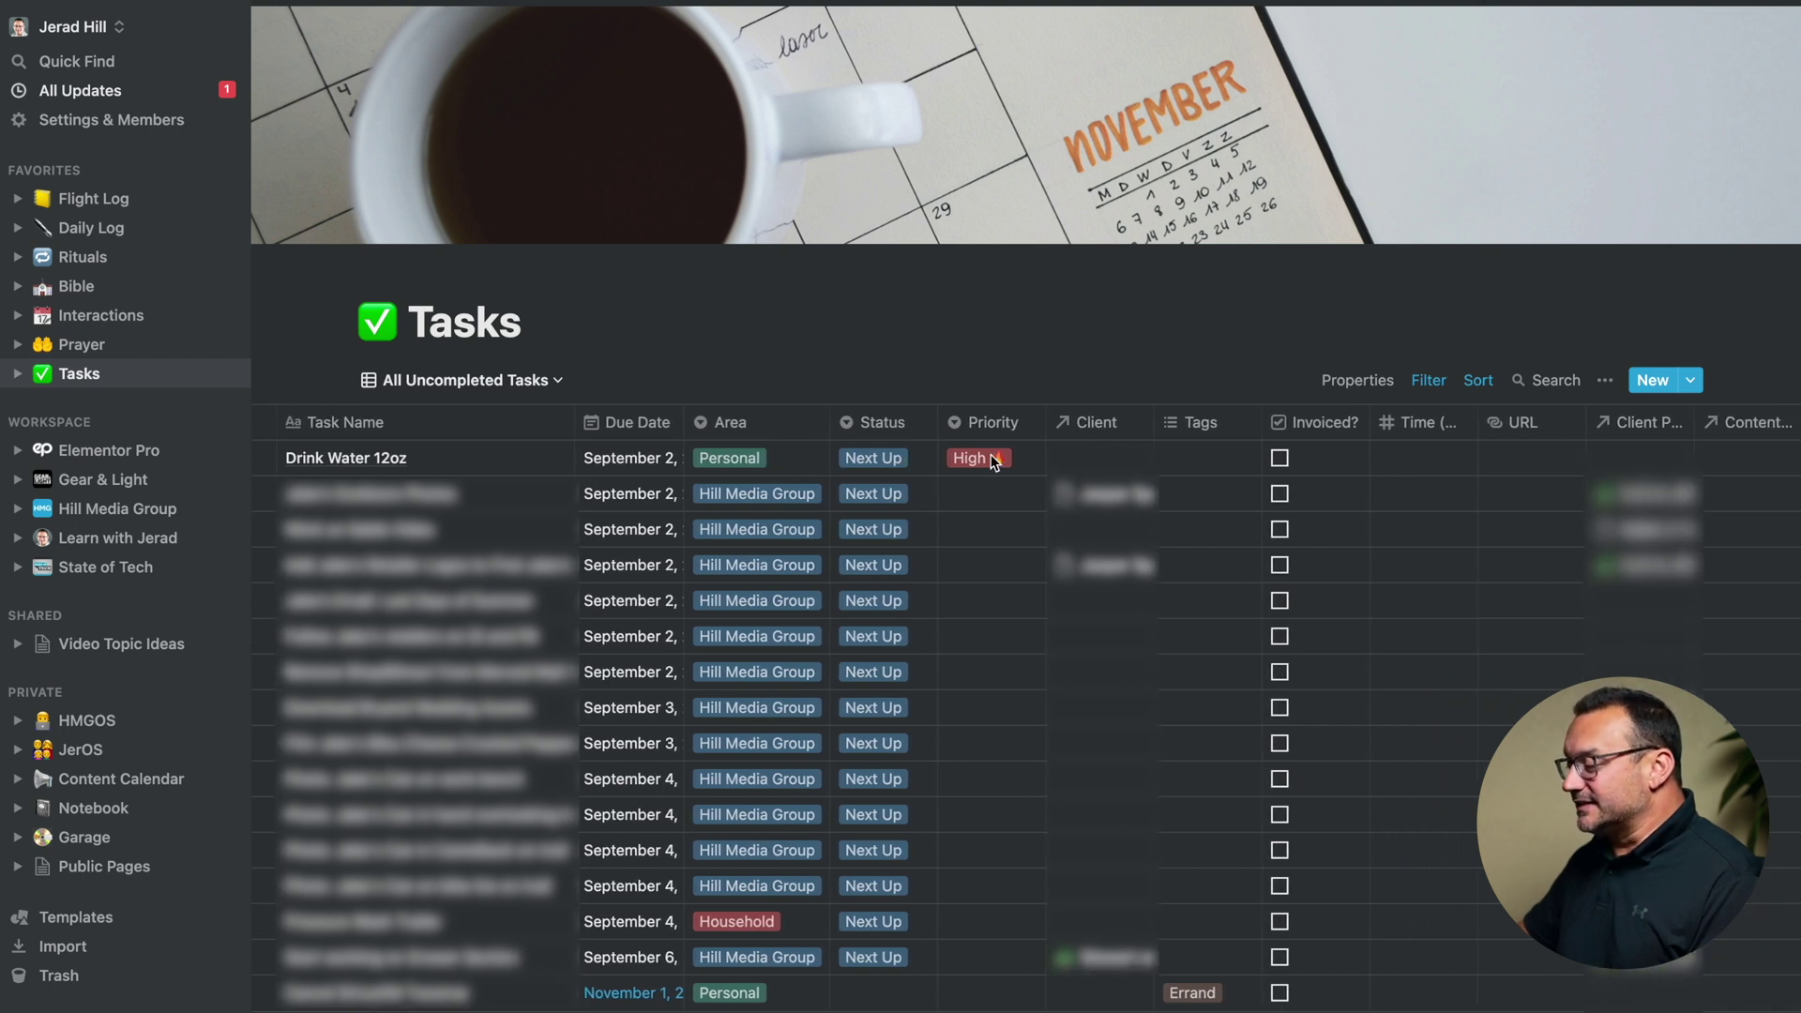
{"action": "scroll", "coordinate": [1023, 467], "scroll_direction": "right", "scroll_amount": 4}
{"action": "scroll", "coordinate": [1022, 466], "scroll_direction": "right", "scroll_amount": 9}
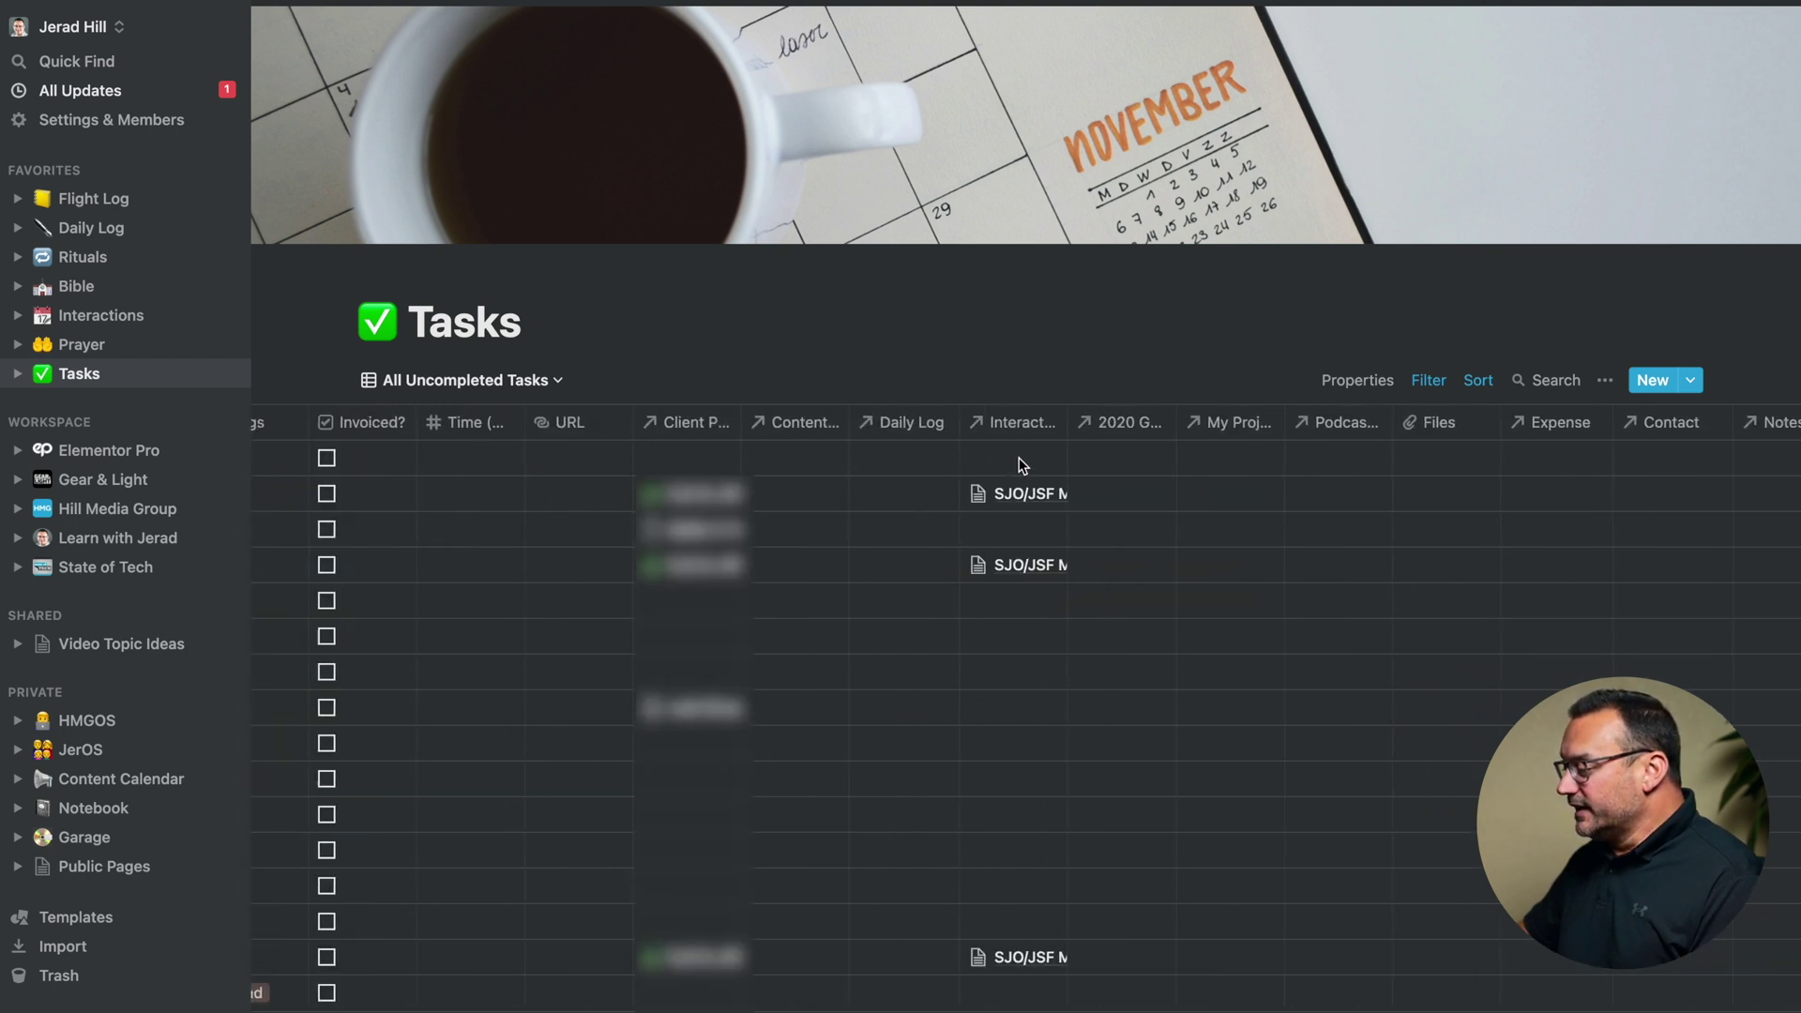
{"action": "scroll", "coordinate": [1022, 466], "scroll_direction": "left", "scroll_amount": 5}
{"action": "scroll", "coordinate": [1023, 466], "scroll_direction": "left", "scroll_amount": 10}
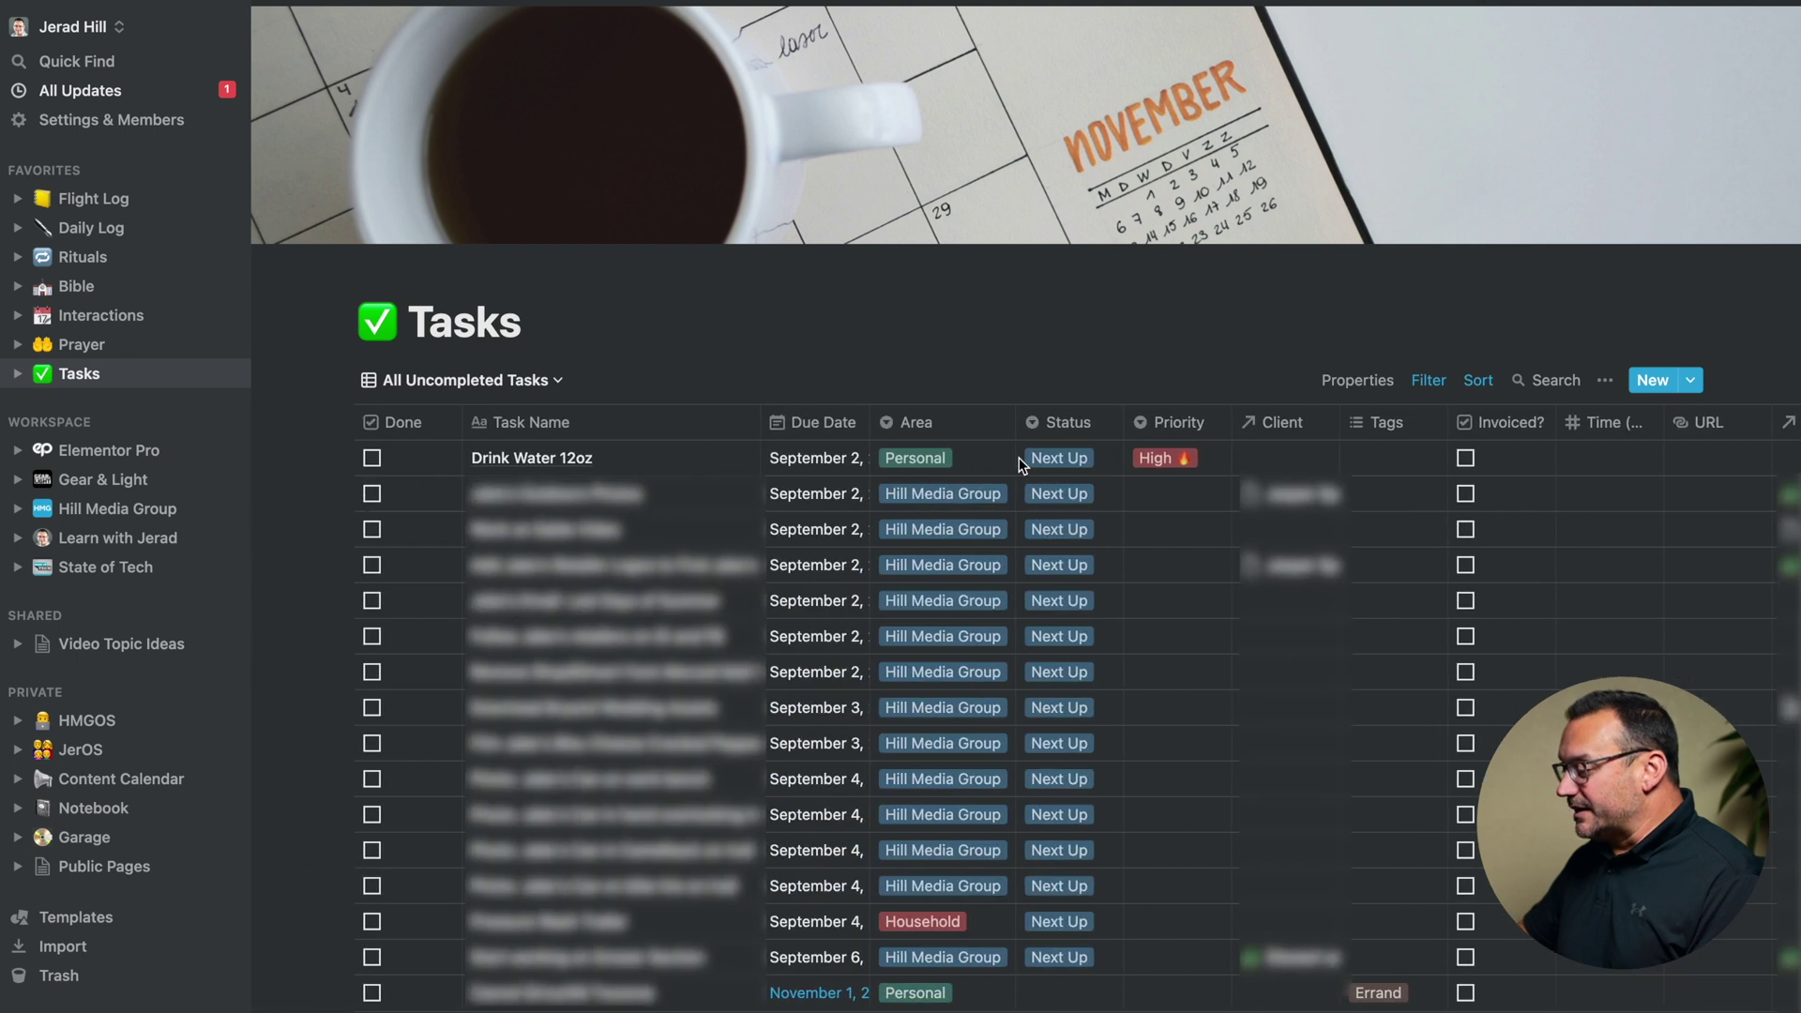
{"action": "left_click", "coordinate": [727, 458]}
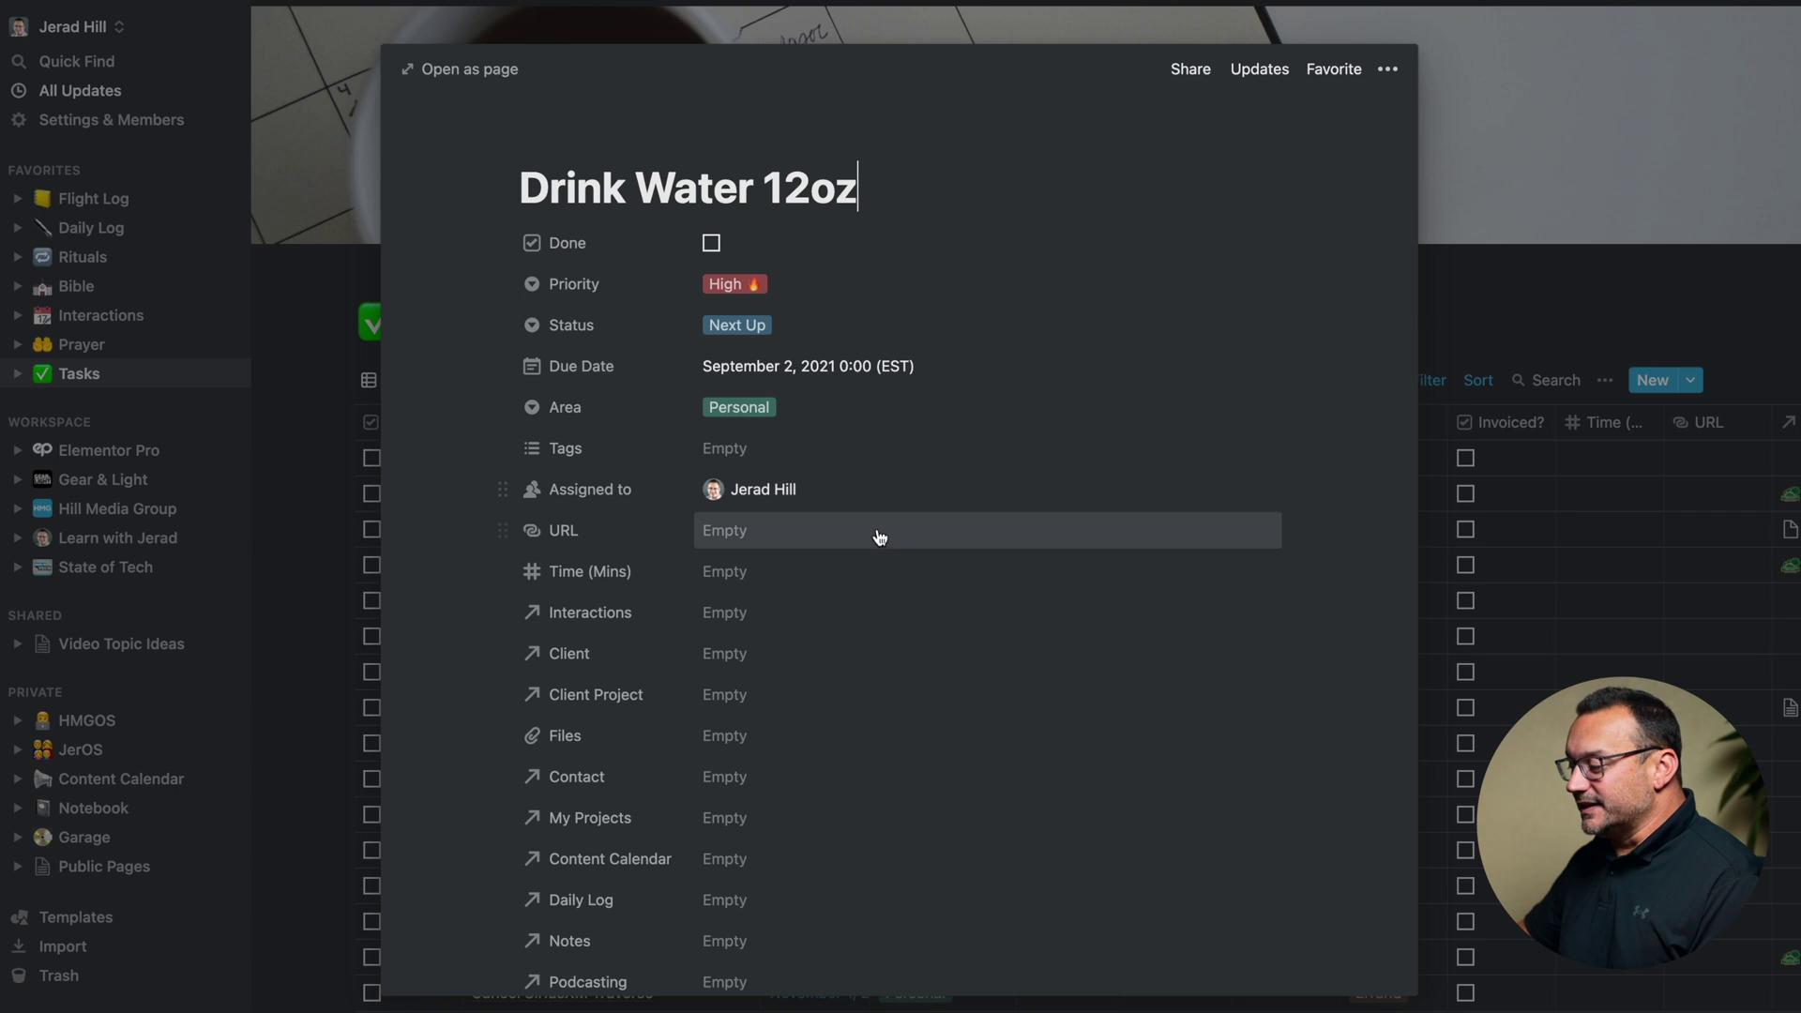
- Mark the Drink Water 12oz task Done with Status Completed, then close its details
{"action": "scroll", "coordinate": [876, 531], "scroll_direction": "down", "scroll_amount": 6}
{"action": "scroll", "coordinate": [879, 538], "scroll_direction": "up", "scroll_amount": 6}
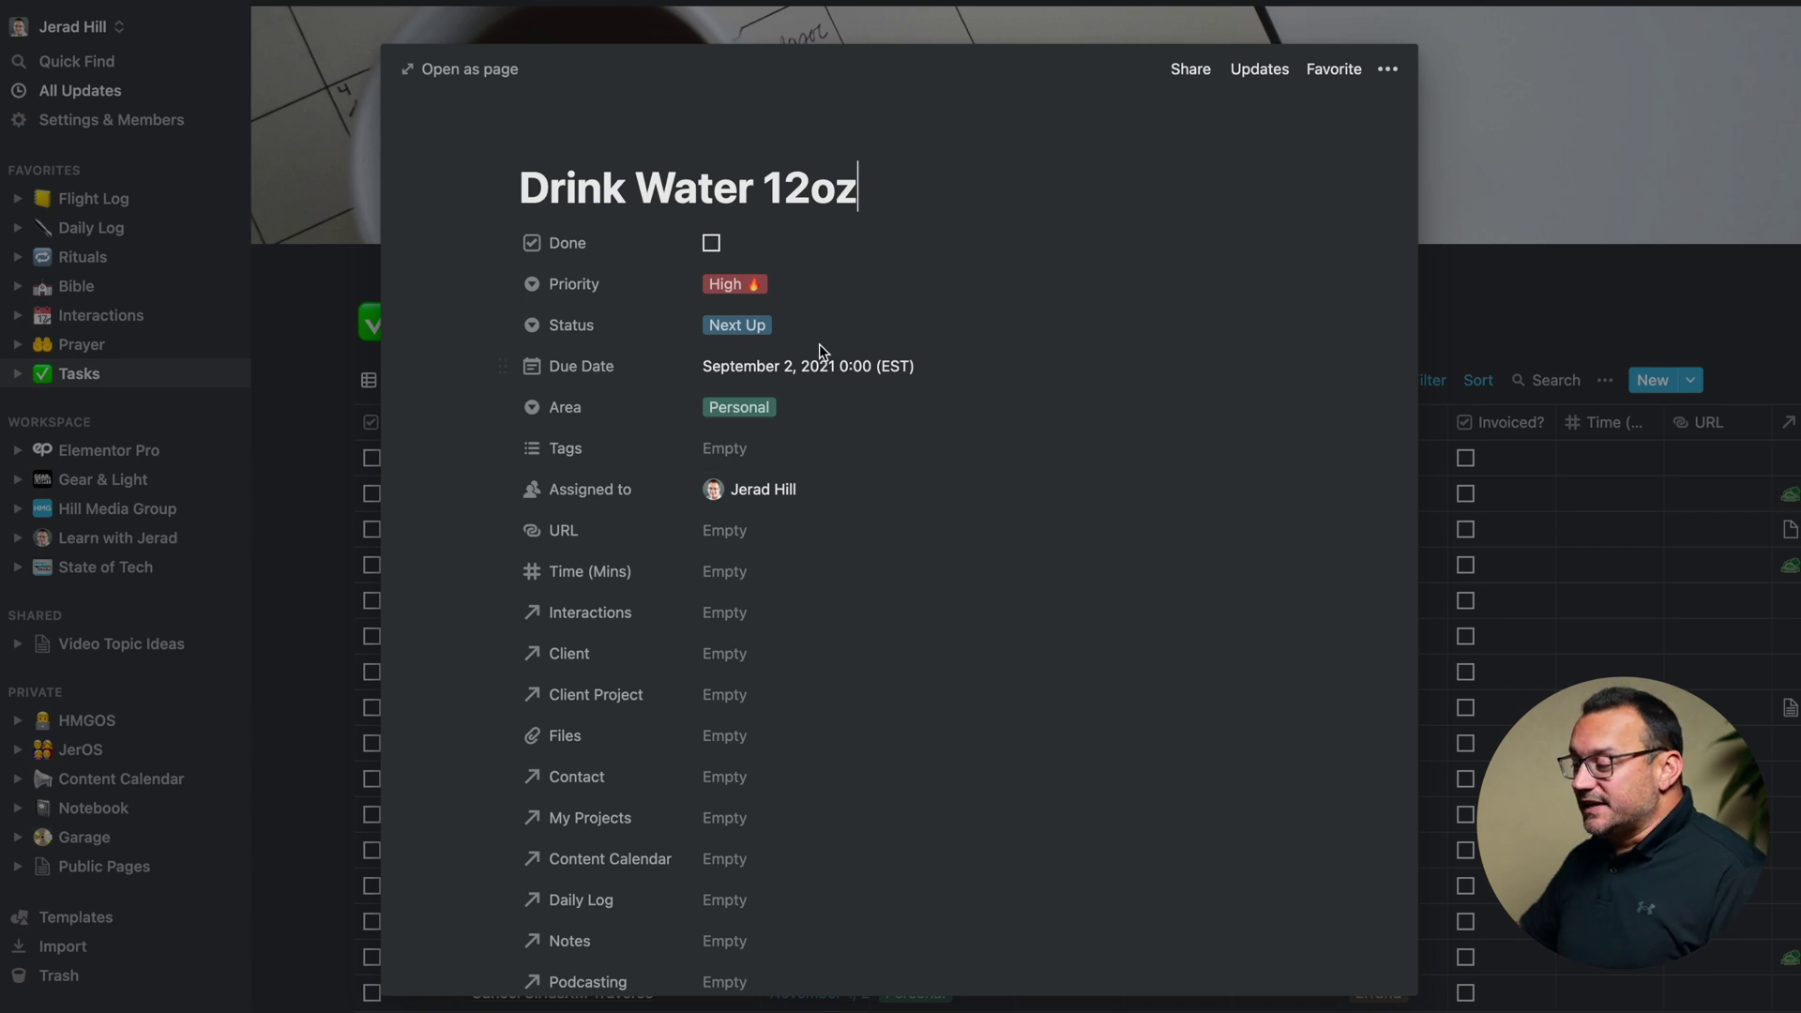
{"action": "left_click", "coordinate": [710, 243]}
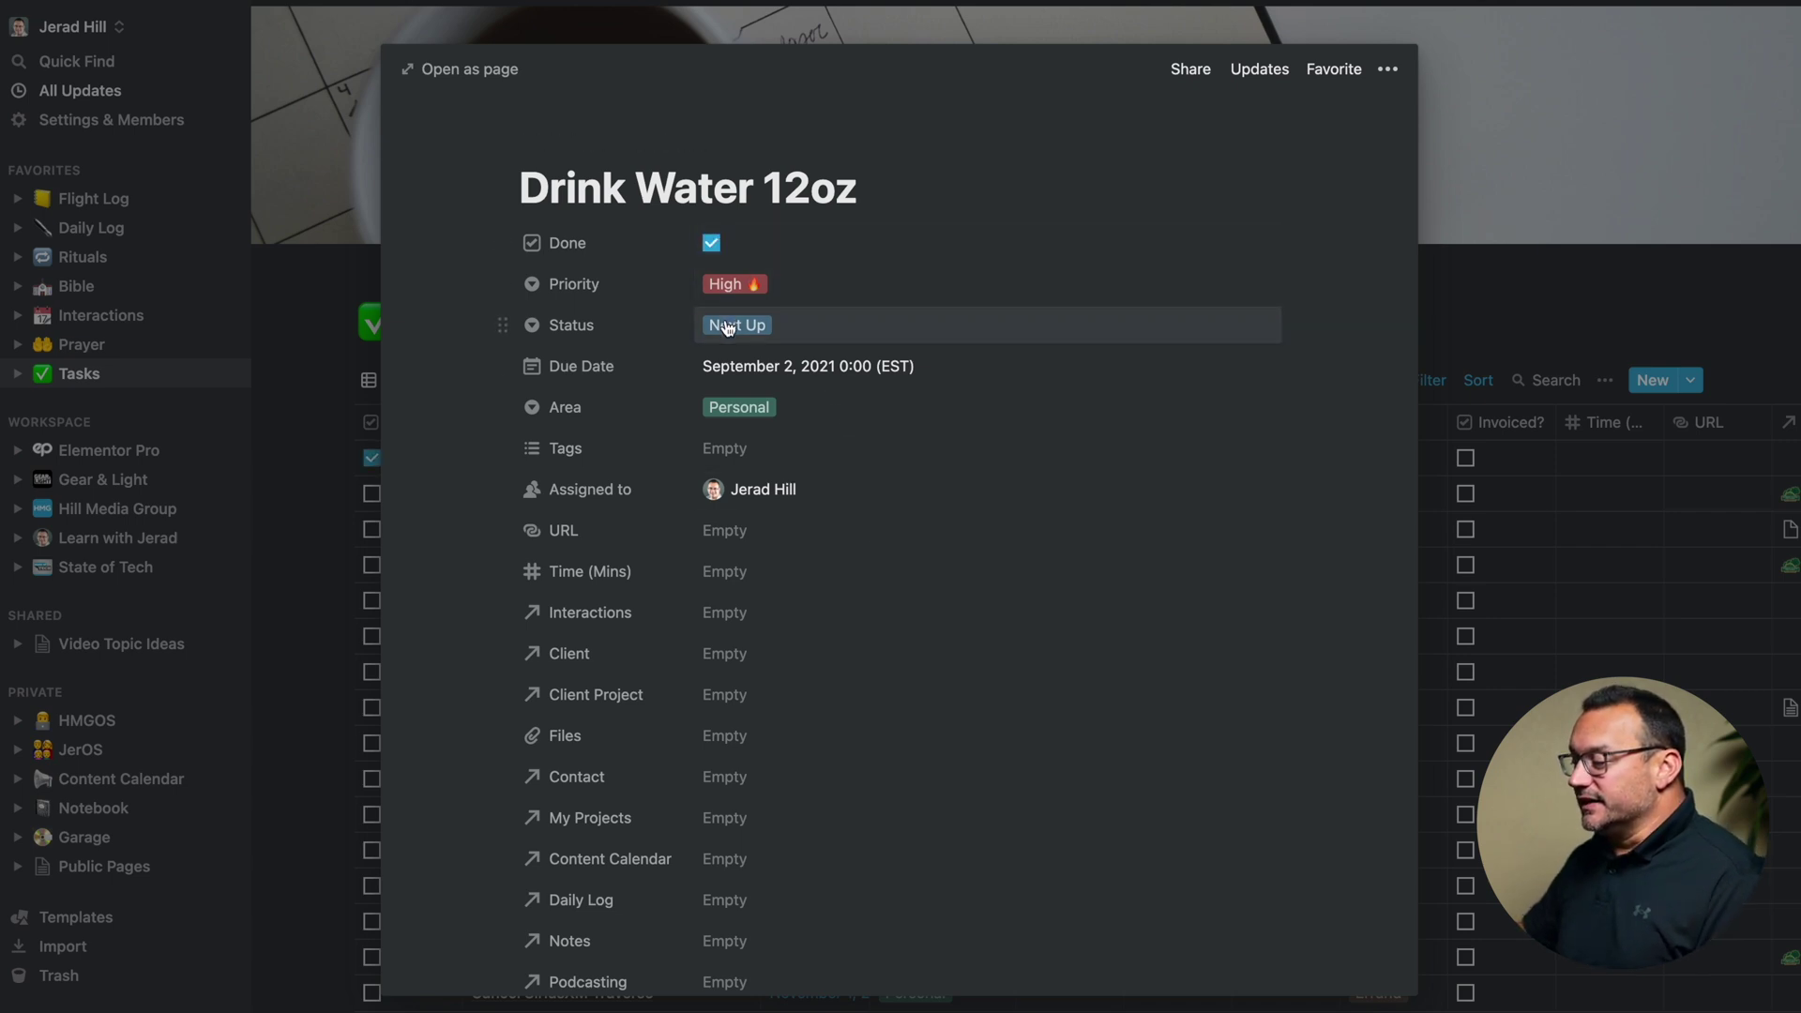
{"action": "left_click", "coordinate": [737, 325]}
{"action": "left_click", "coordinate": [749, 458]}
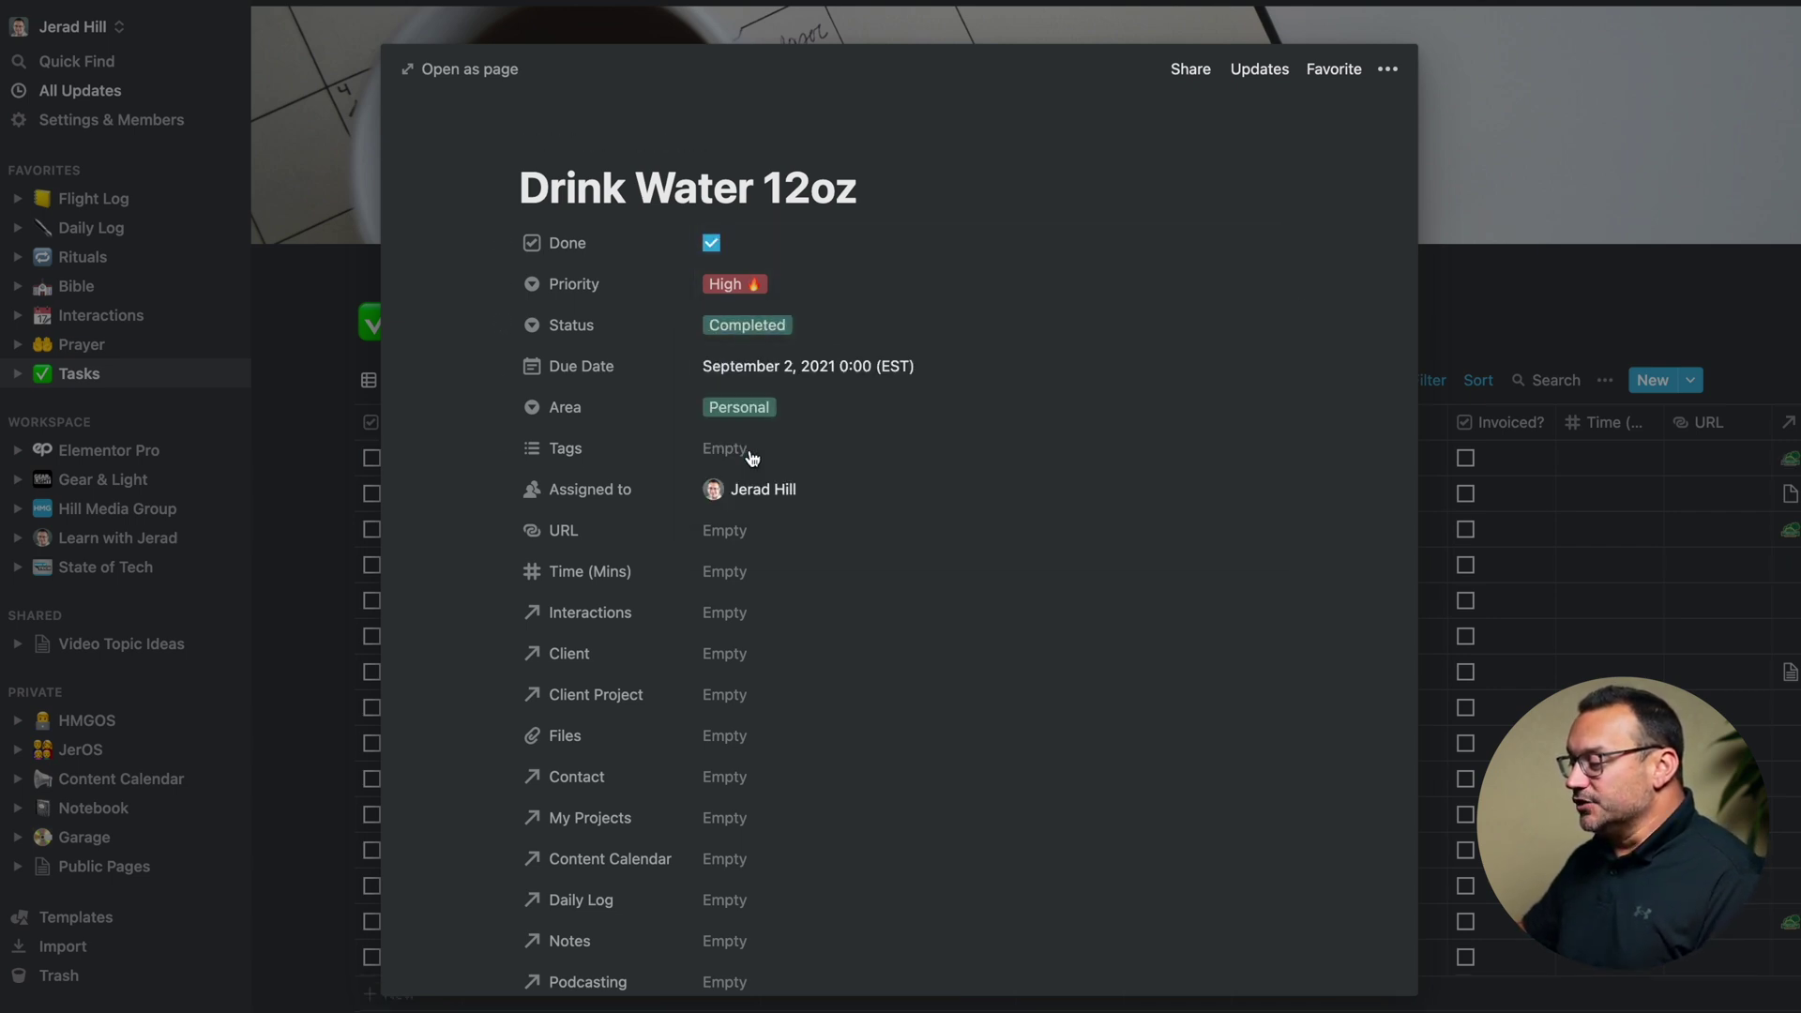
{"action": "left_click", "coordinate": [1426, 281]}
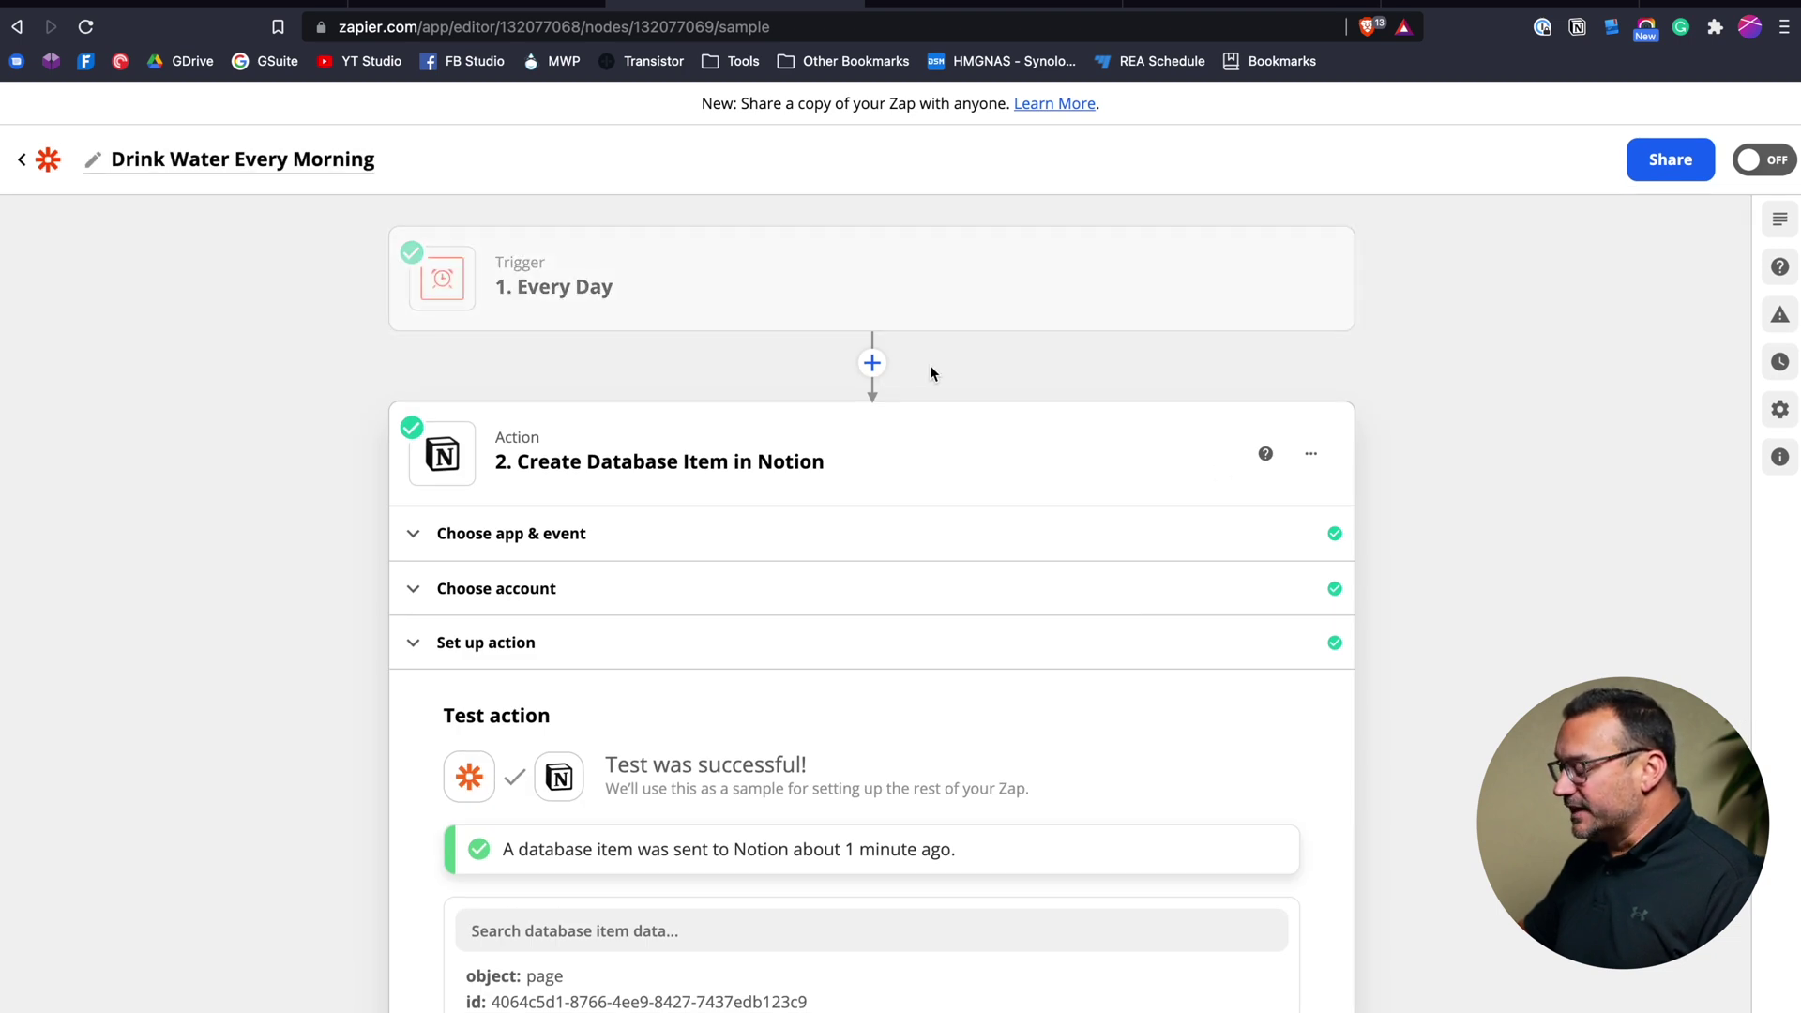
{"action": "left_click", "coordinate": [1679, 161]}
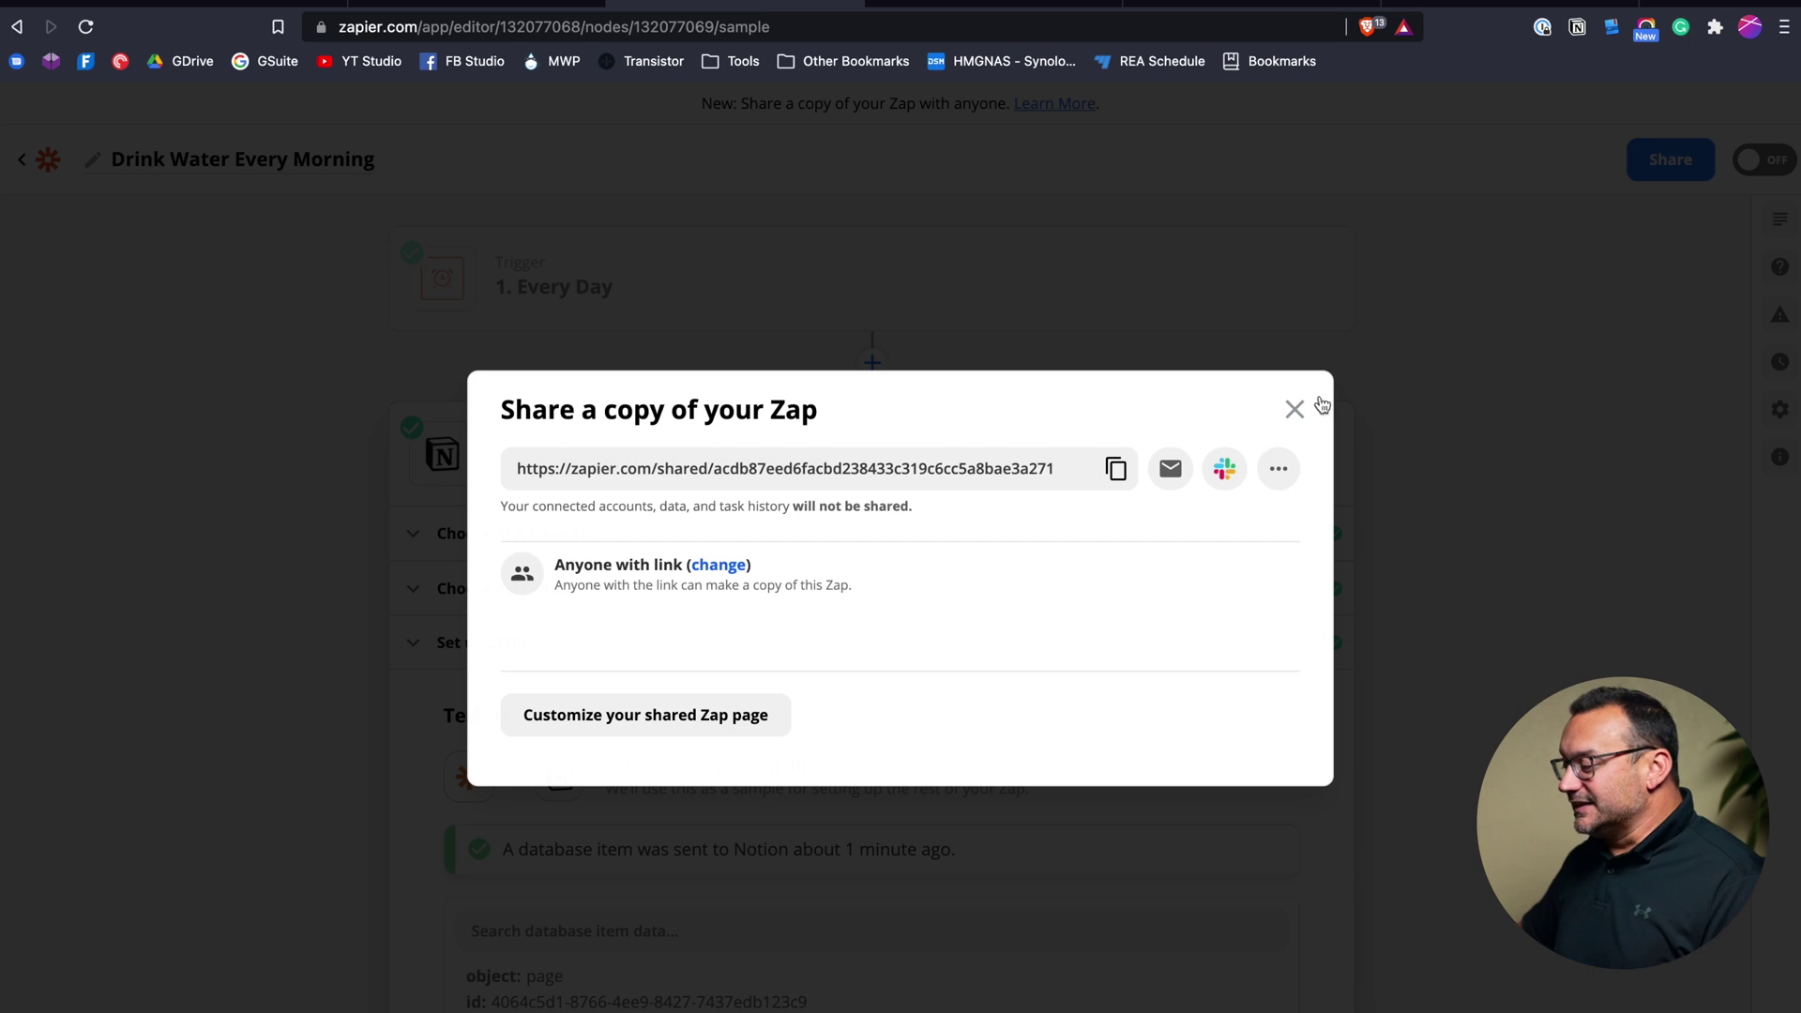
{"action": "left_click", "coordinate": [1294, 408]}
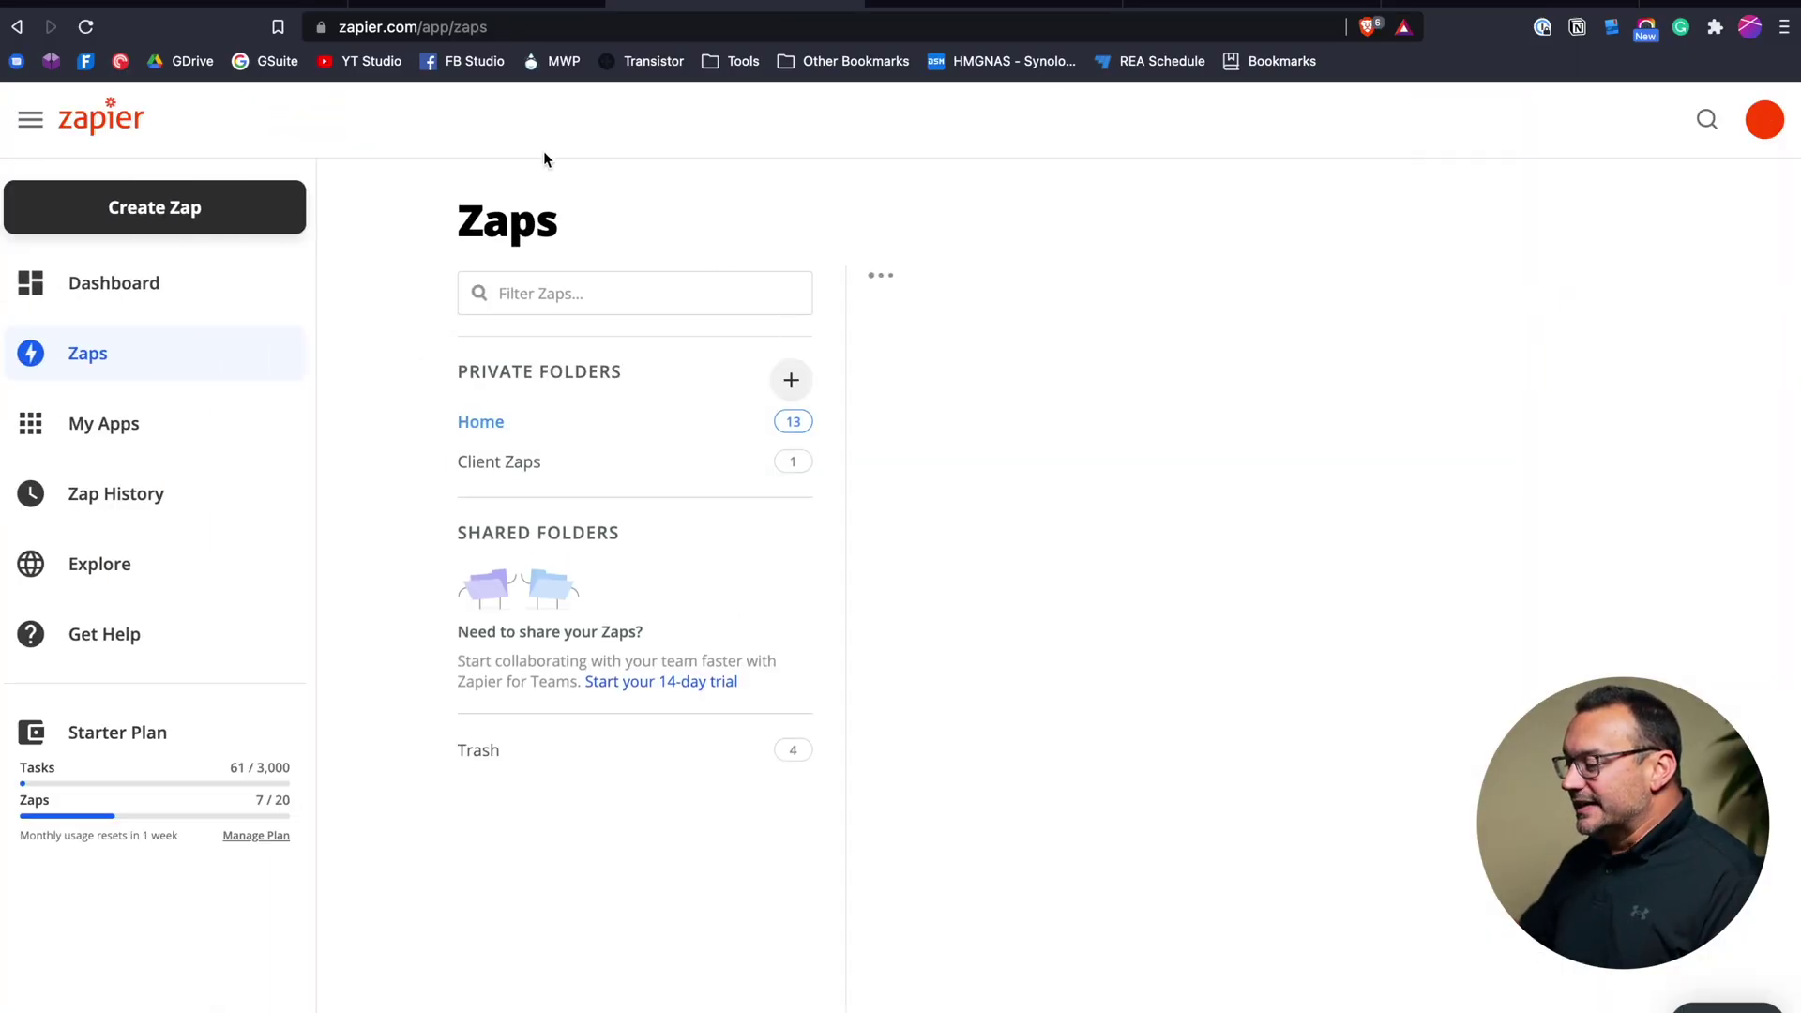
- Review the Starter plan's task and zap usage, then go to Change Plan
{"action": "scroll", "coordinate": [103, 844], "scroll_direction": "down", "scroll_amount": 2}
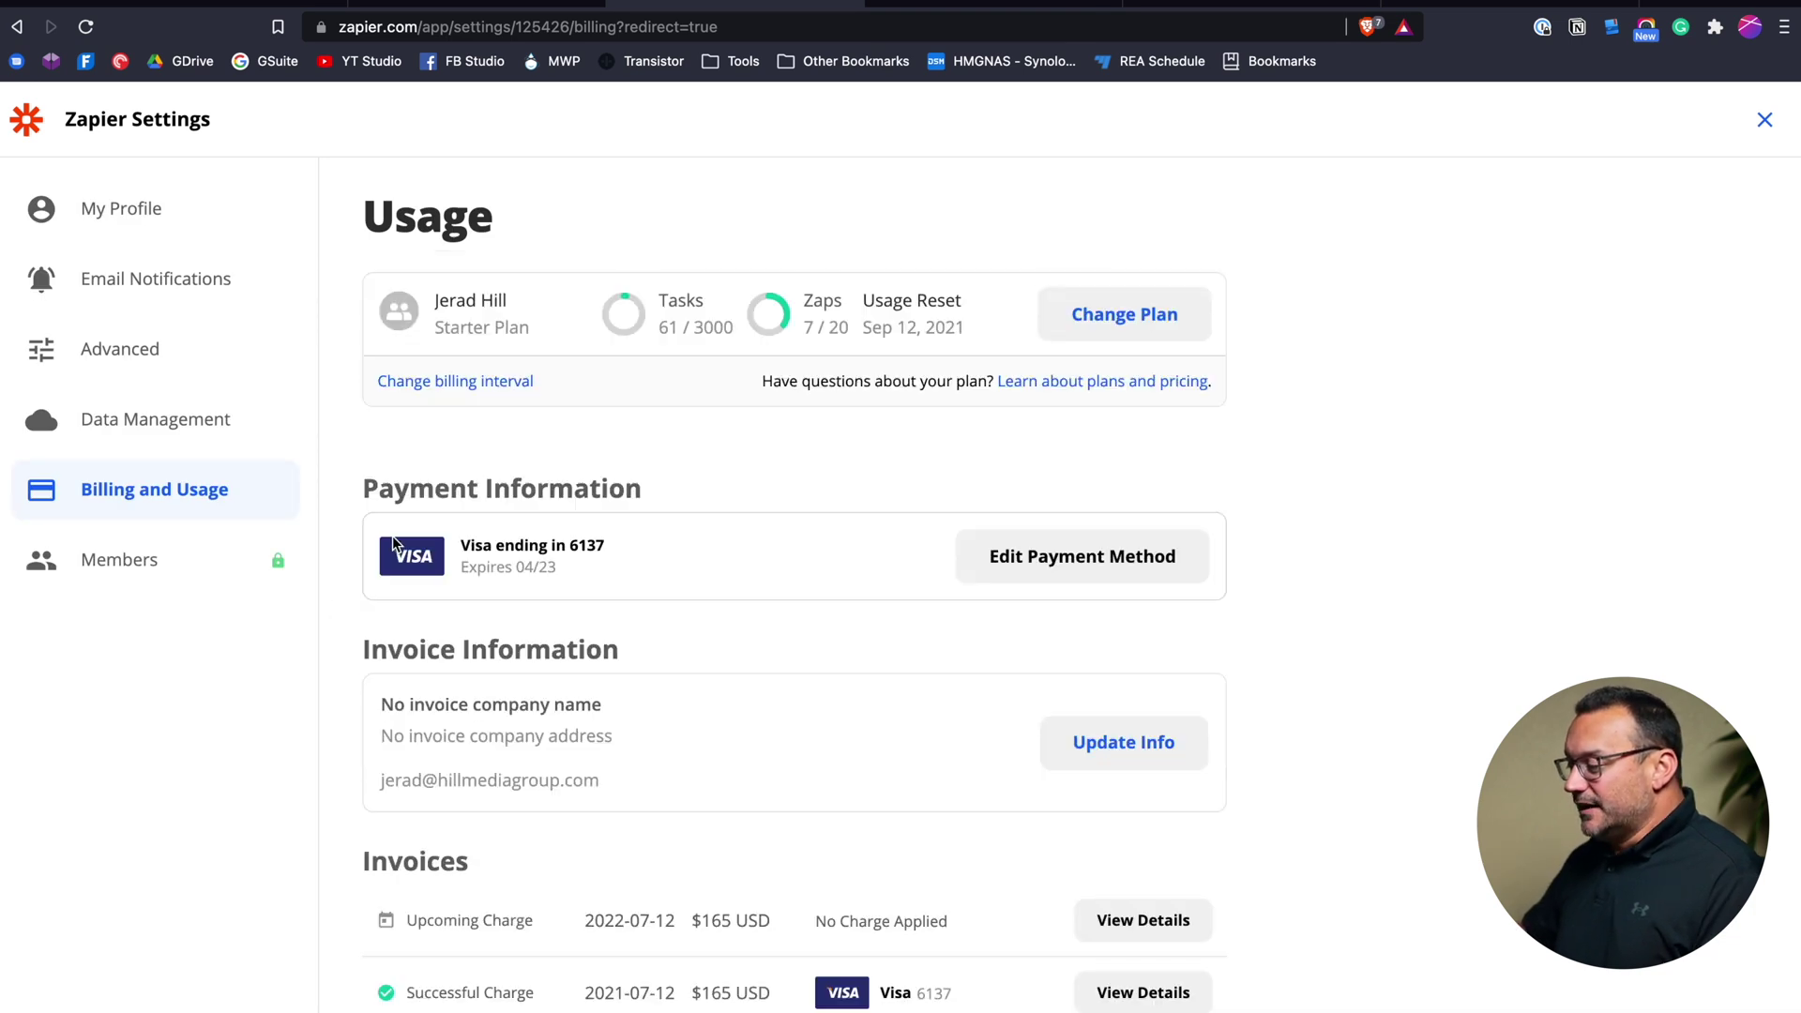
{"action": "scroll", "coordinate": [601, 450], "scroll_direction": "down", "scroll_amount": 2}
{"action": "scroll", "coordinate": [601, 450], "scroll_direction": "up", "scroll_amount": 2}
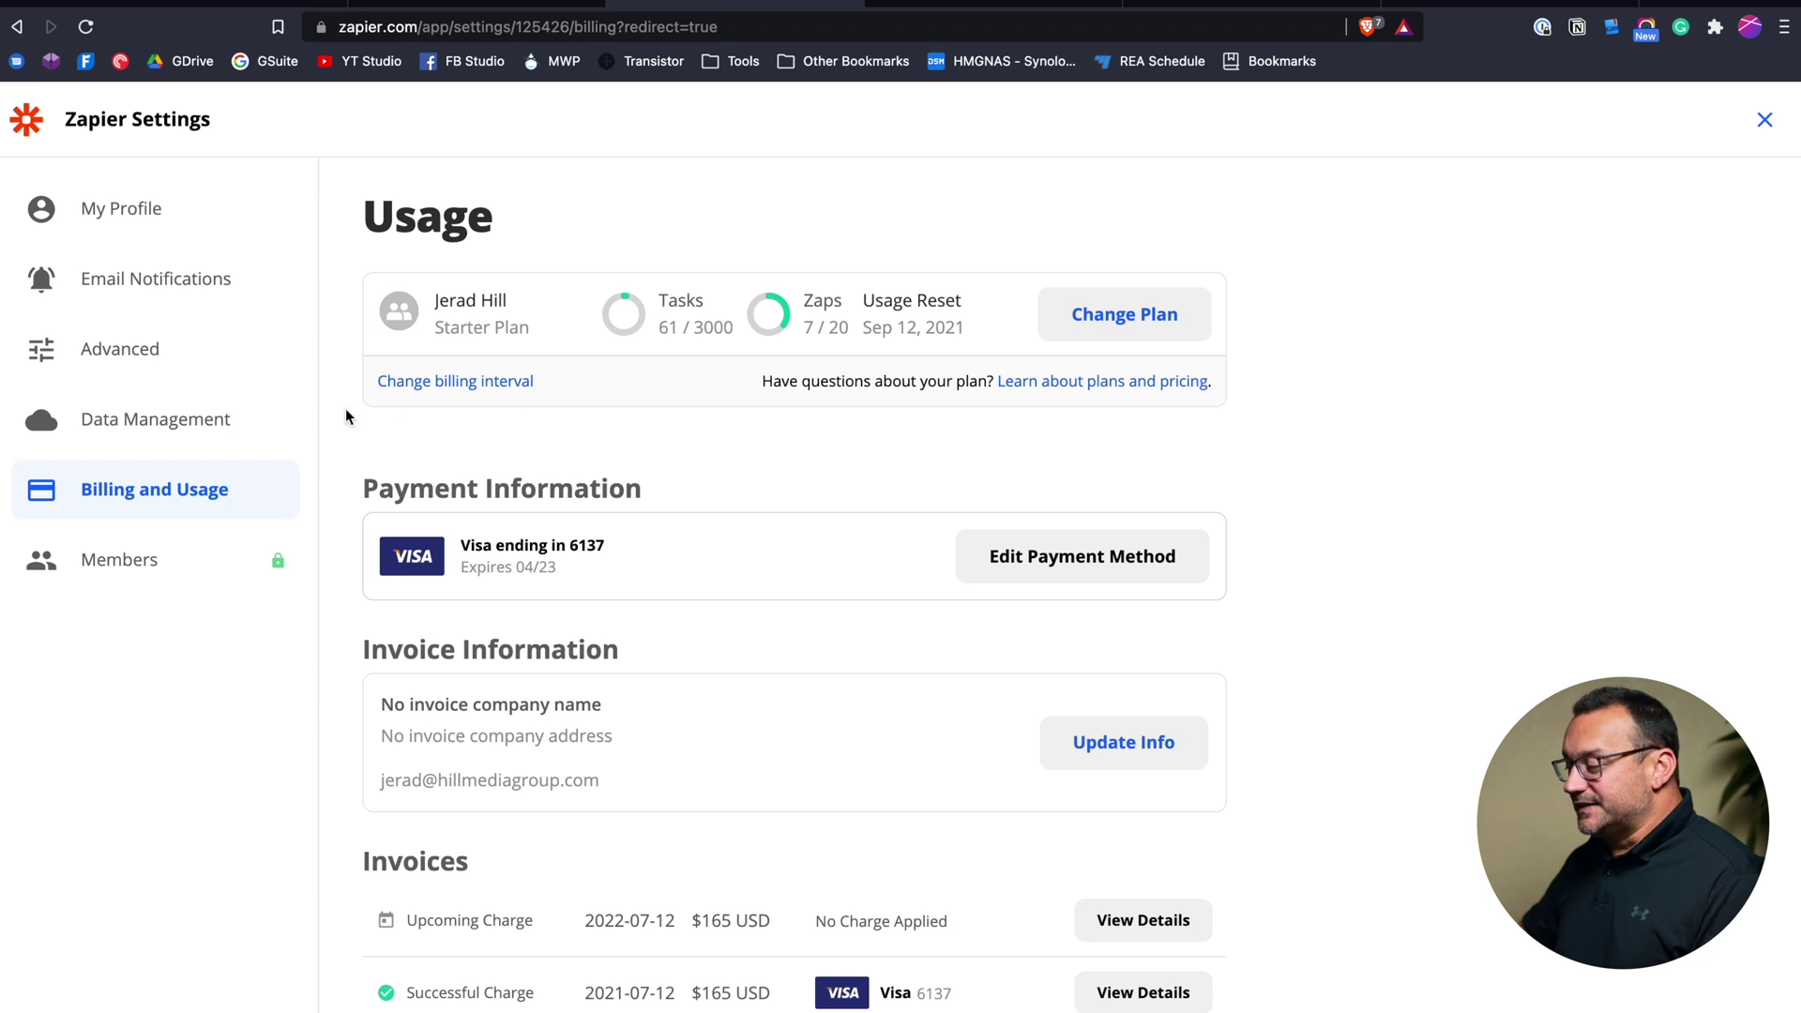
{"action": "left_click", "coordinate": [1138, 311]}
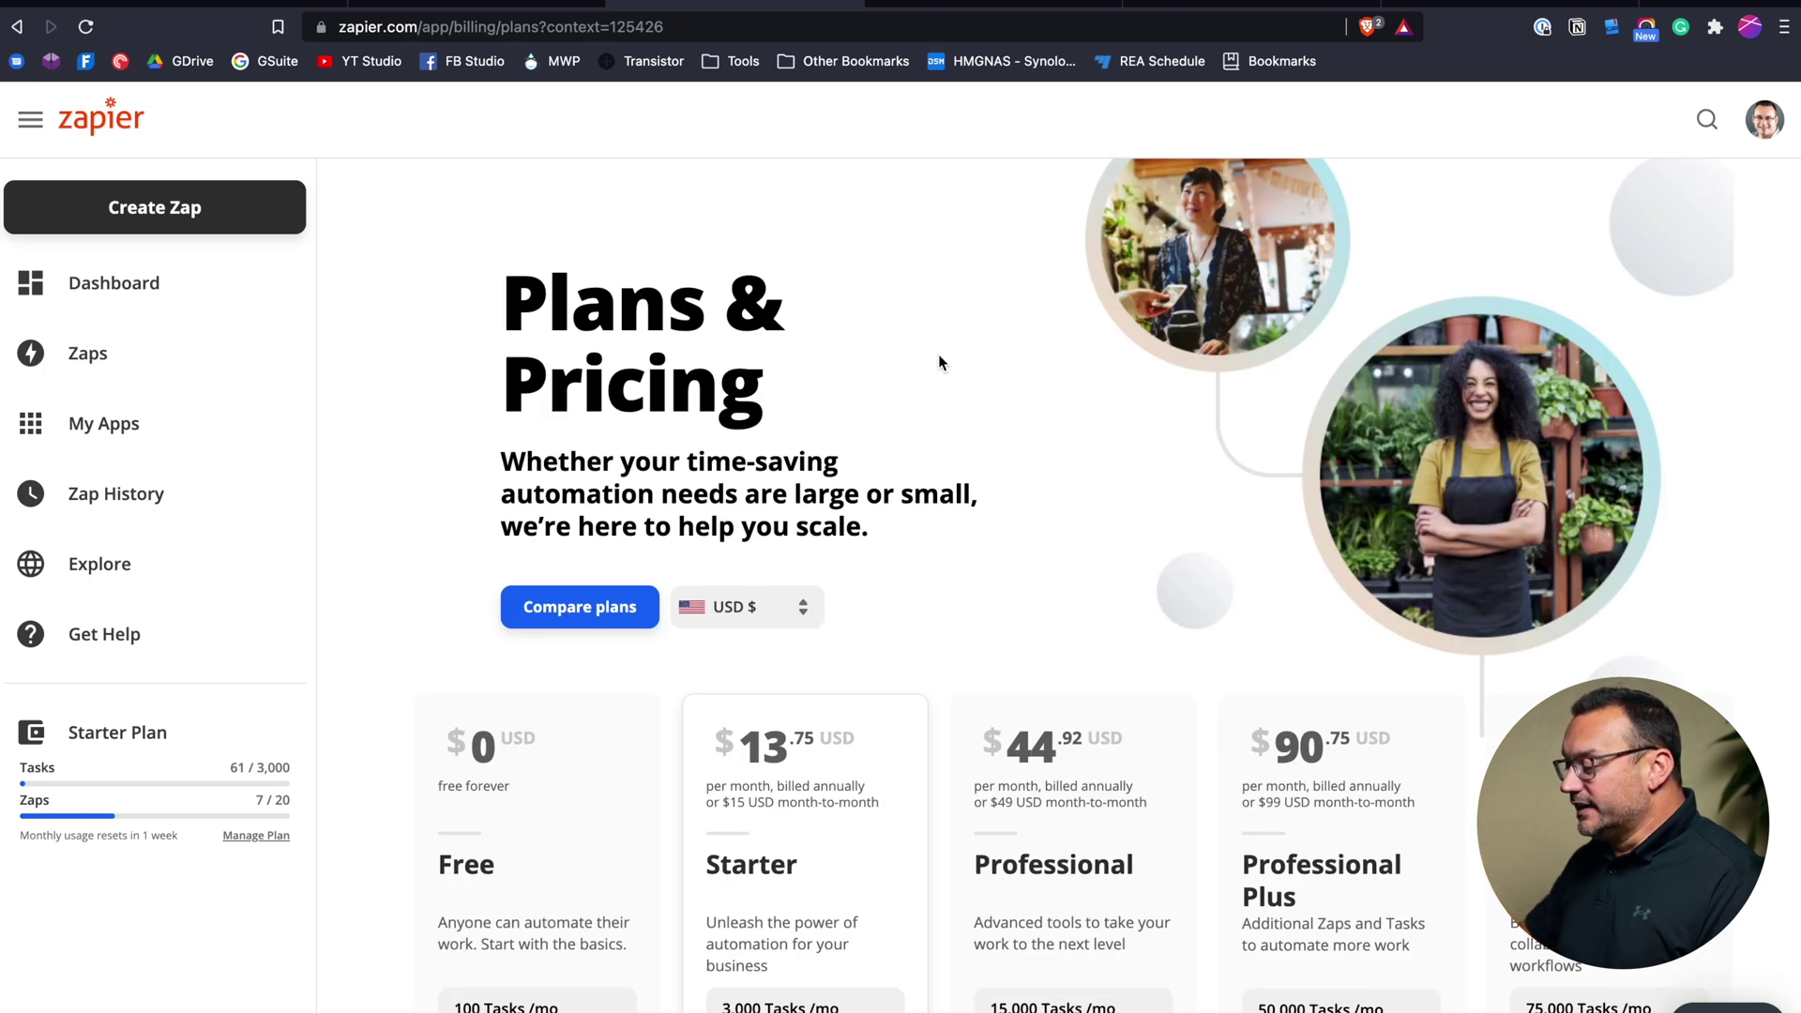
- Browse the plan cards from Free to Team ($137.50/month) and read the feature tooltips
{"action": "scroll", "coordinate": [938, 356], "scroll_direction": "down", "scroll_amount": 5}
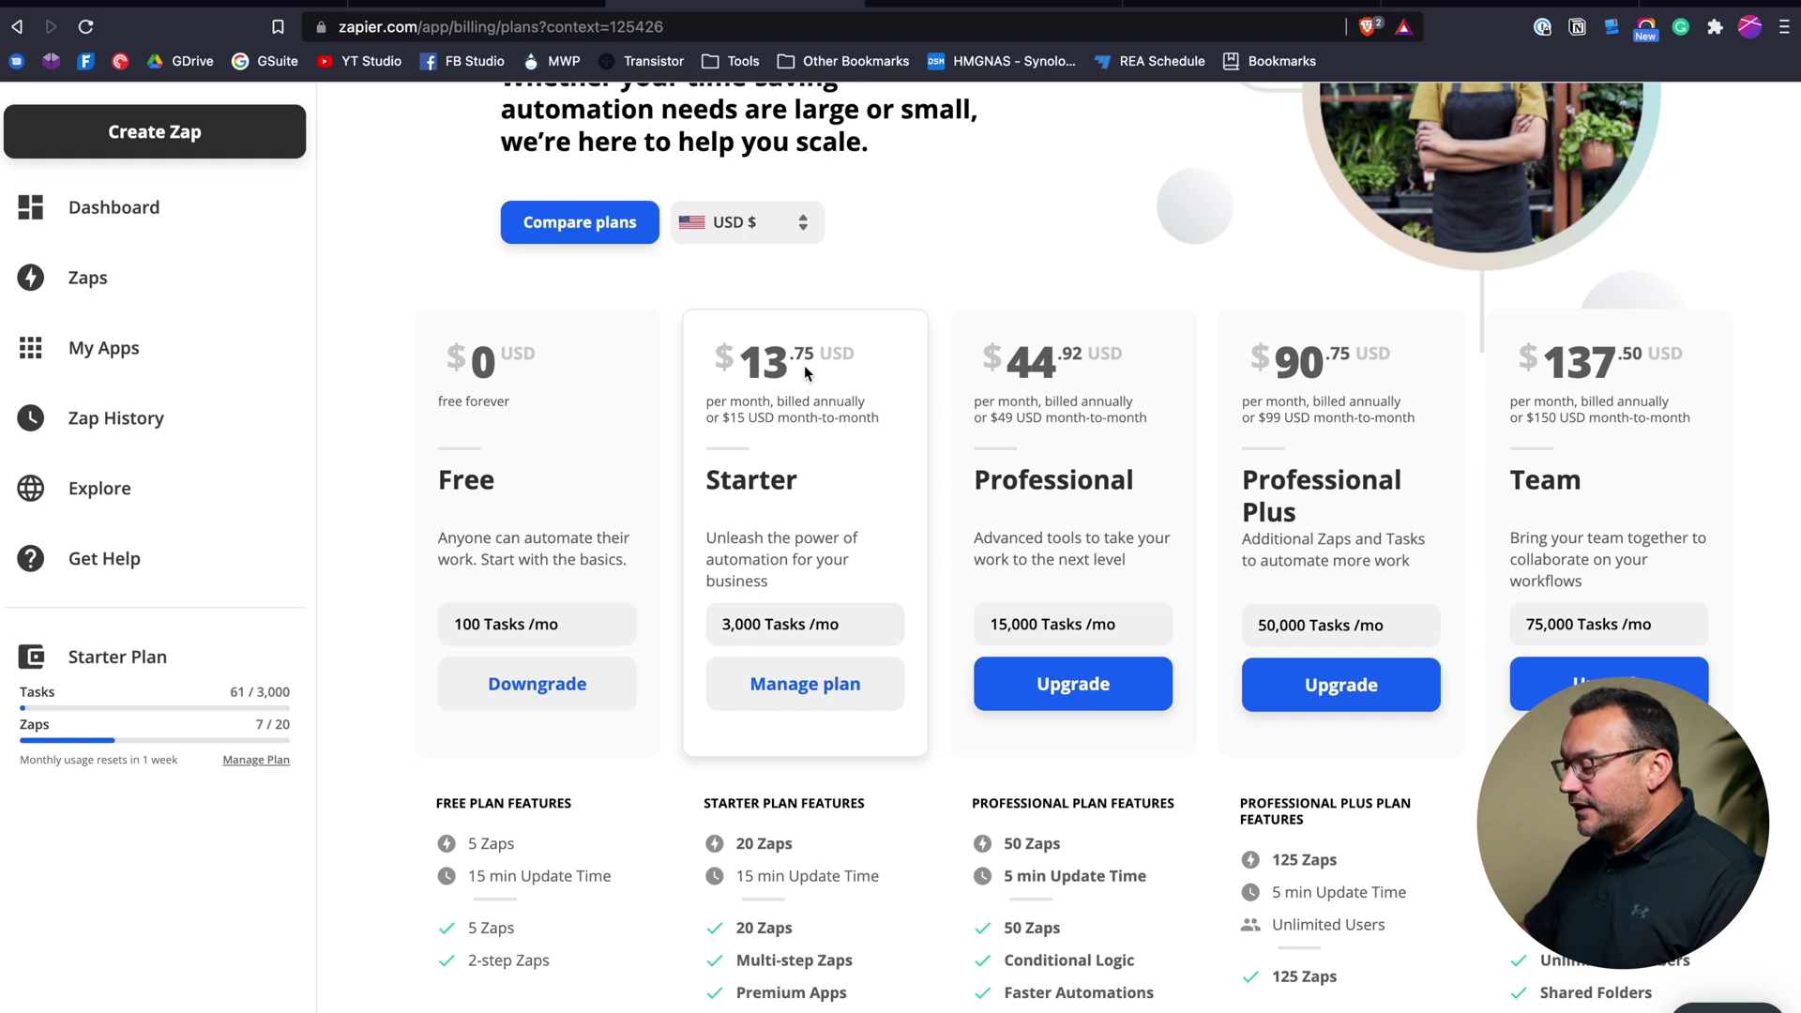
{"action": "scroll", "coordinate": [771, 615], "scroll_direction": "down", "scroll_amount": 2}
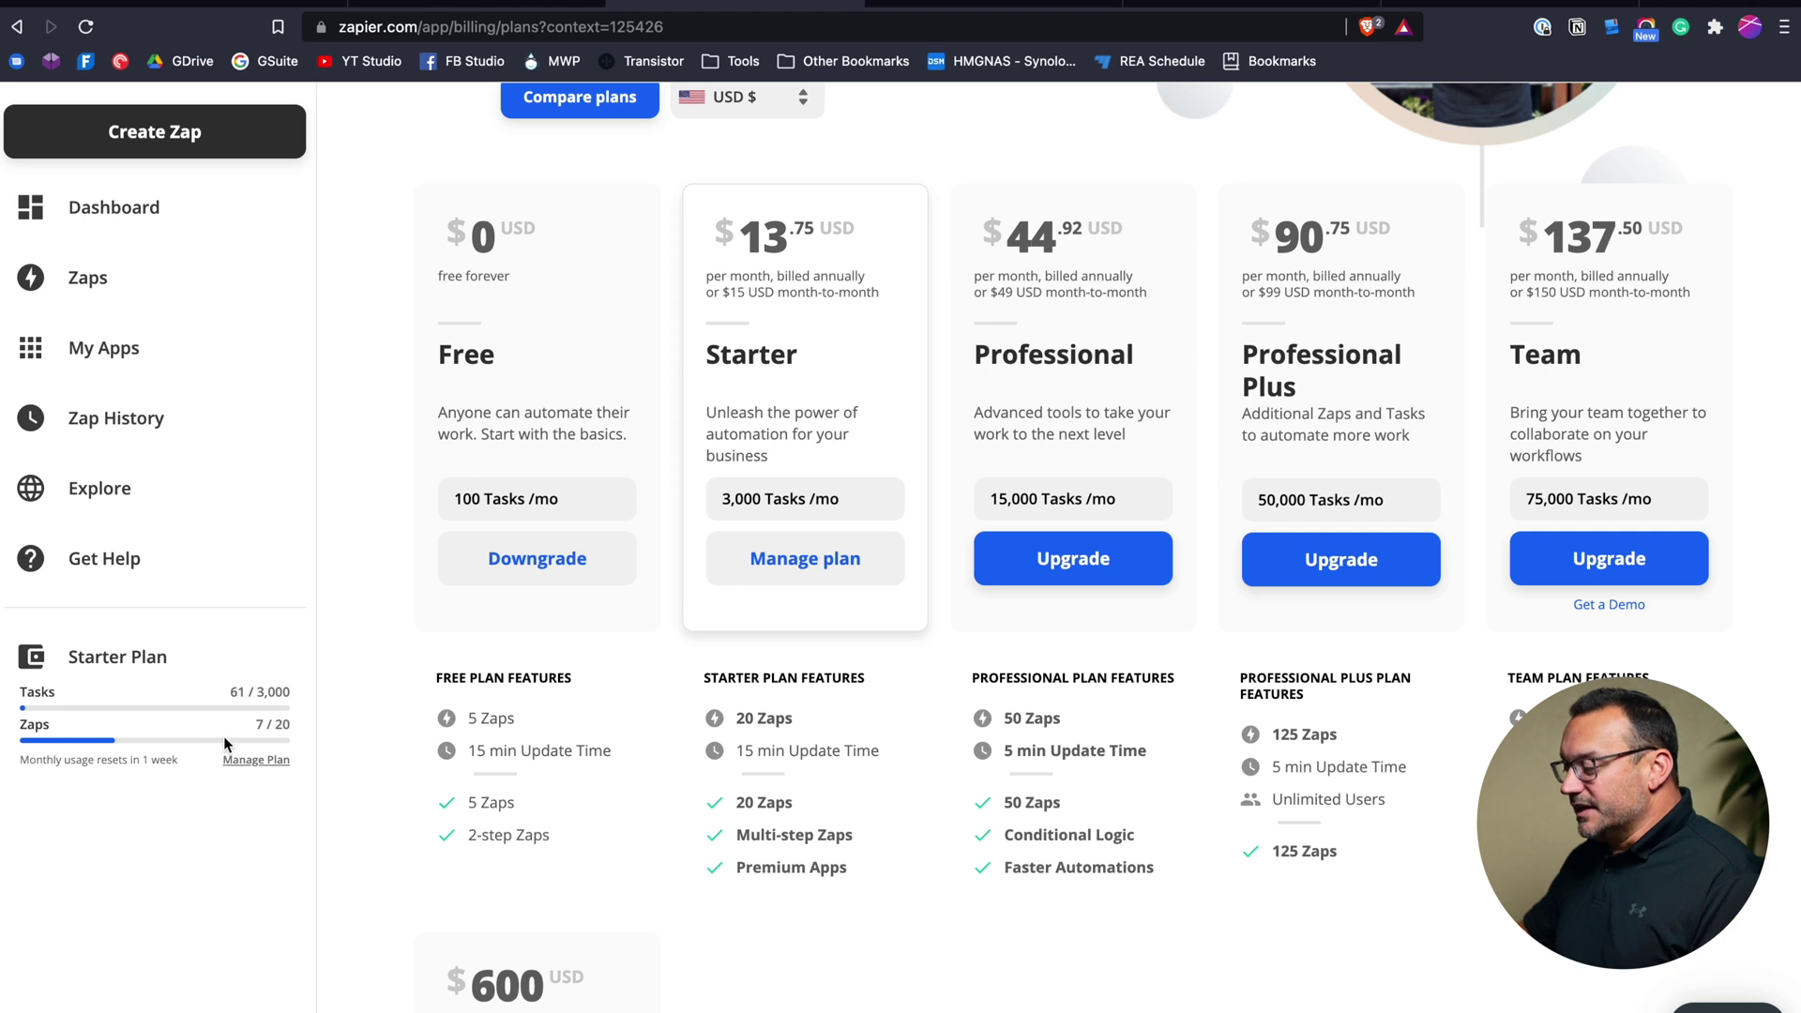
{"action": "mouse_move", "coordinate": [474, 721]}
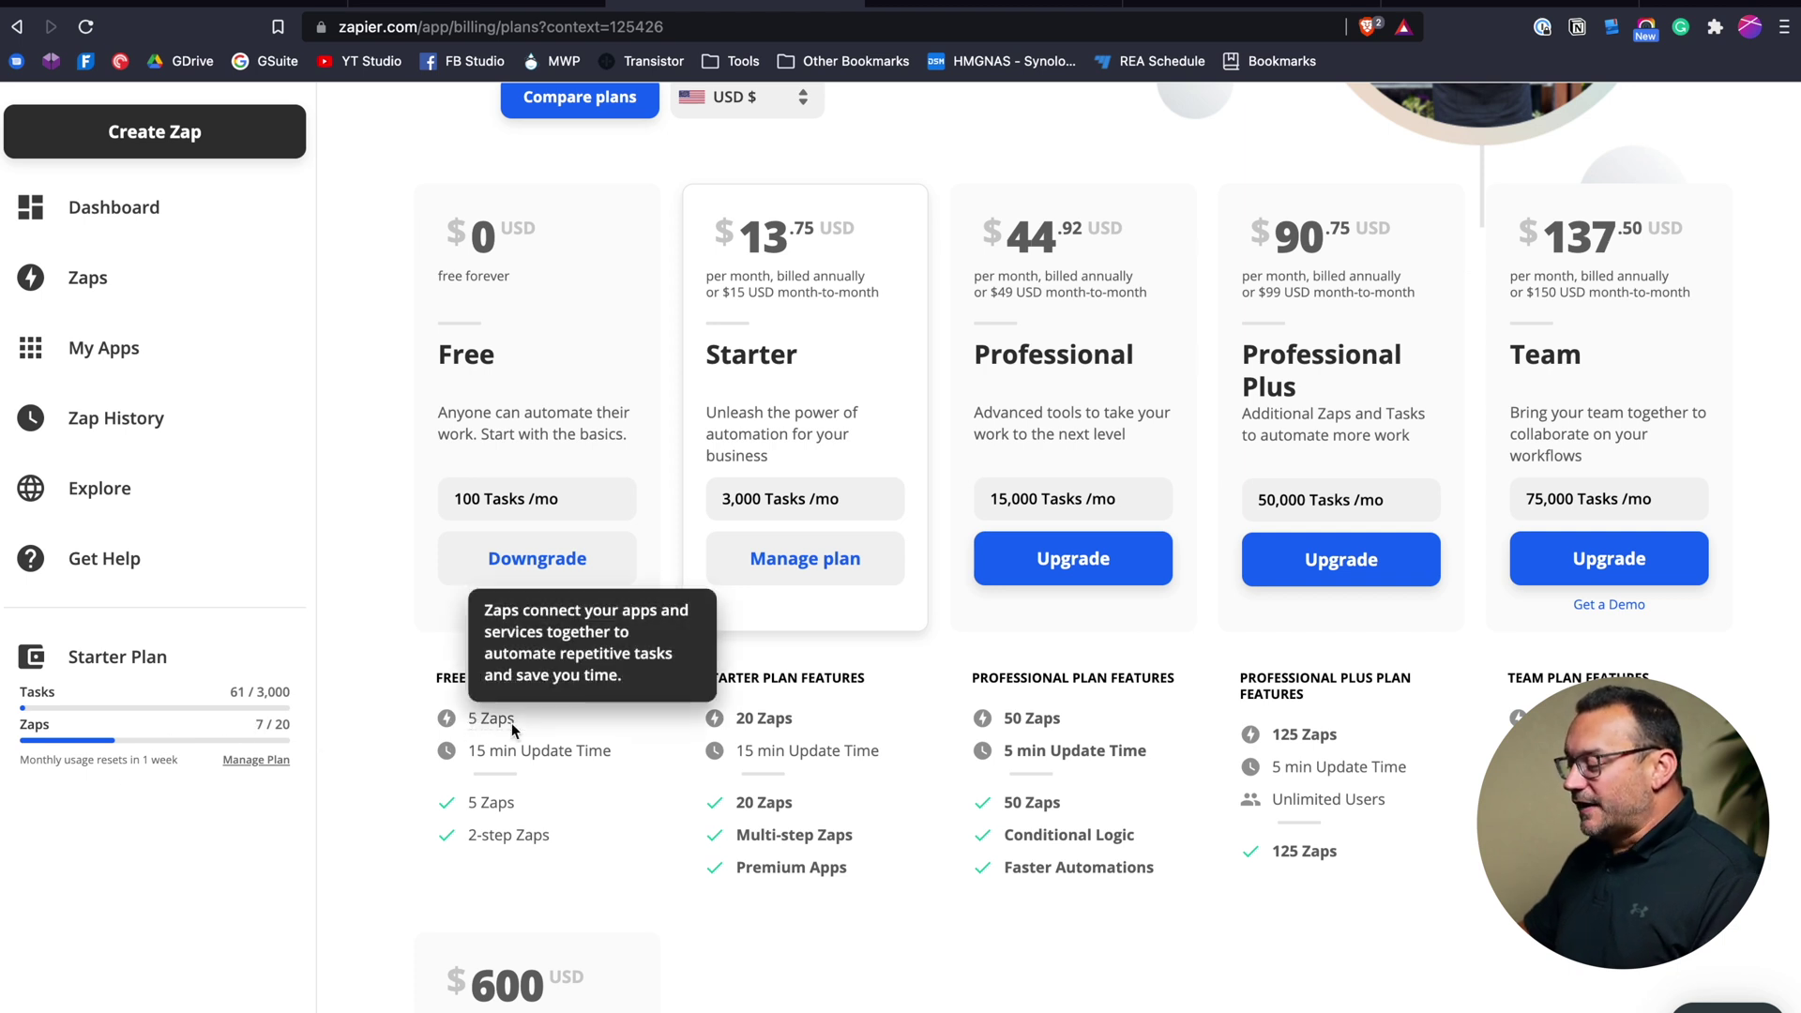